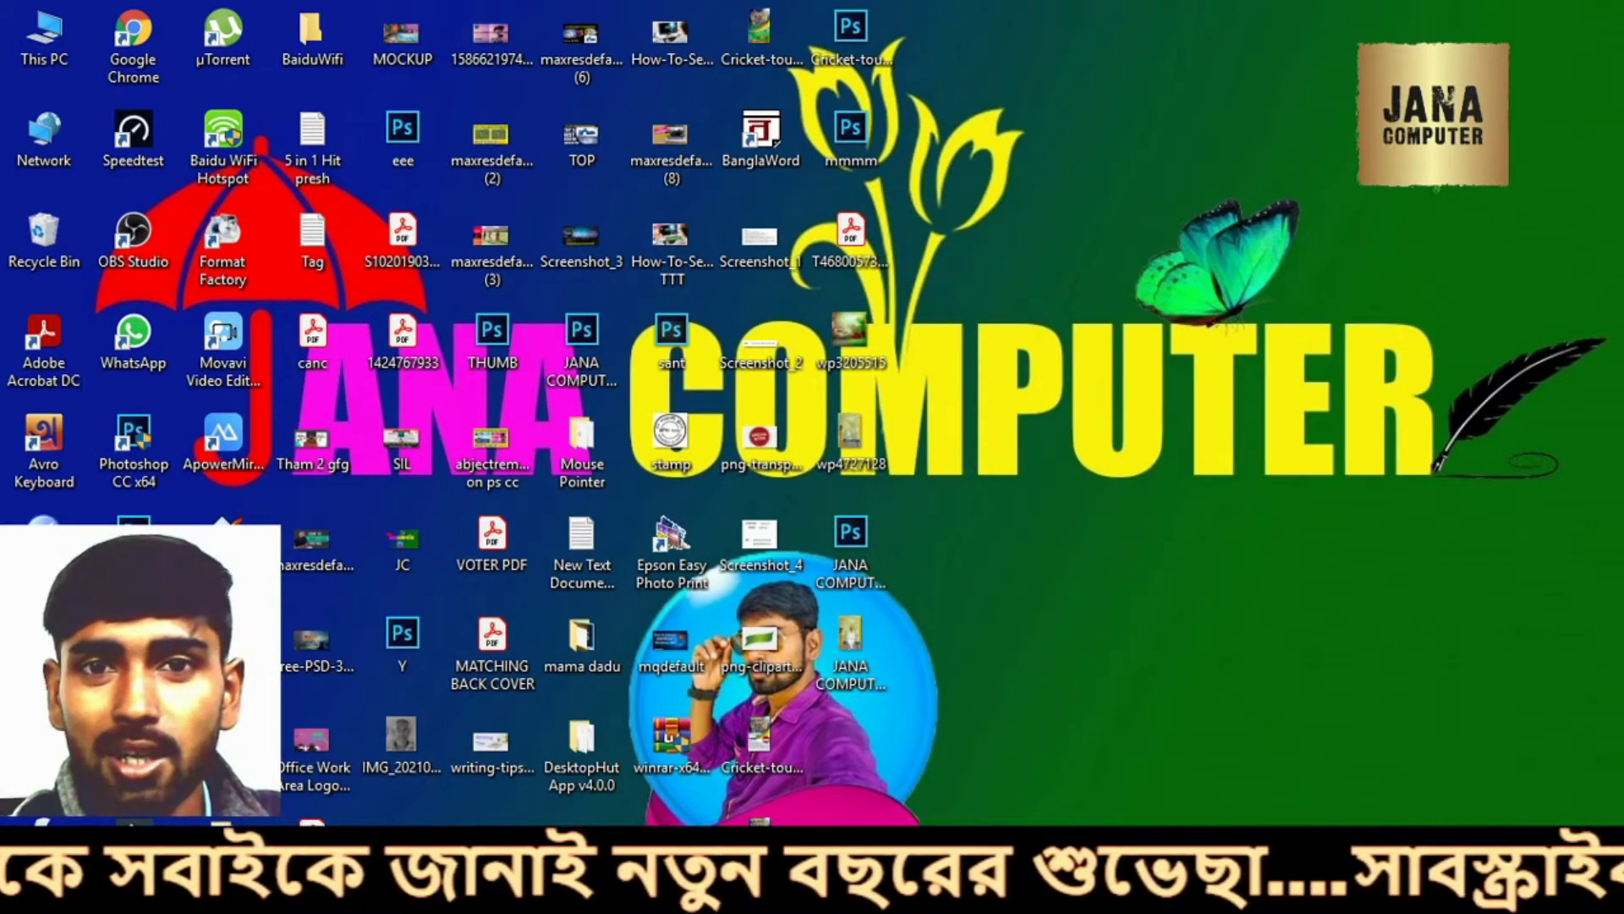
- Refresh the Windows desktop and bring the Chrome window showing the Google homepage to the front
right_click(1403, 156)
click(1403, 223)
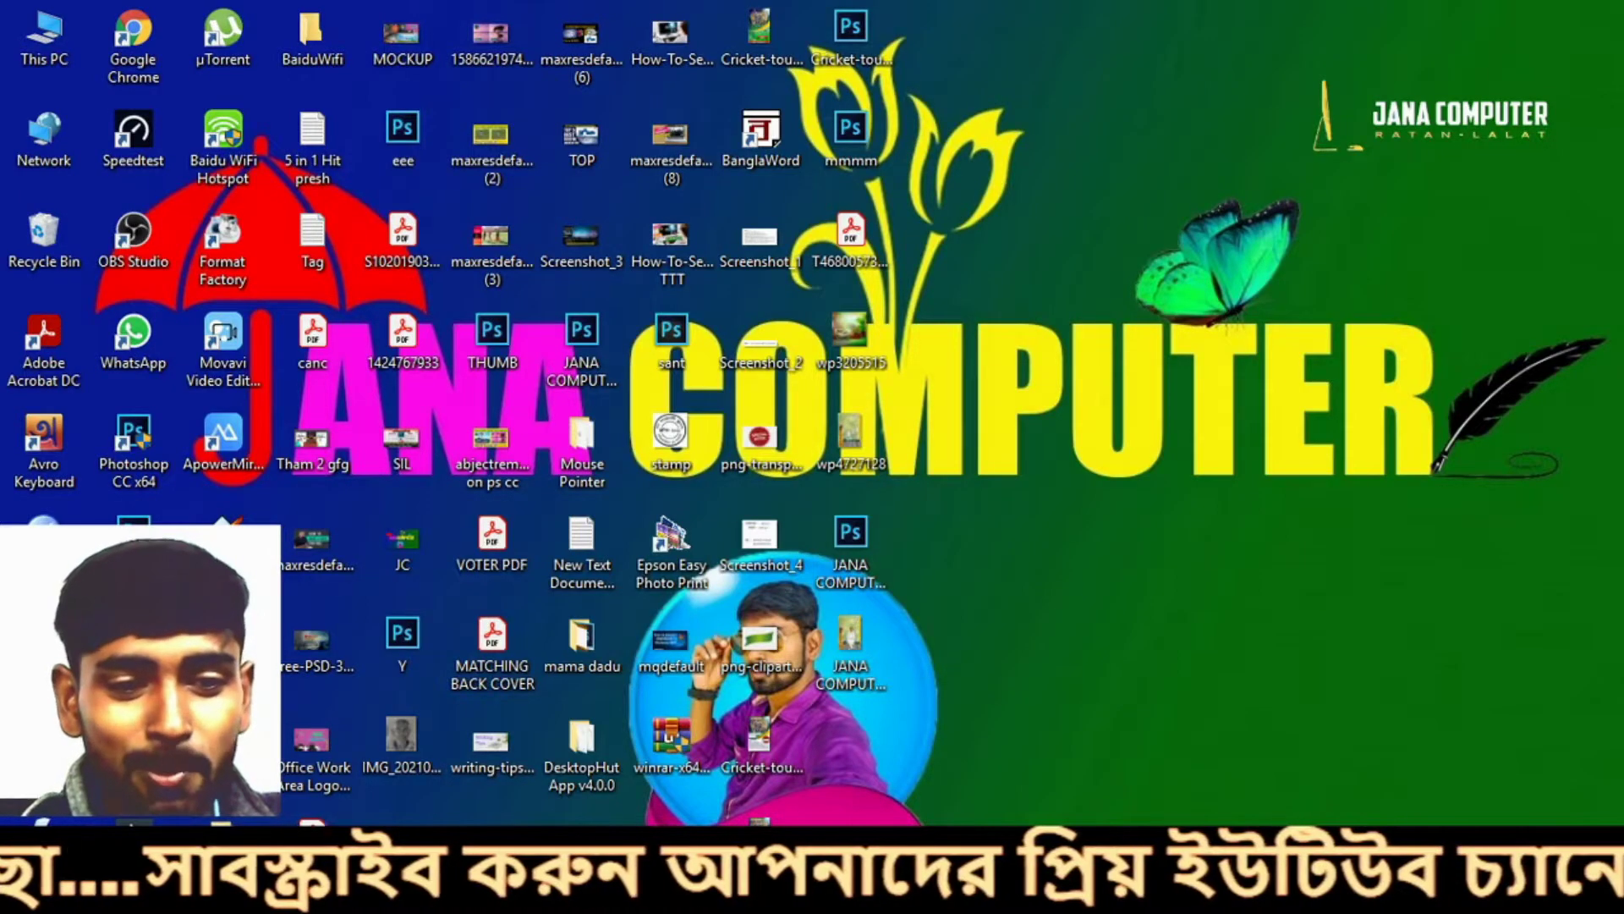
click(402, 762)
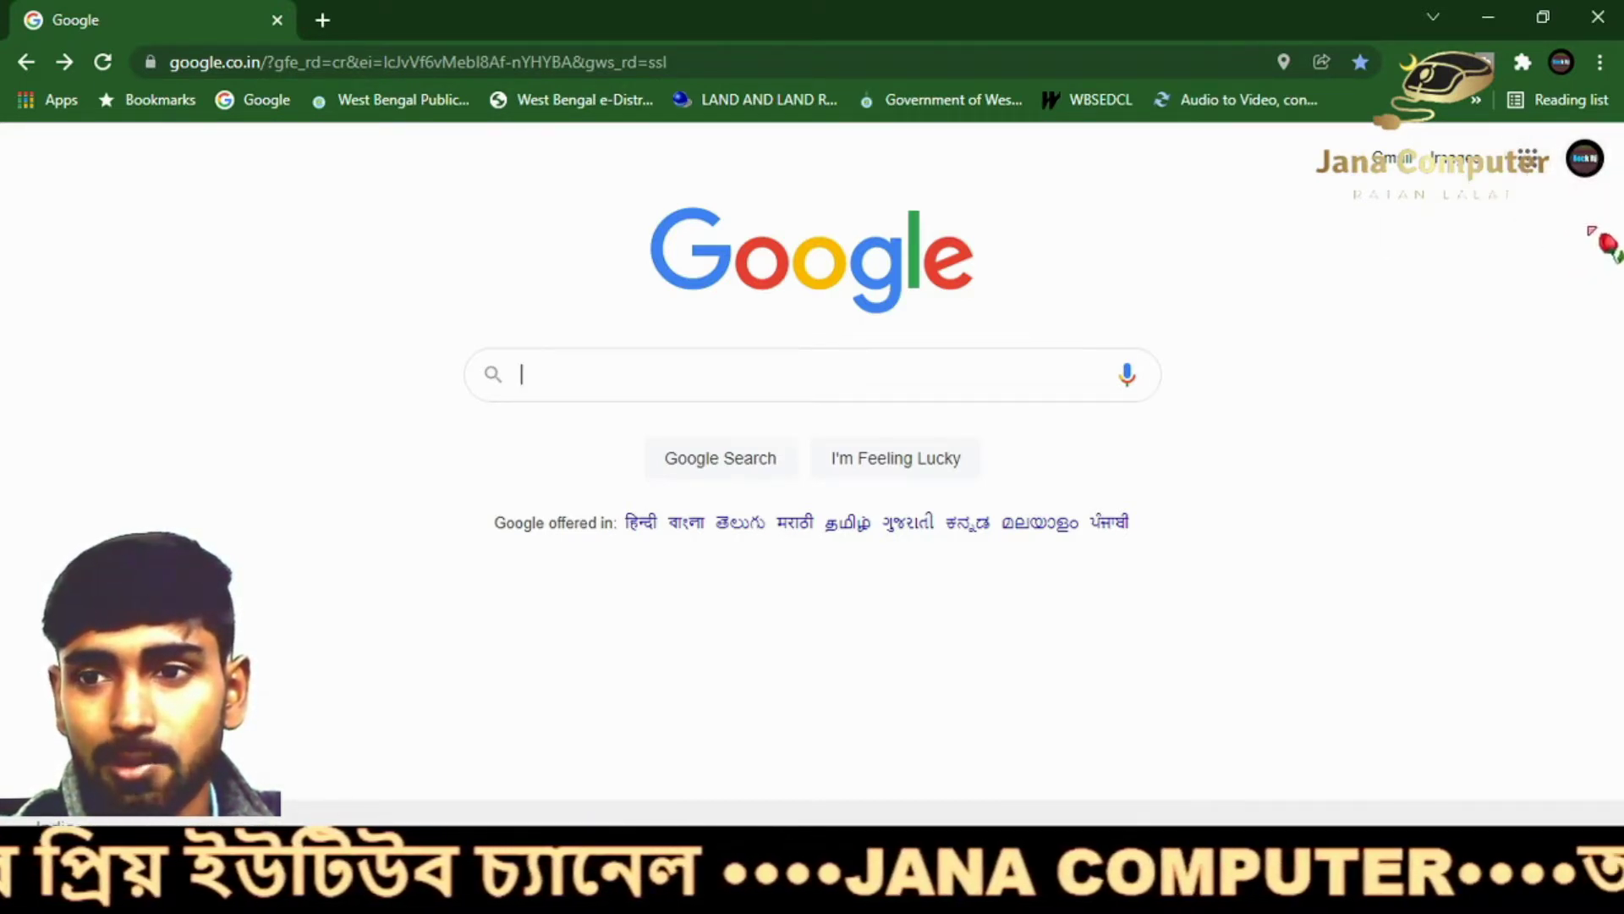
- Browse through the Google apps grid on the Google homepage
click(1528, 161)
scroll(1438, 338, down, 2)
scroll(1422, 392, down, 4)
scroll(1419, 599, down, 4)
scroll(1418, 599, down, 2)
scroll(1418, 550, up, 5)
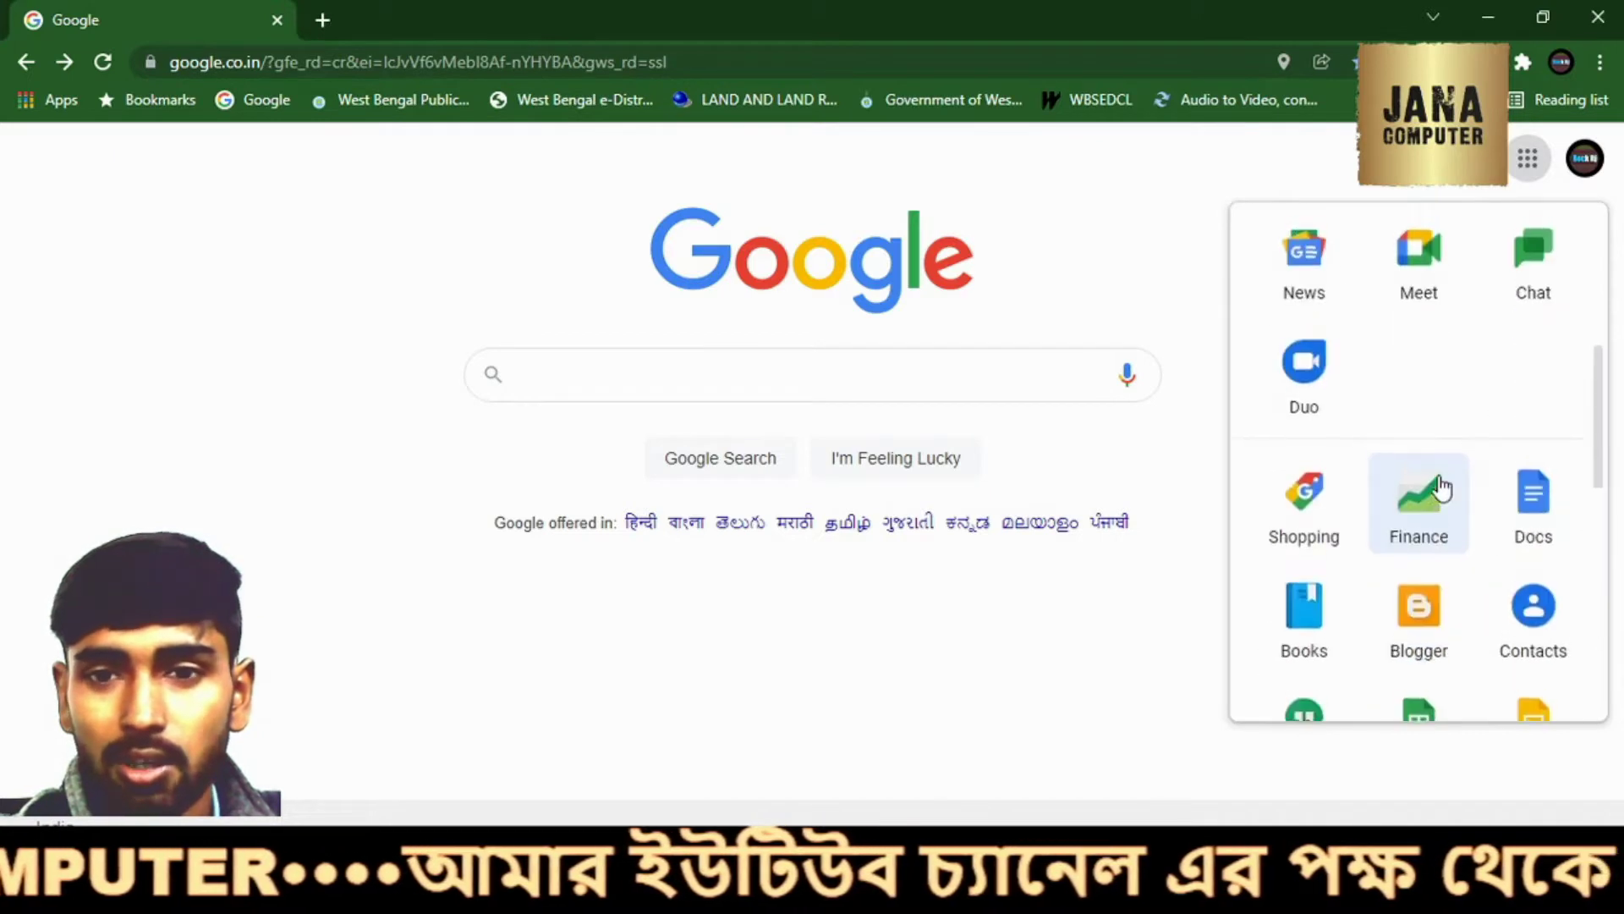
scroll(1419, 508, up, 5)
- Search Google for 'docs' and open the Google Docs site from the top result
click(563, 388)
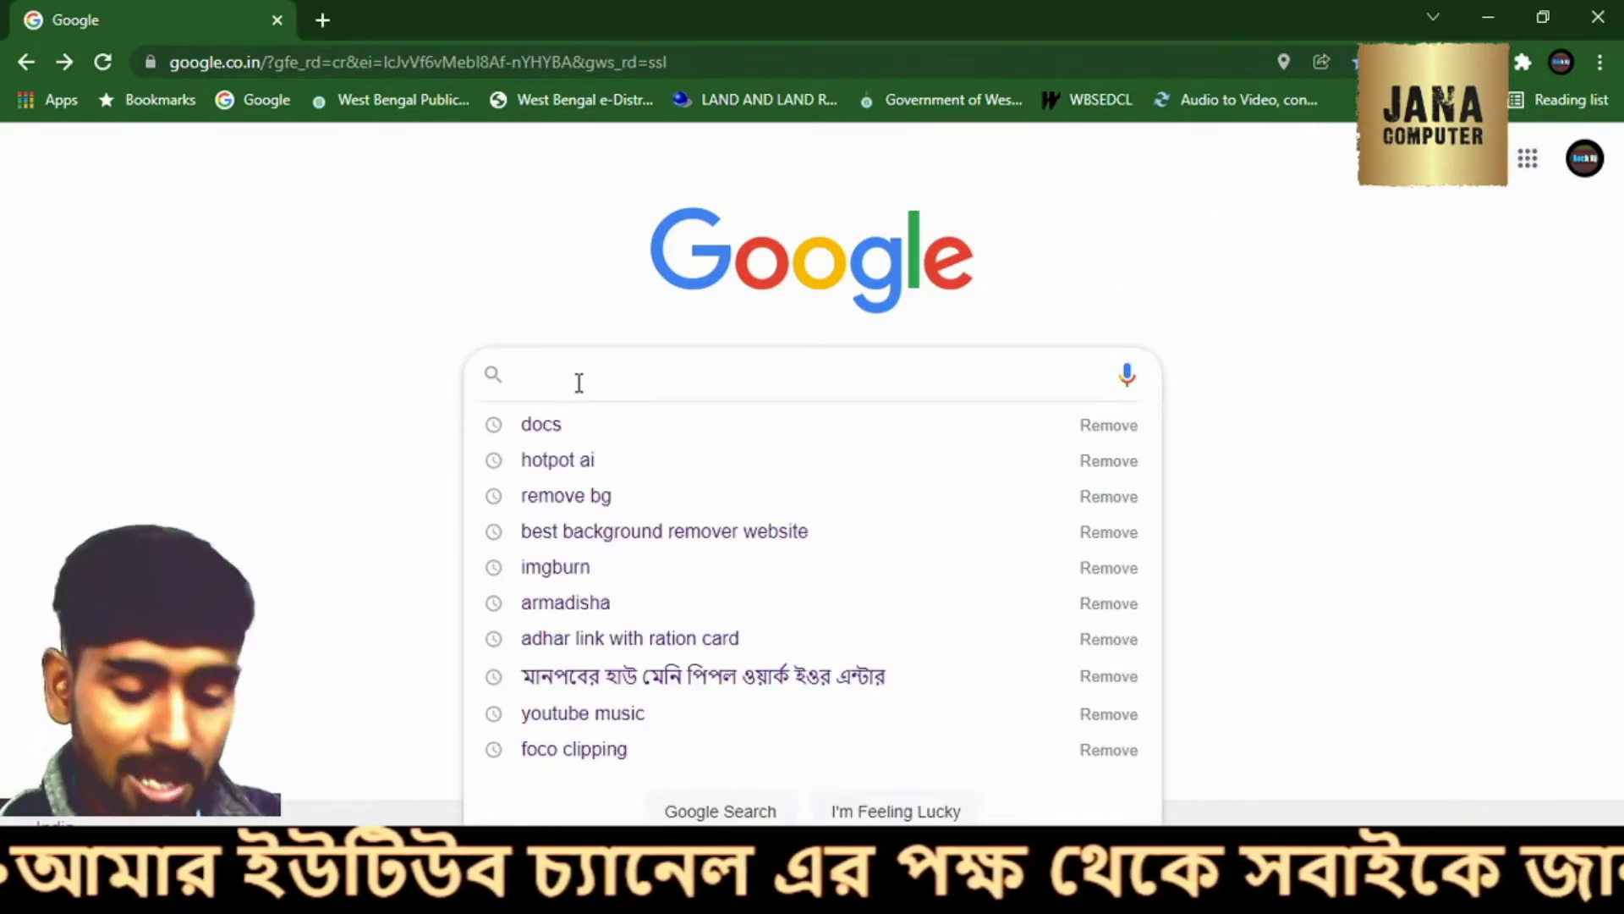
text(d)
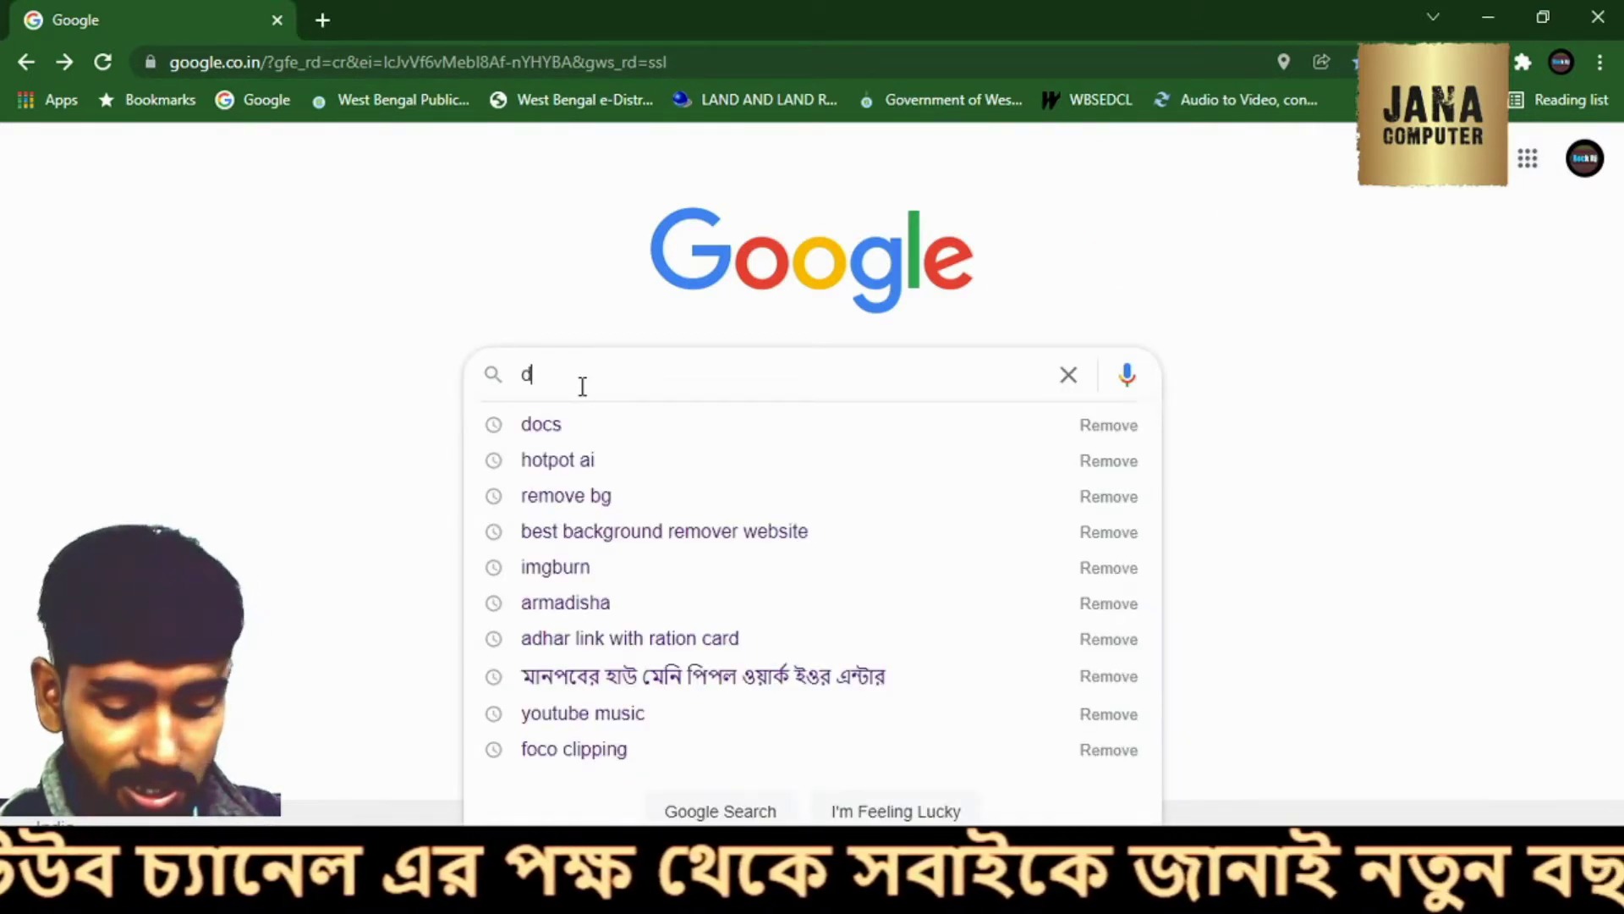
text(ocs)
key(Return)
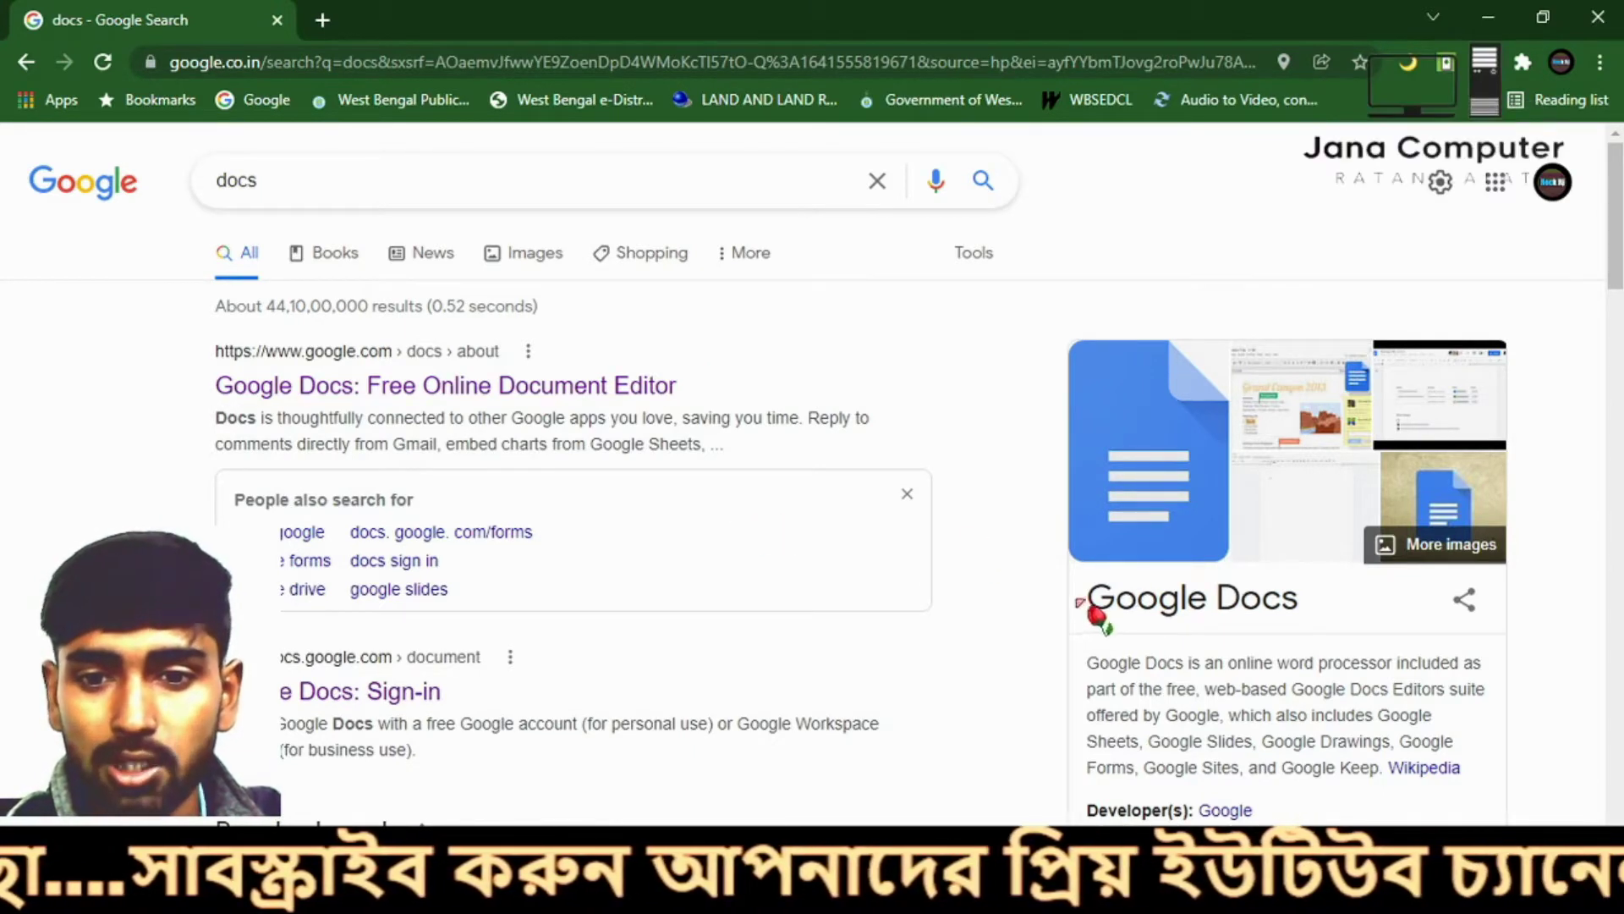
scroll(1290, 596, down, 2)
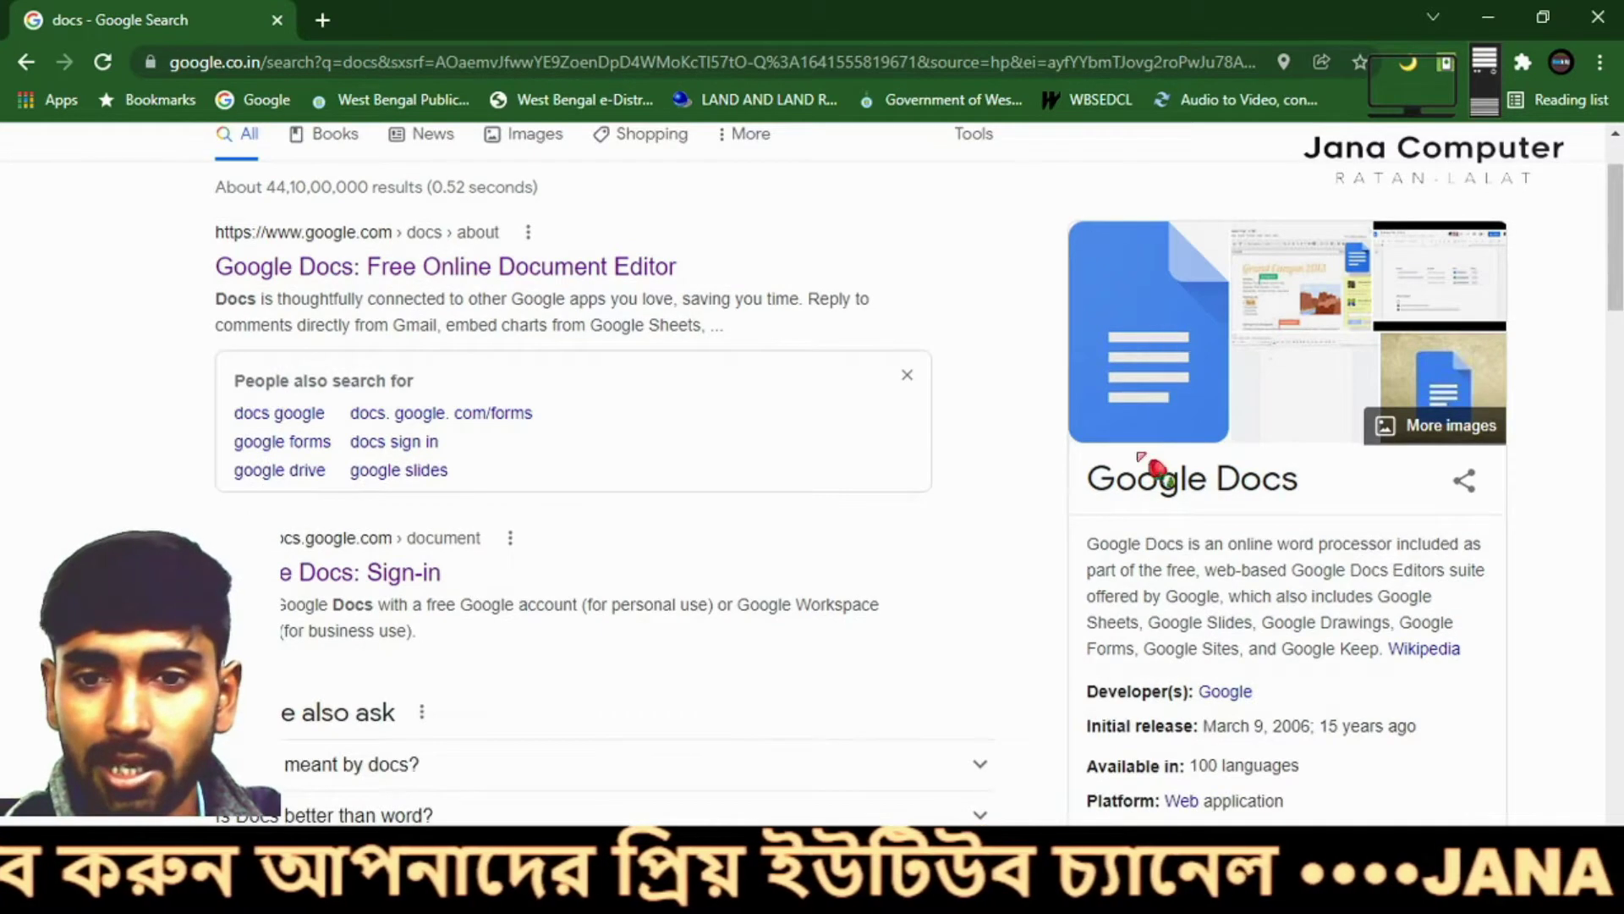
scroll(1143, 351, up, 2)
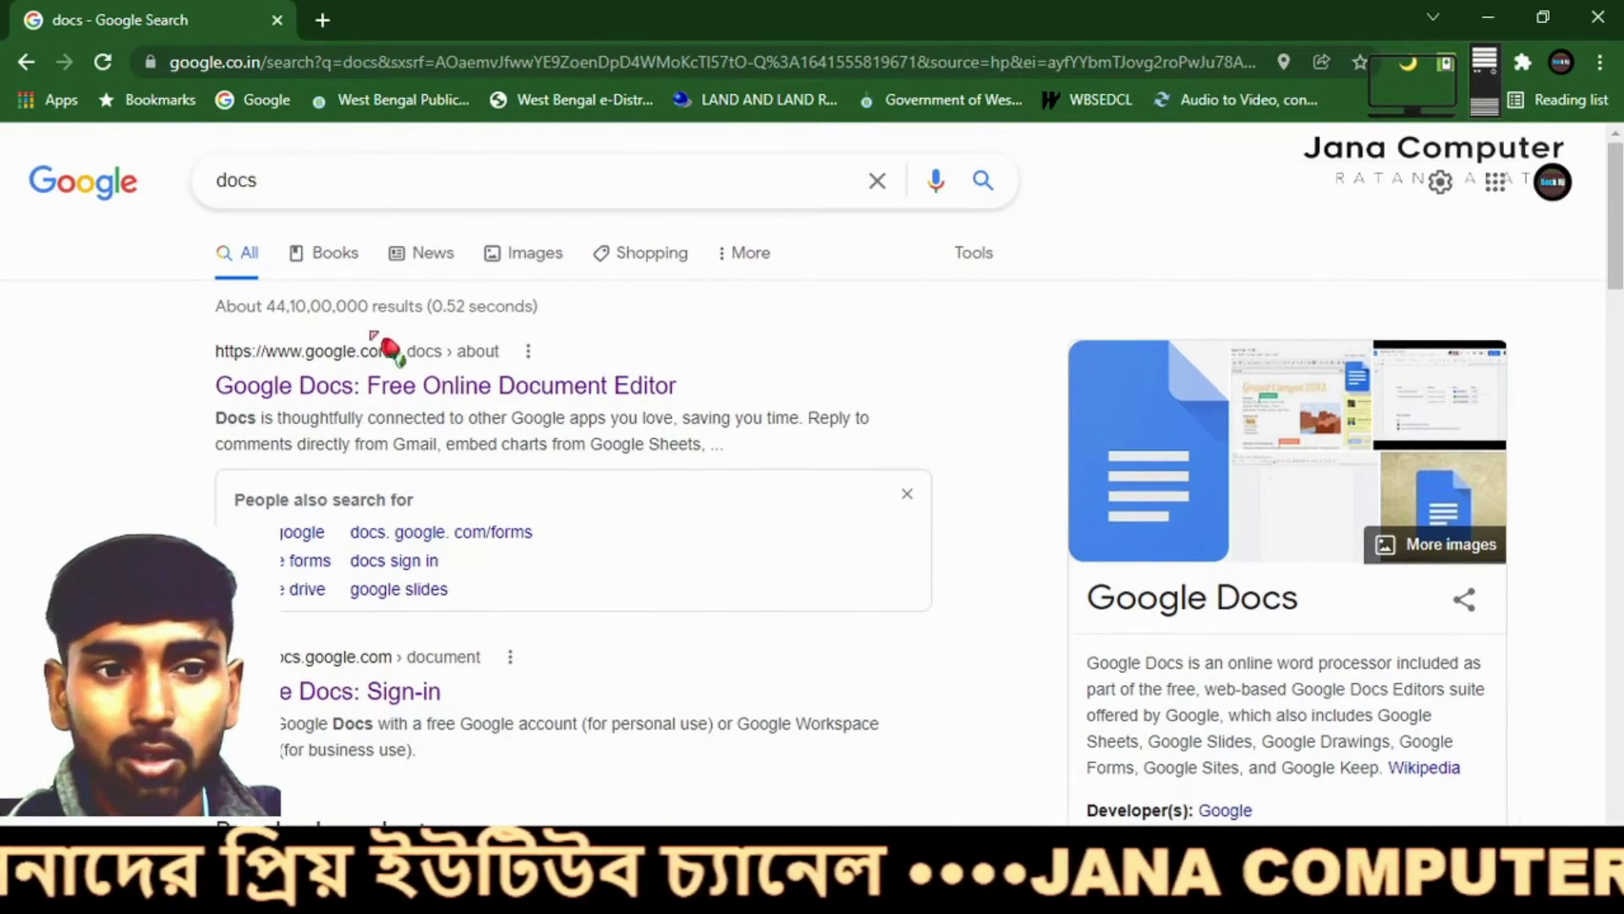
click(485, 388)
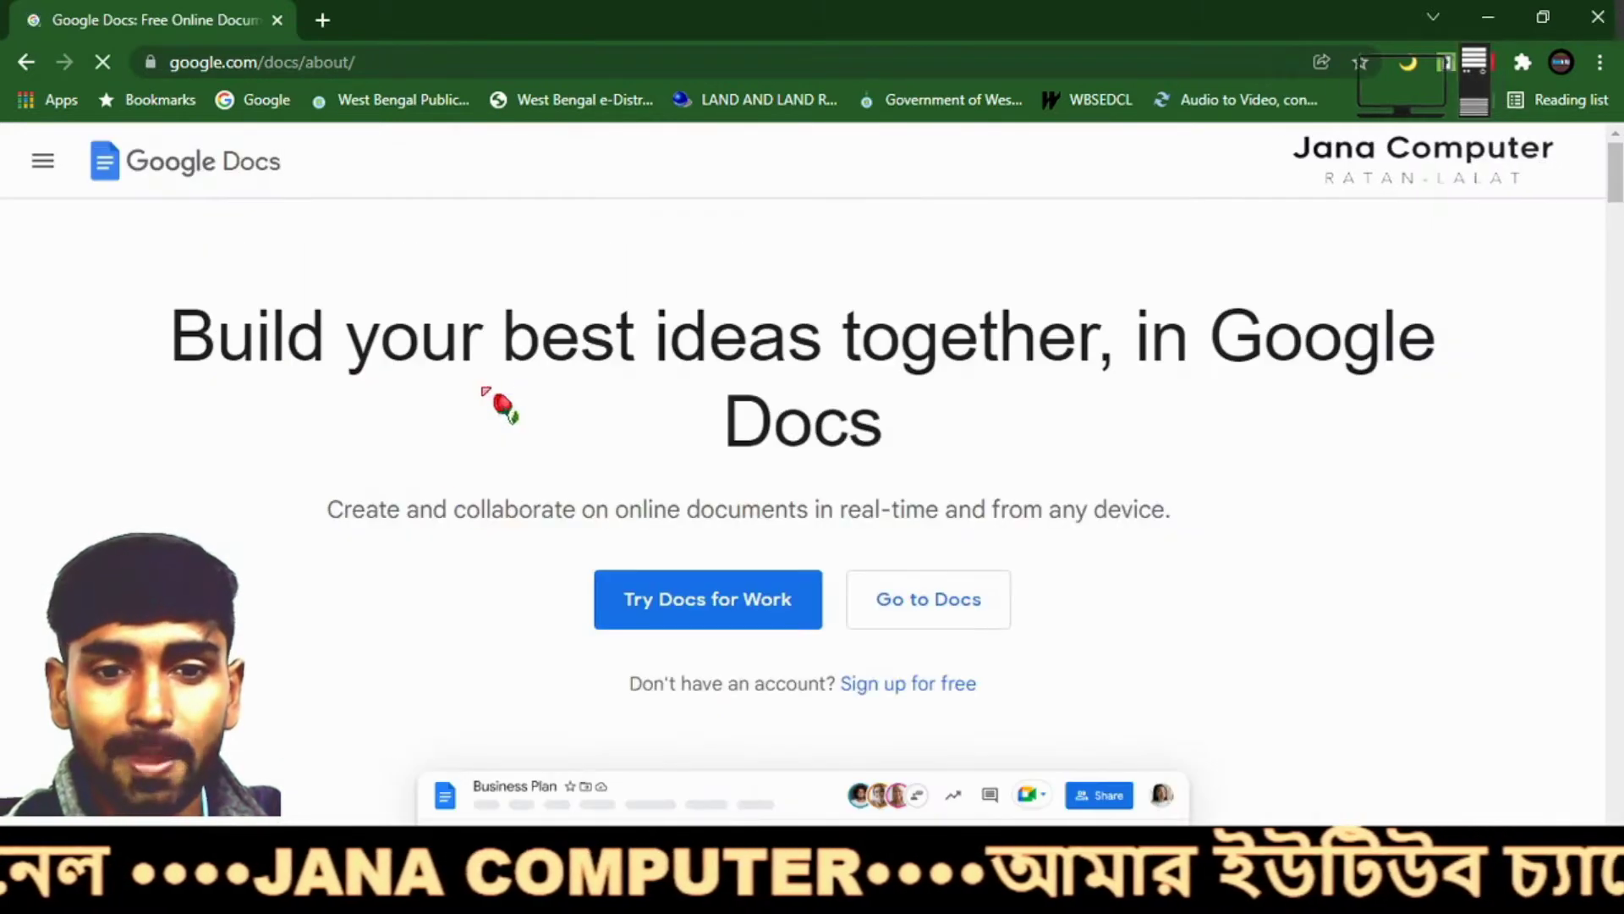
- Go from the Google Docs page to a new blank 'Untitled document'
scroll(707, 598, down, 1)
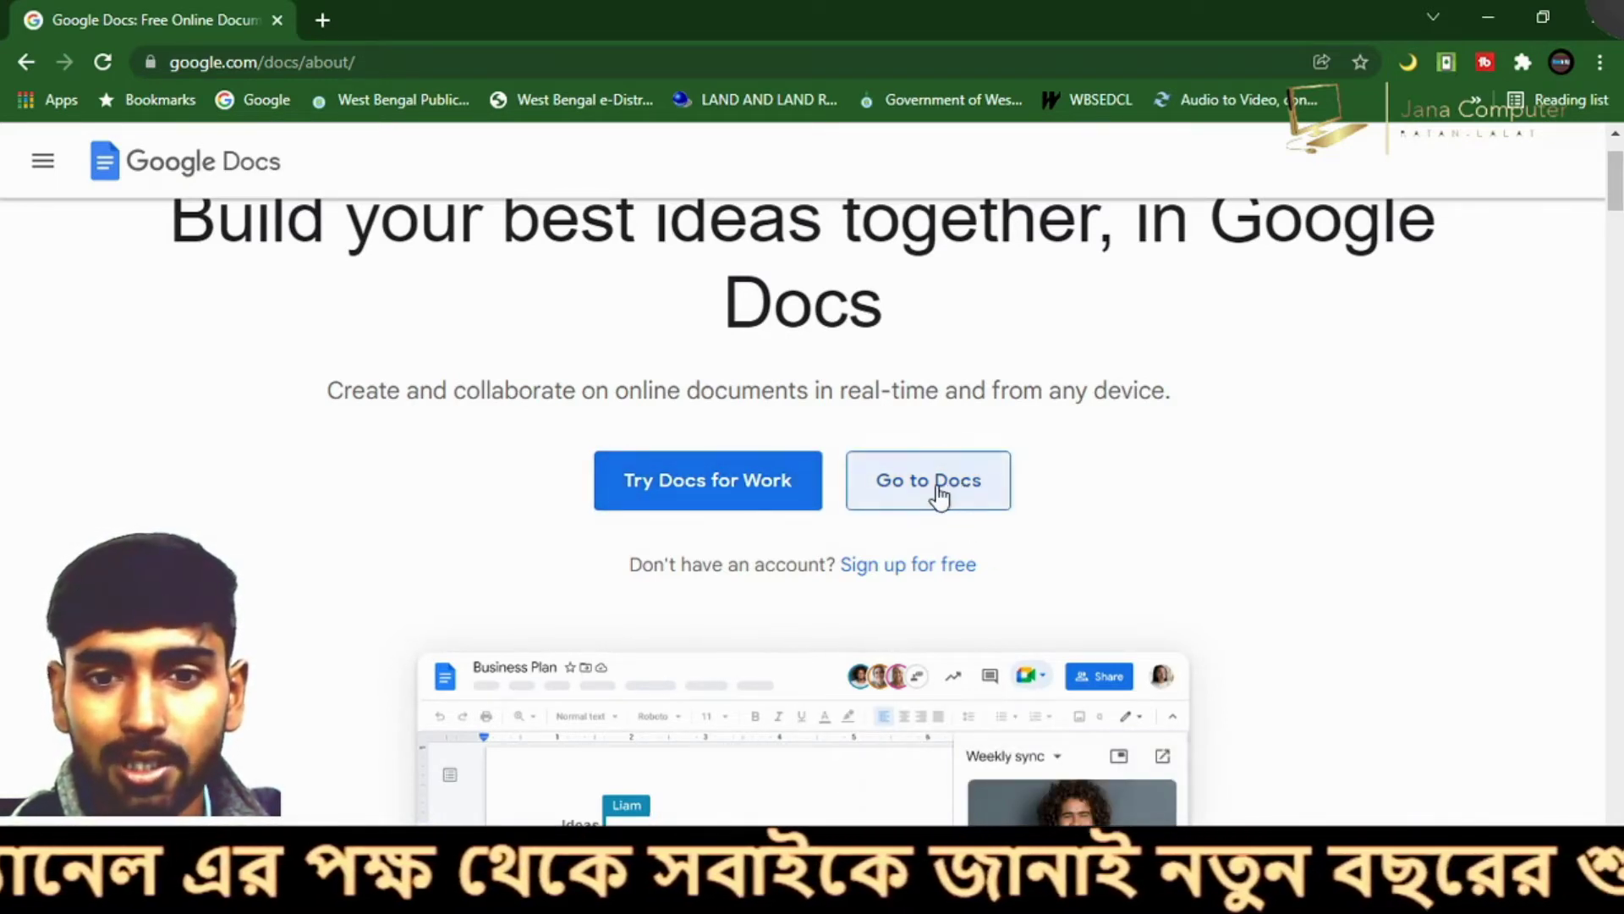
click(940, 495)
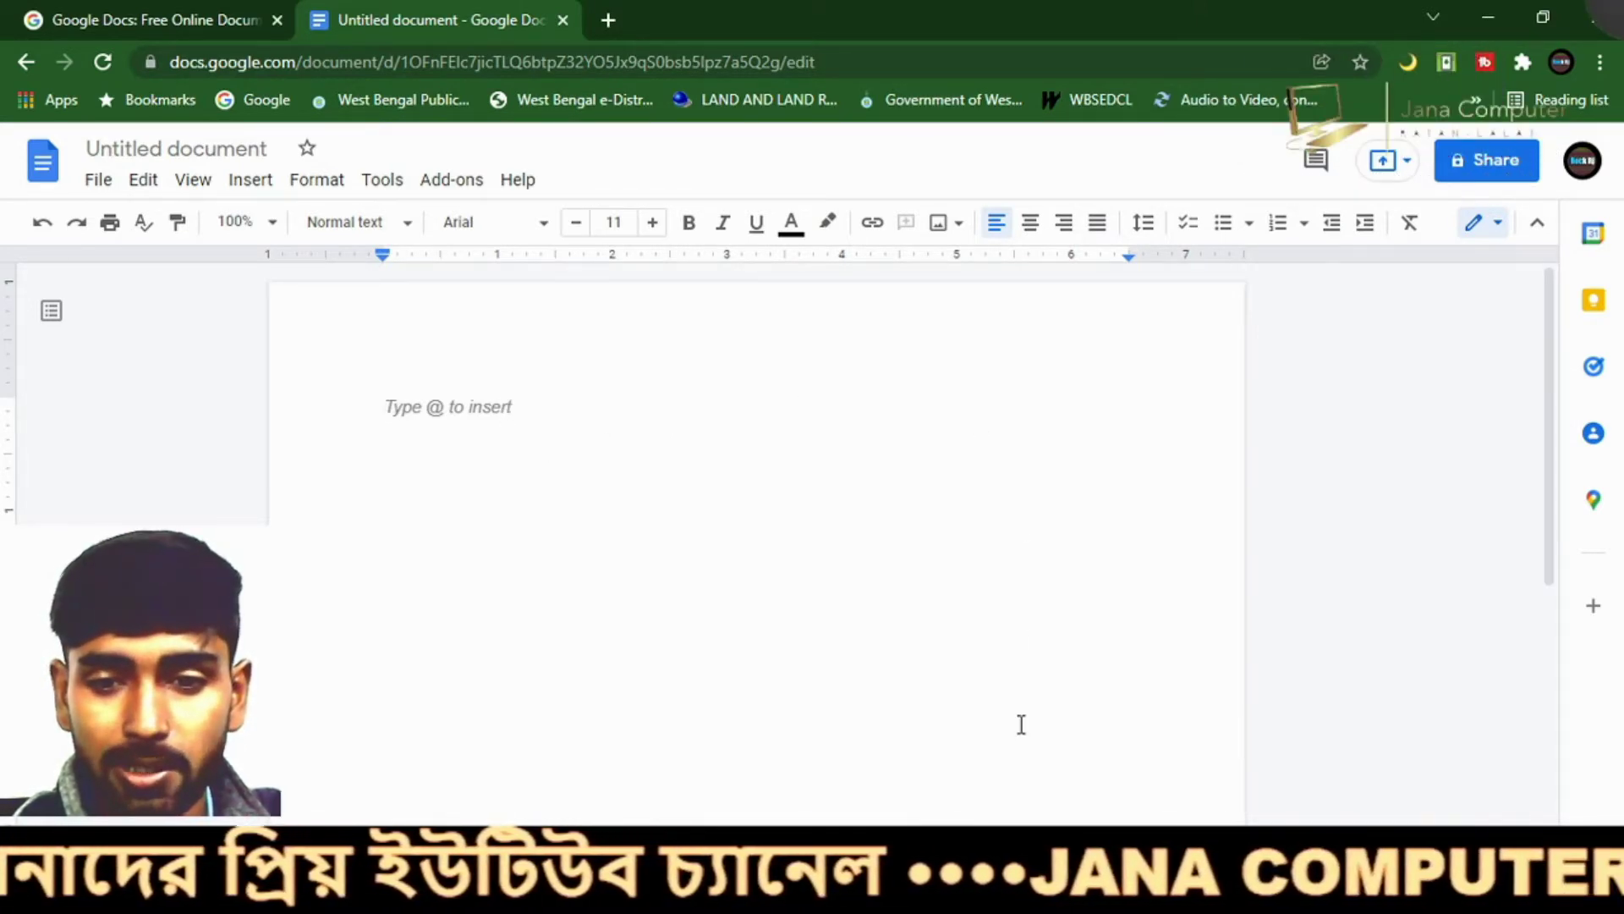
scroll(1116, 719, down, 5)
scroll(1201, 643, up, 2)
scroll(1015, 525, up, 2)
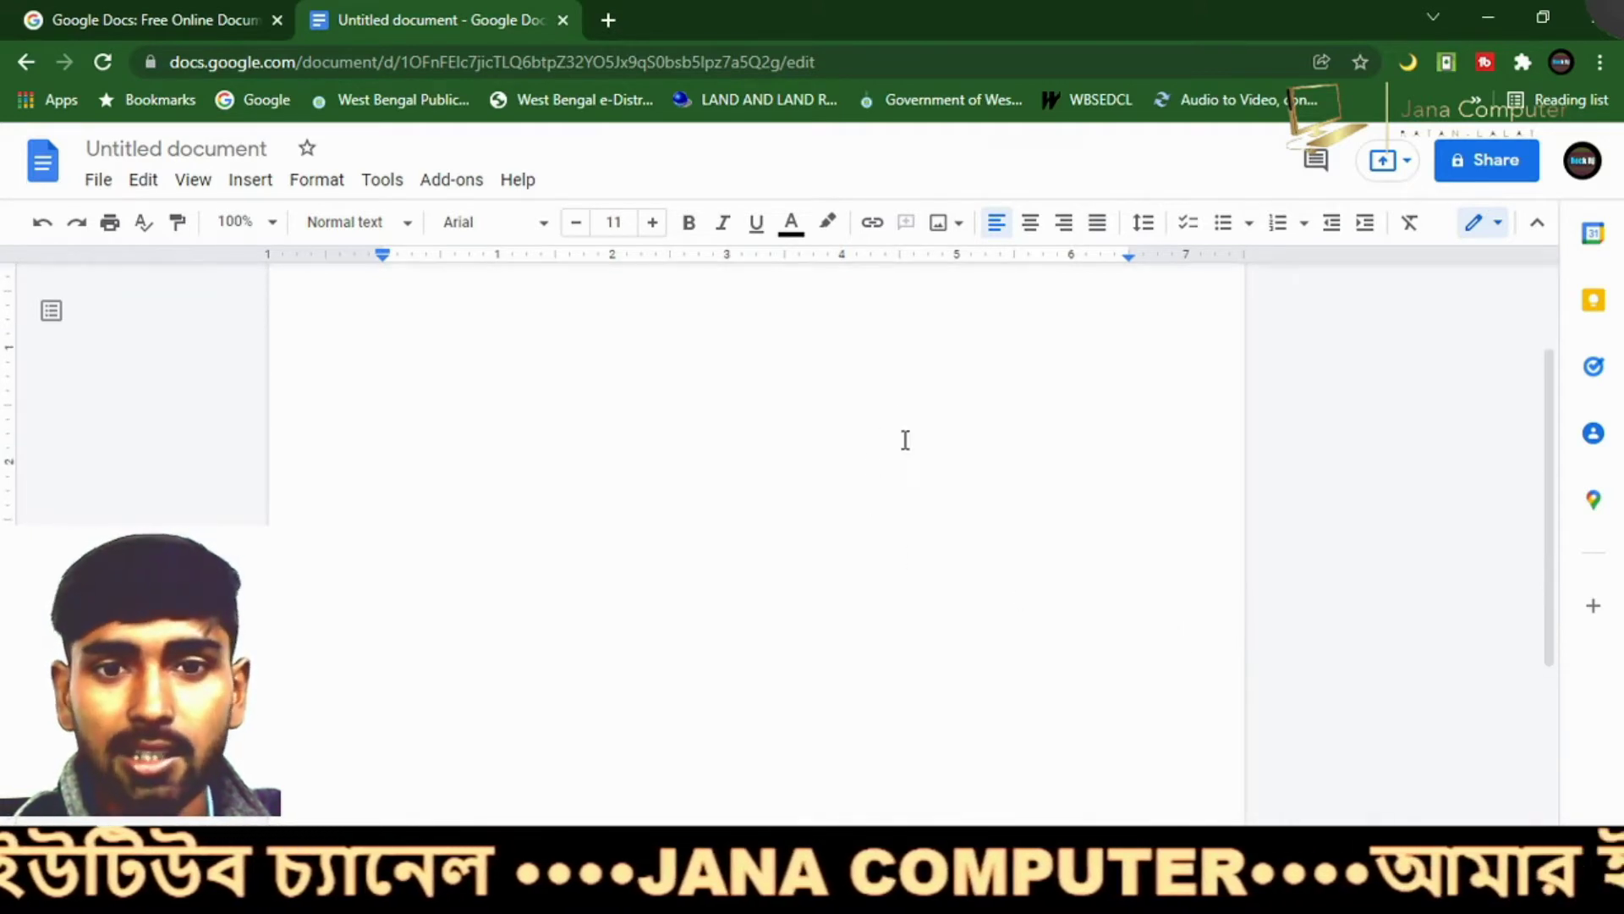
scroll(905, 440, up, 2)
scroll(744, 445, up, 1)
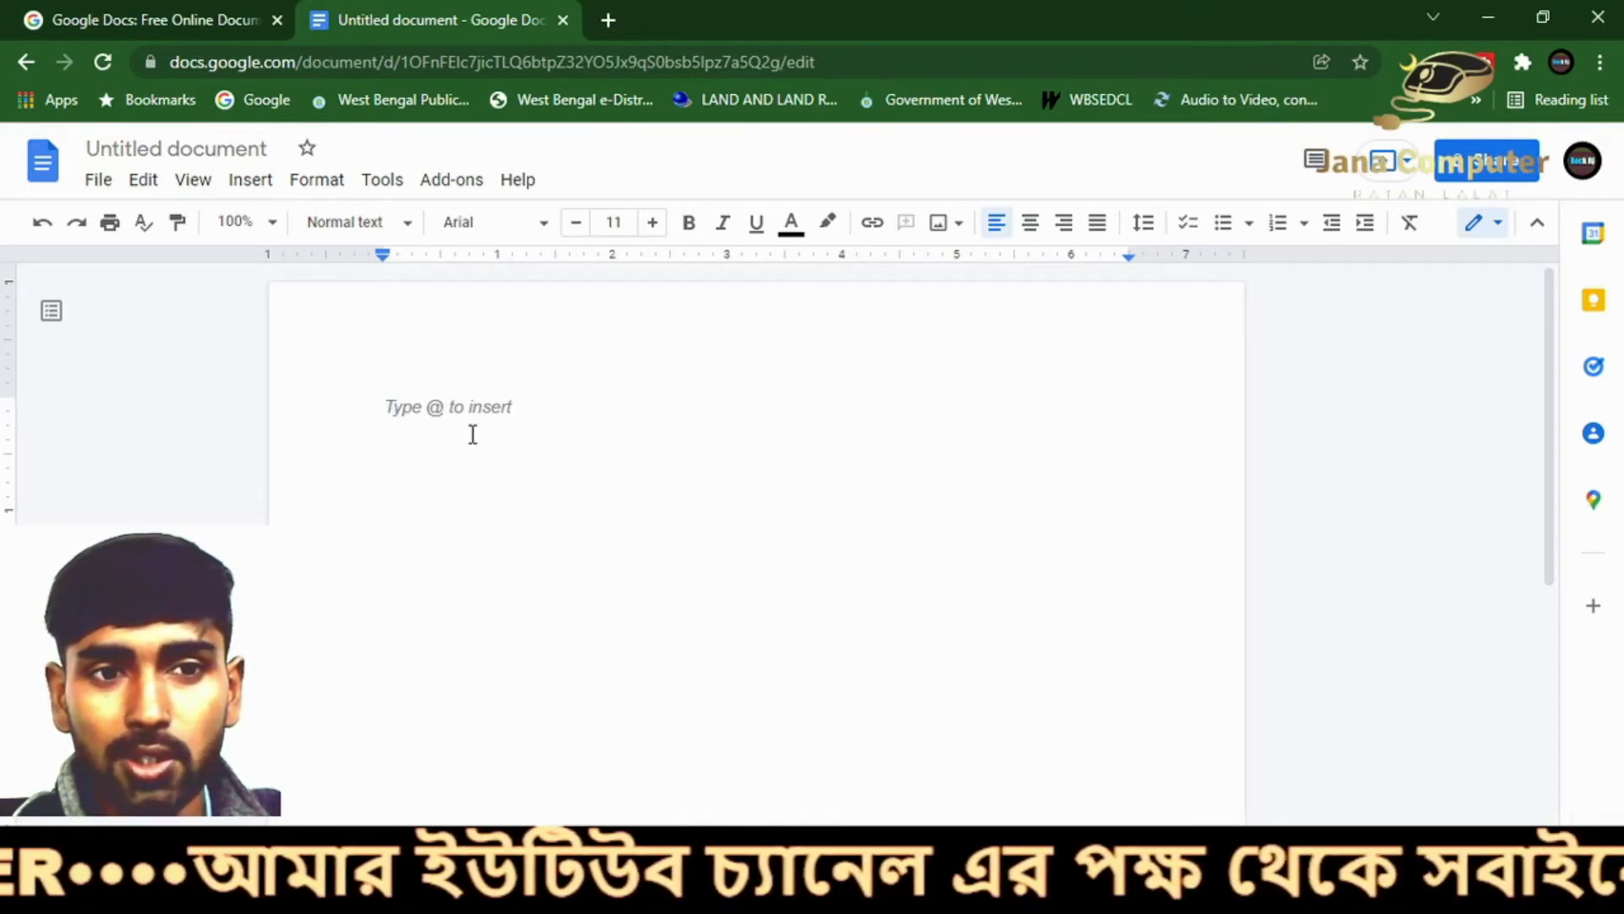
text(fdgsh)
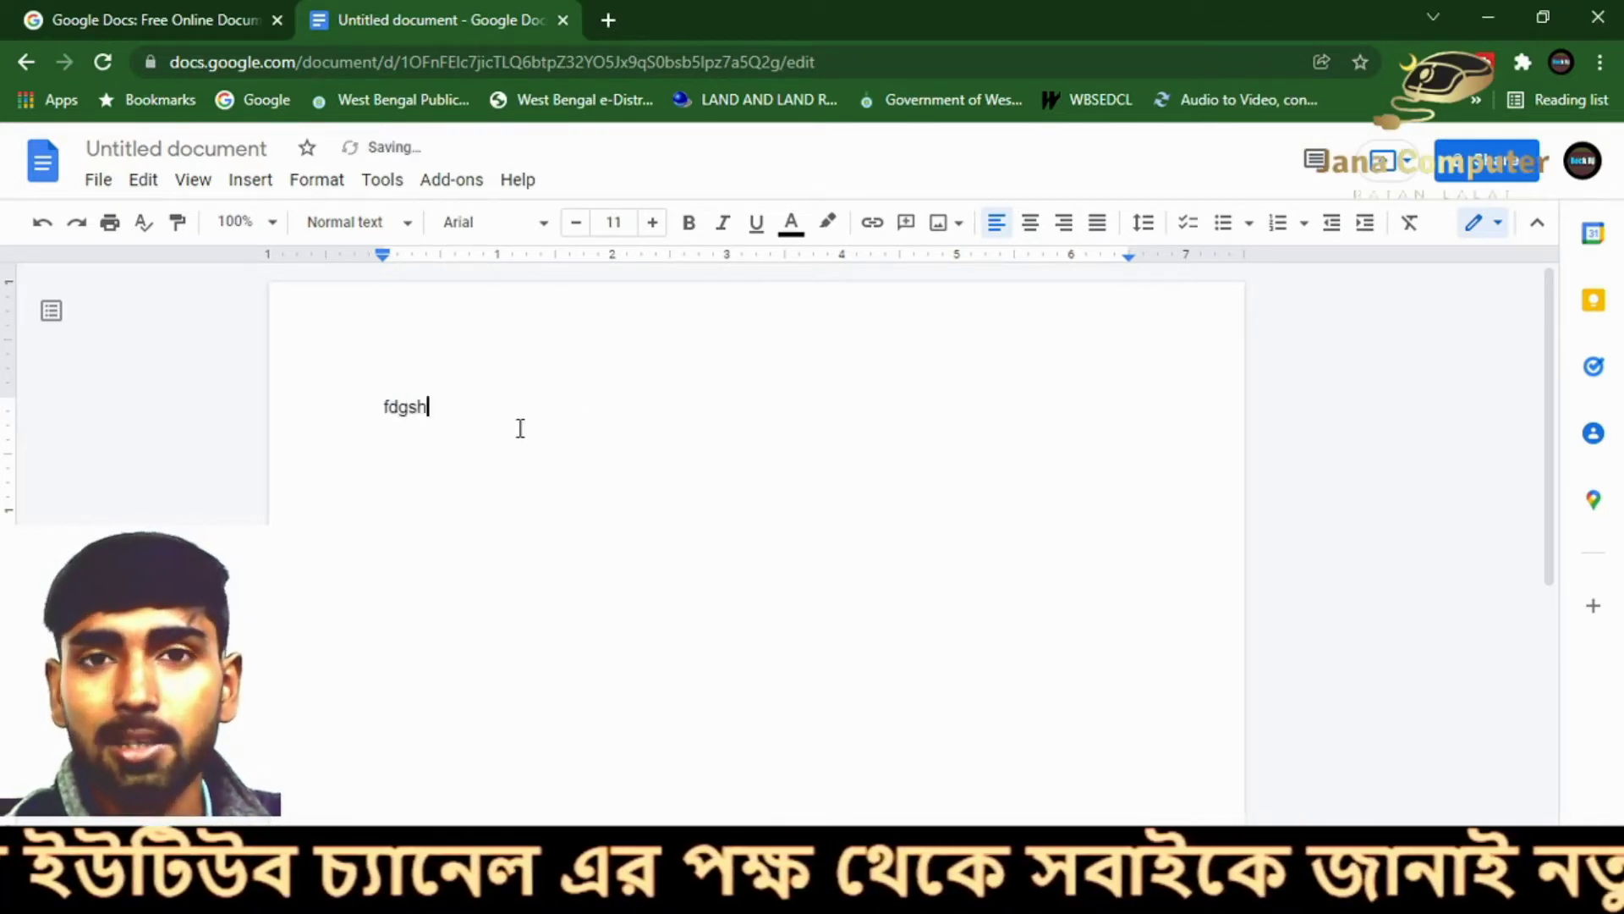
text(sh)
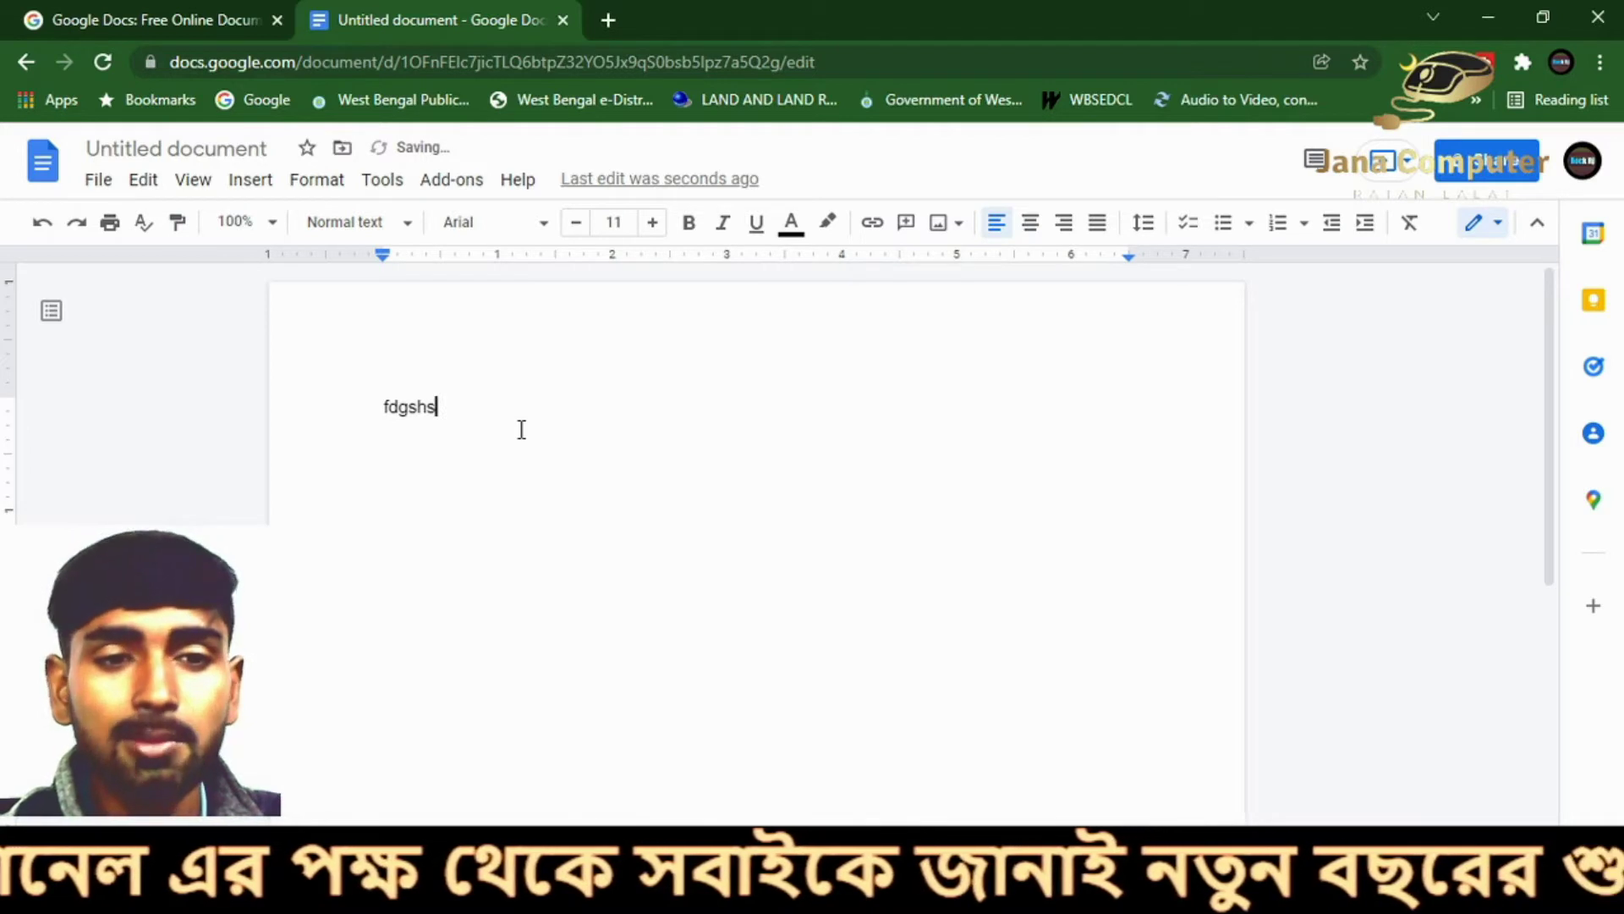
key(BackSpace)
key(BackSpace)
key(BackSpace)
text(ja)
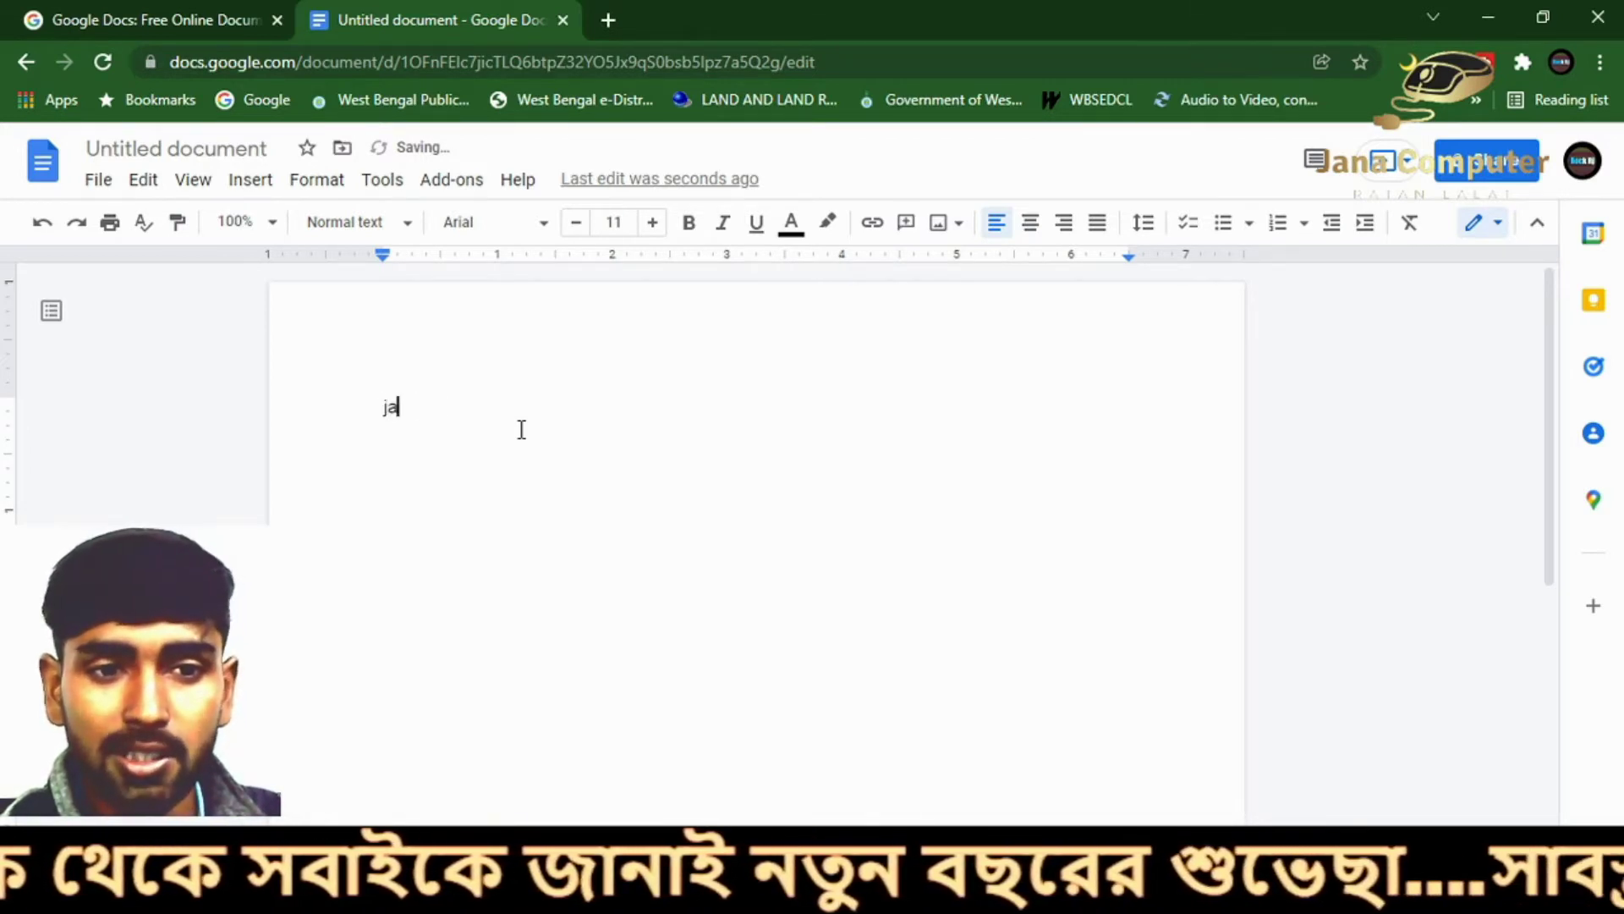
text(sgh)
key(BackSpace)
key(BackSpace)
key(BackSpace)
key(BackSpace)
key(BackSpace)
key(BackSpace)
key(BackSpace)
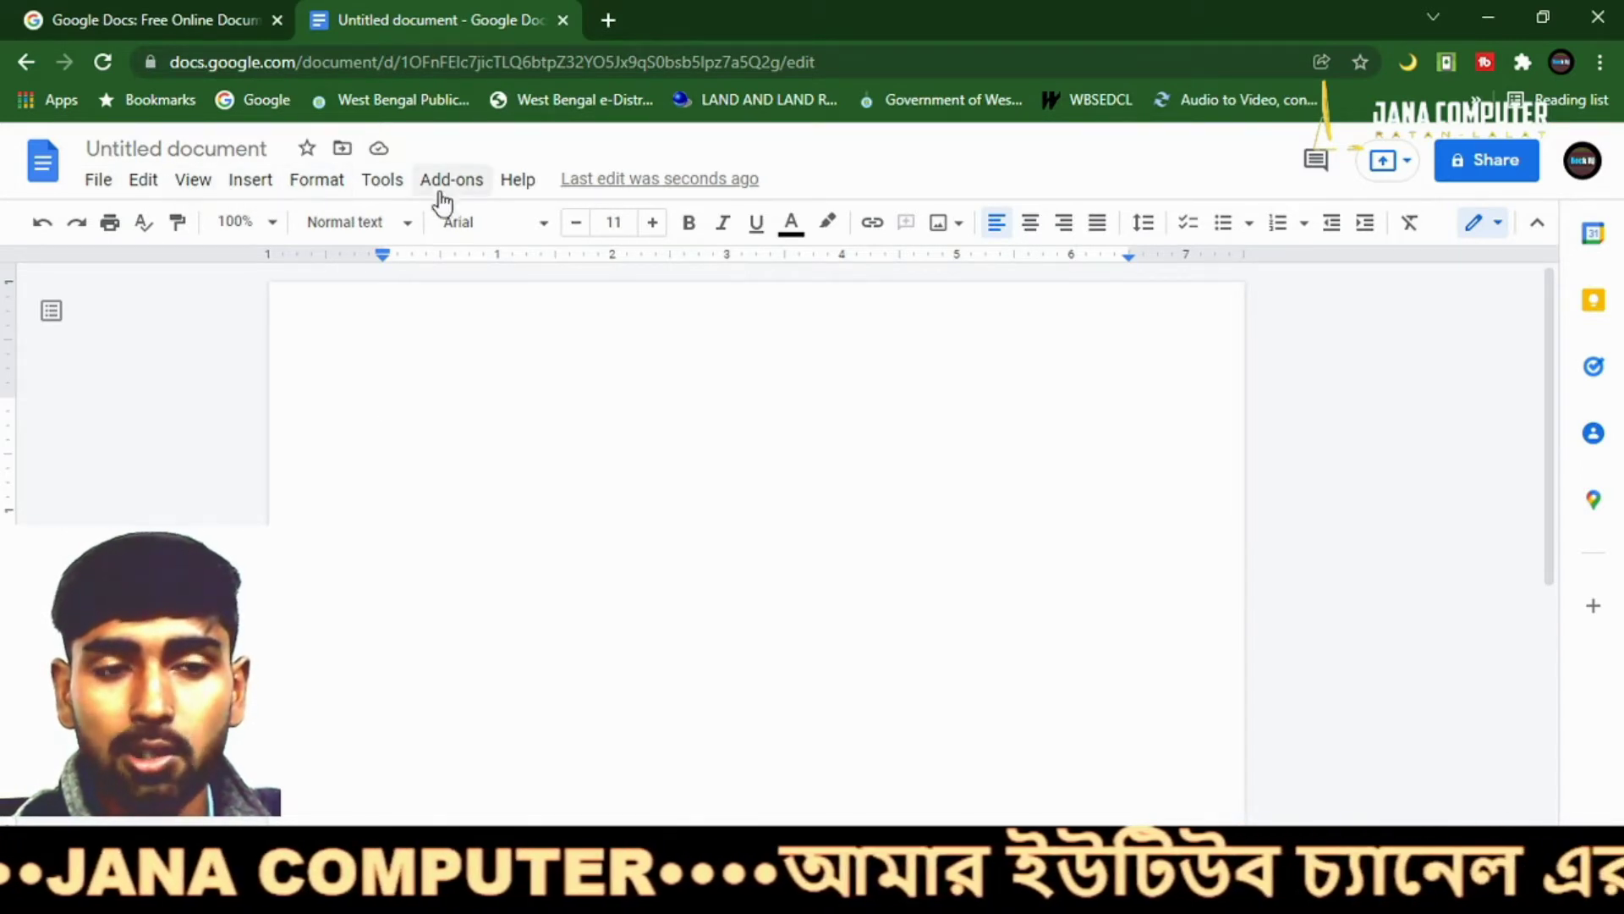
- Toggle voice typing off and back on from the Tools menu so the microphone panel appears
click(385, 190)
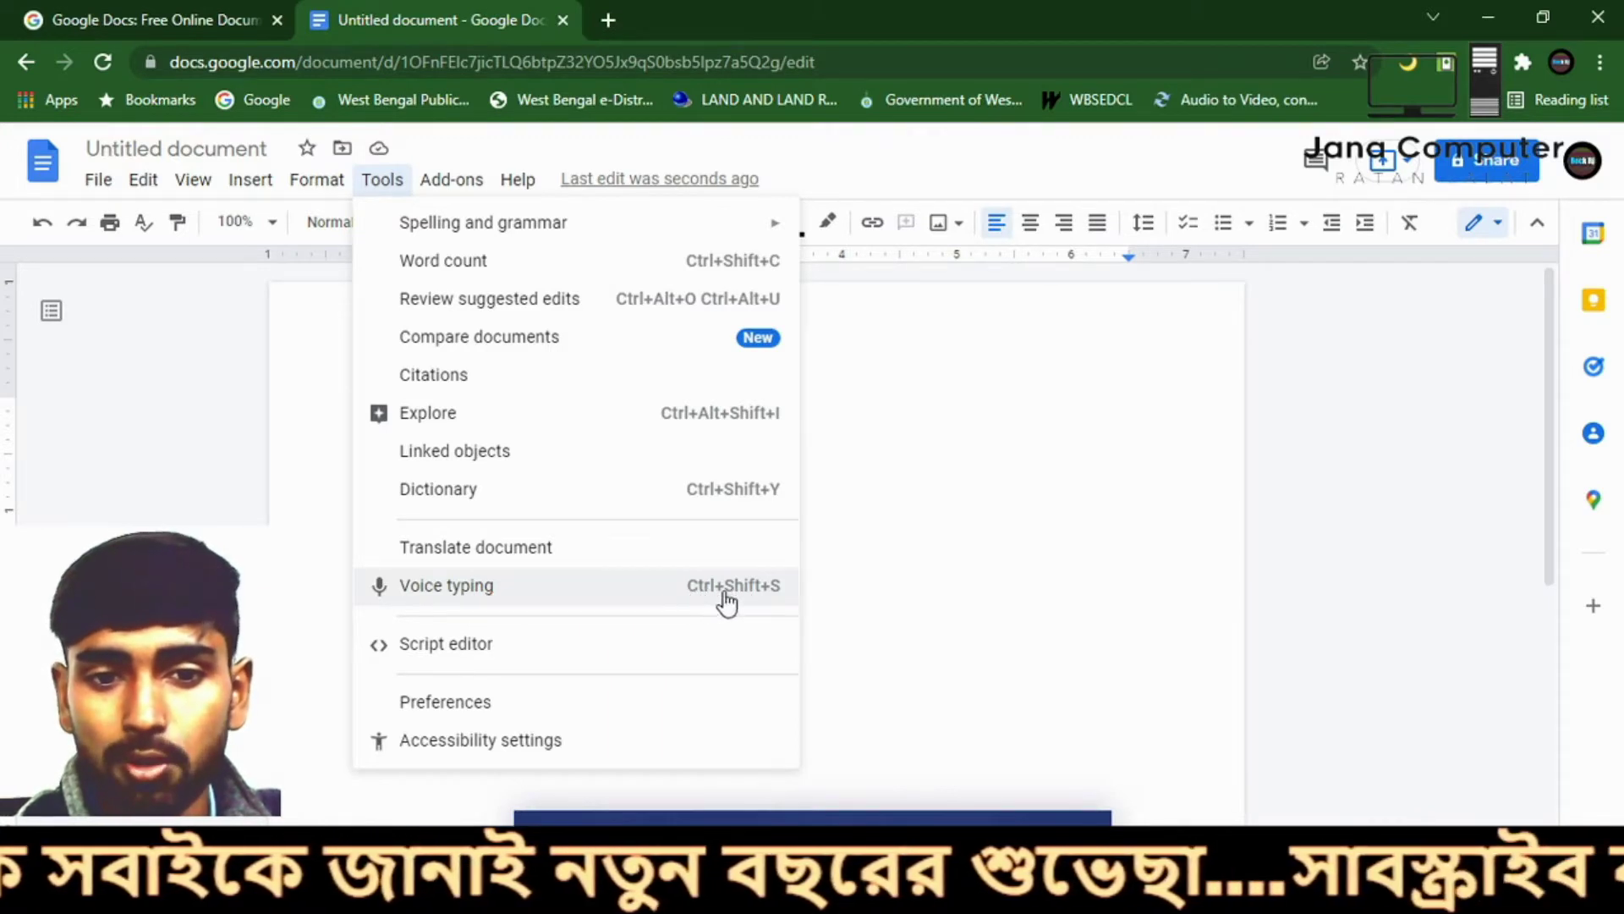
key(Escape)
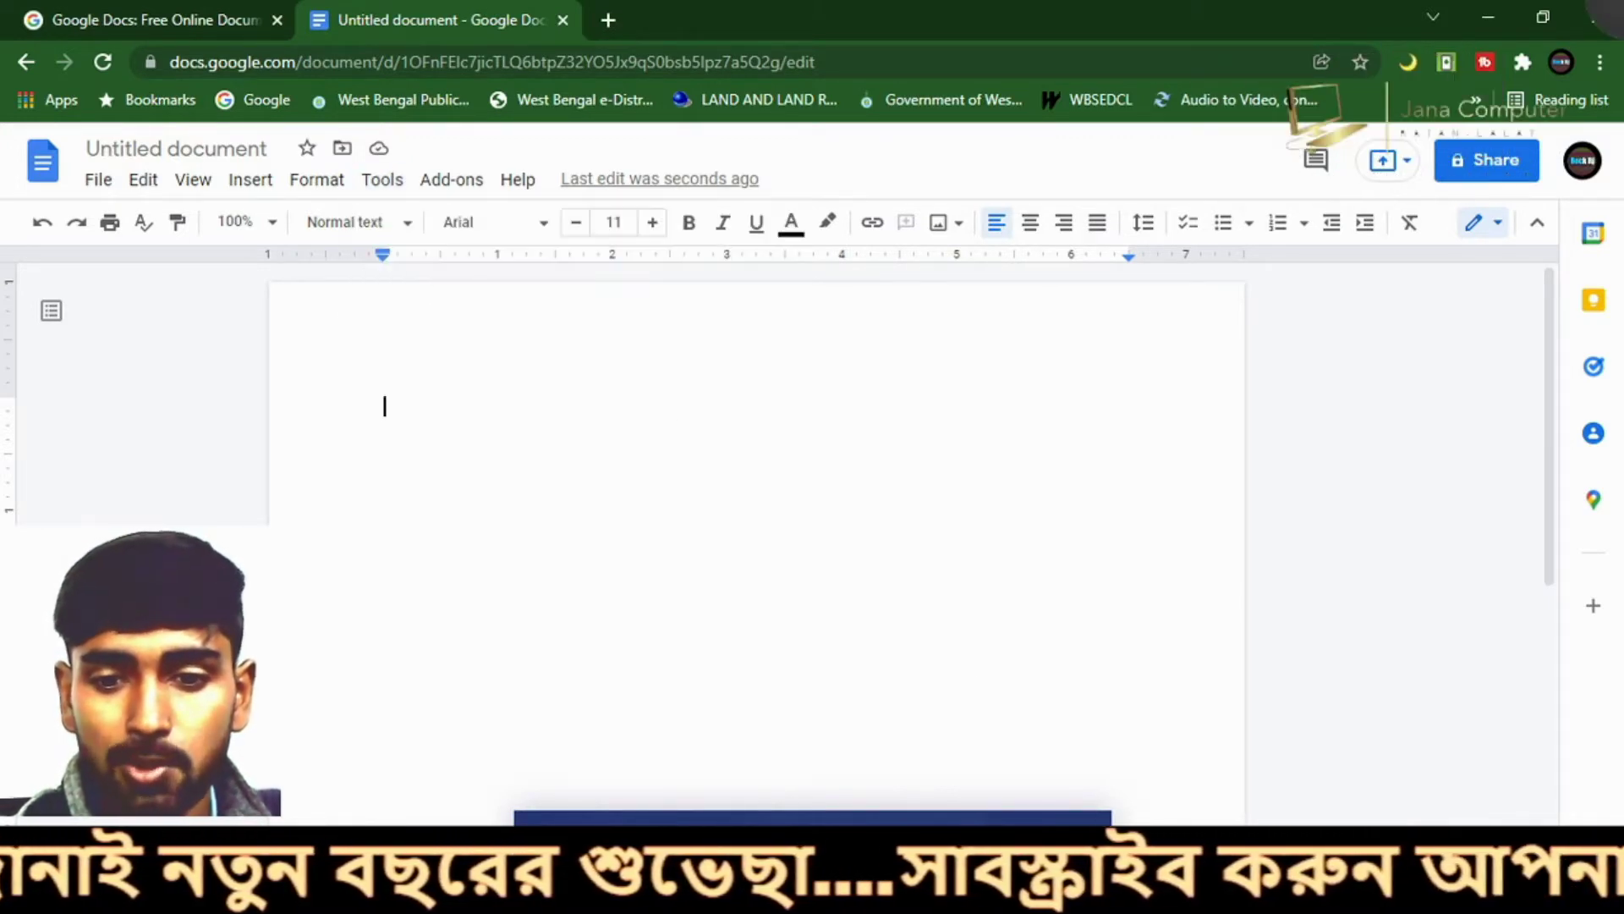
click(380, 179)
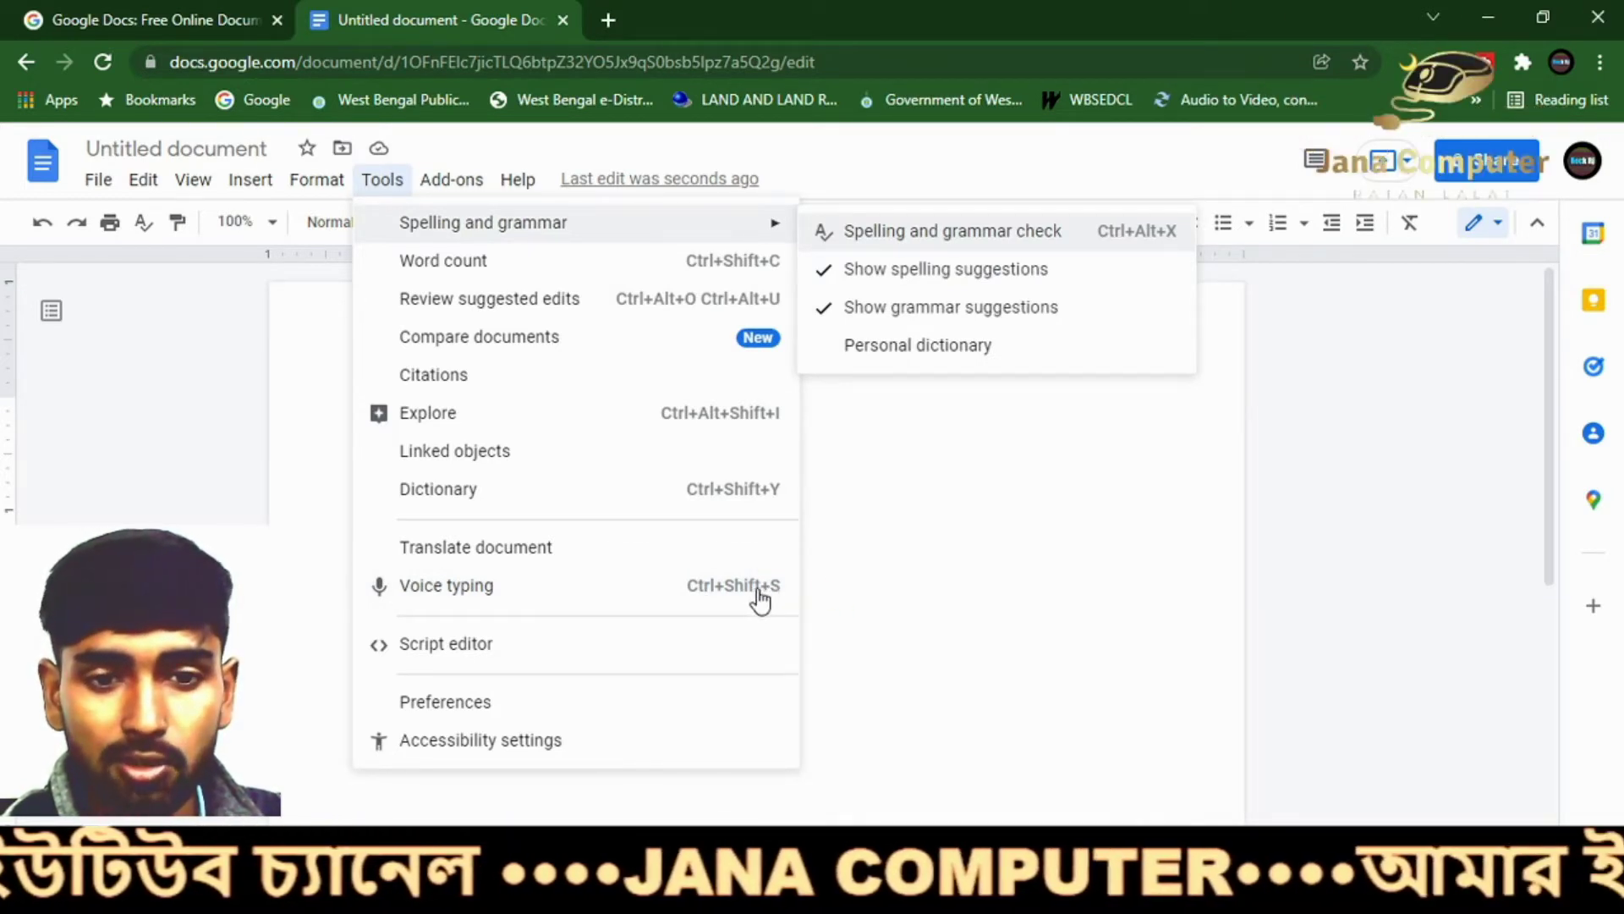
click(862, 554)
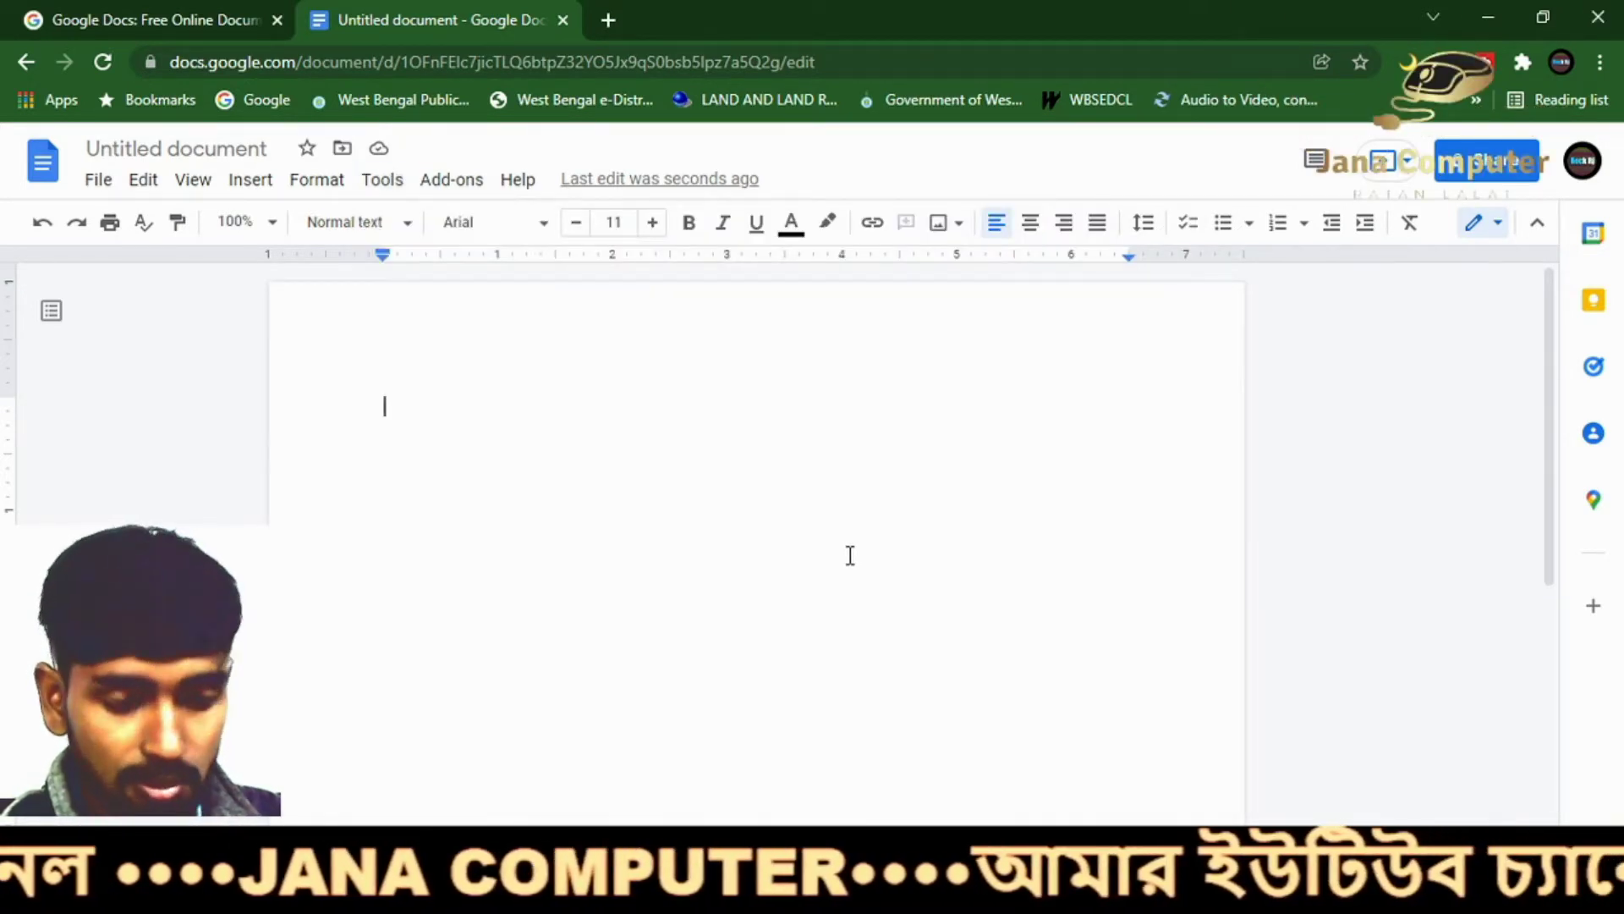
key(ctrl+shift+s)
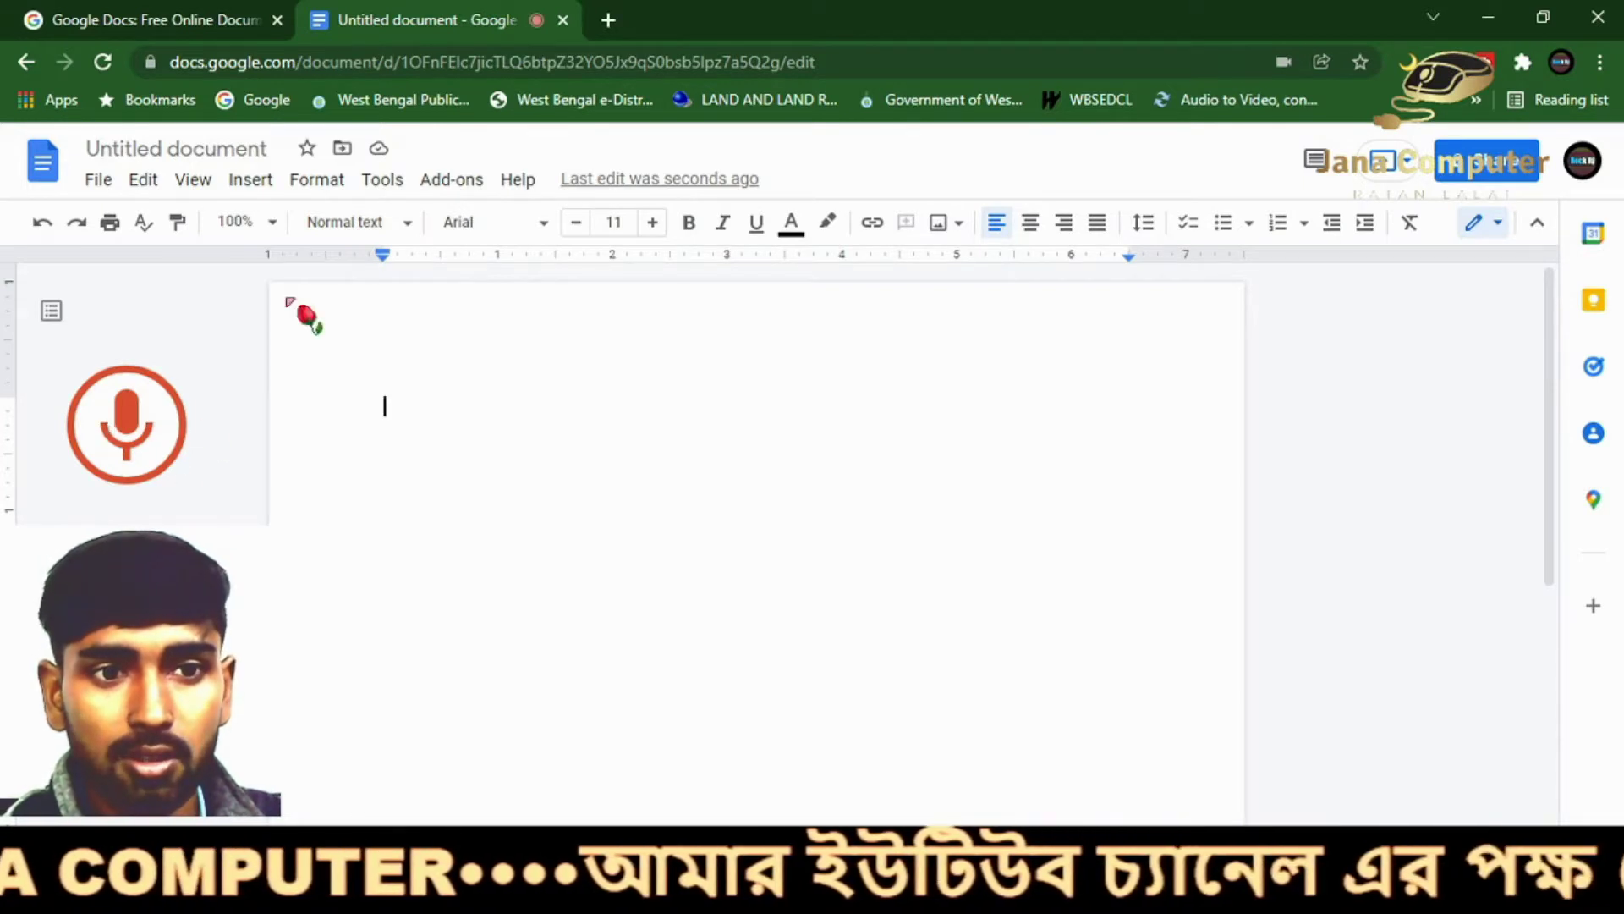
click(385, 181)
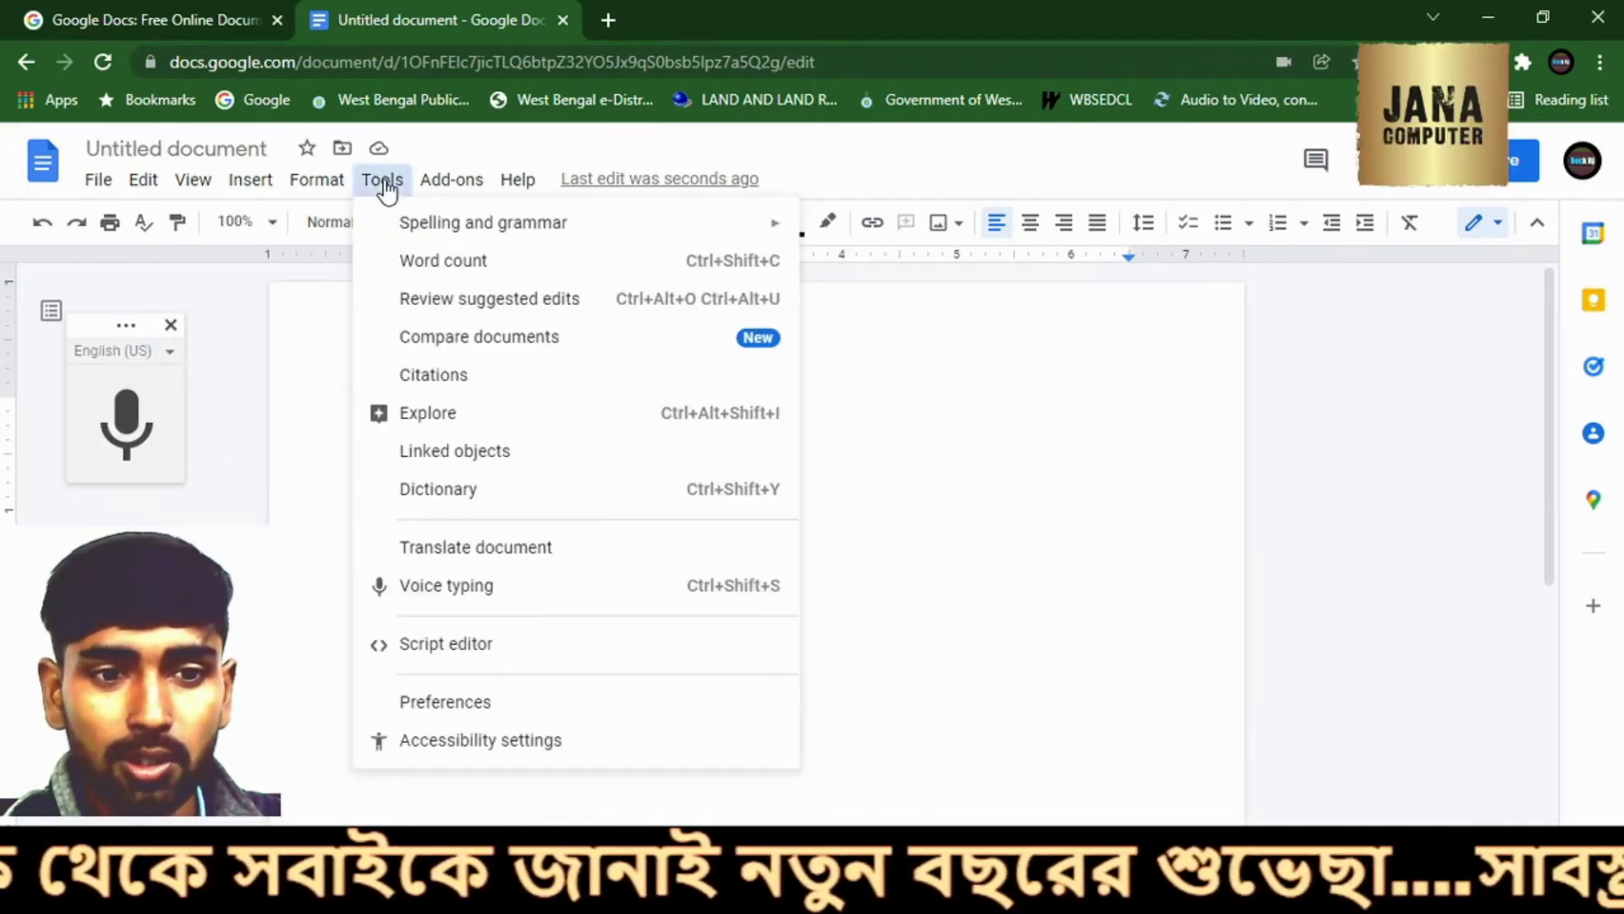
click(438, 590)
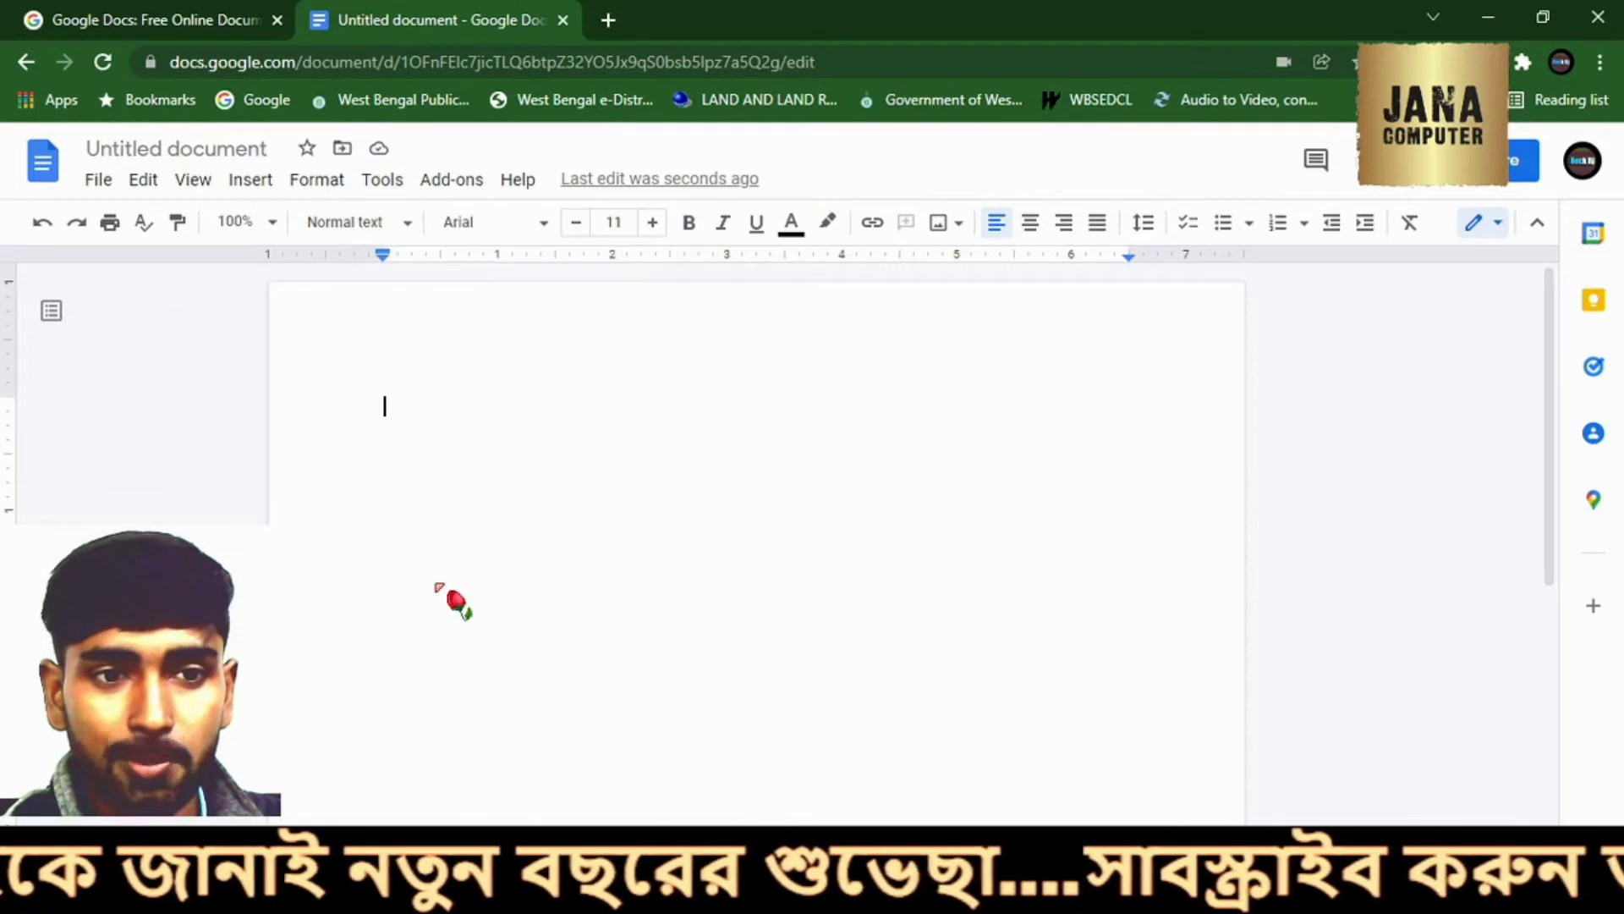
click(375, 186)
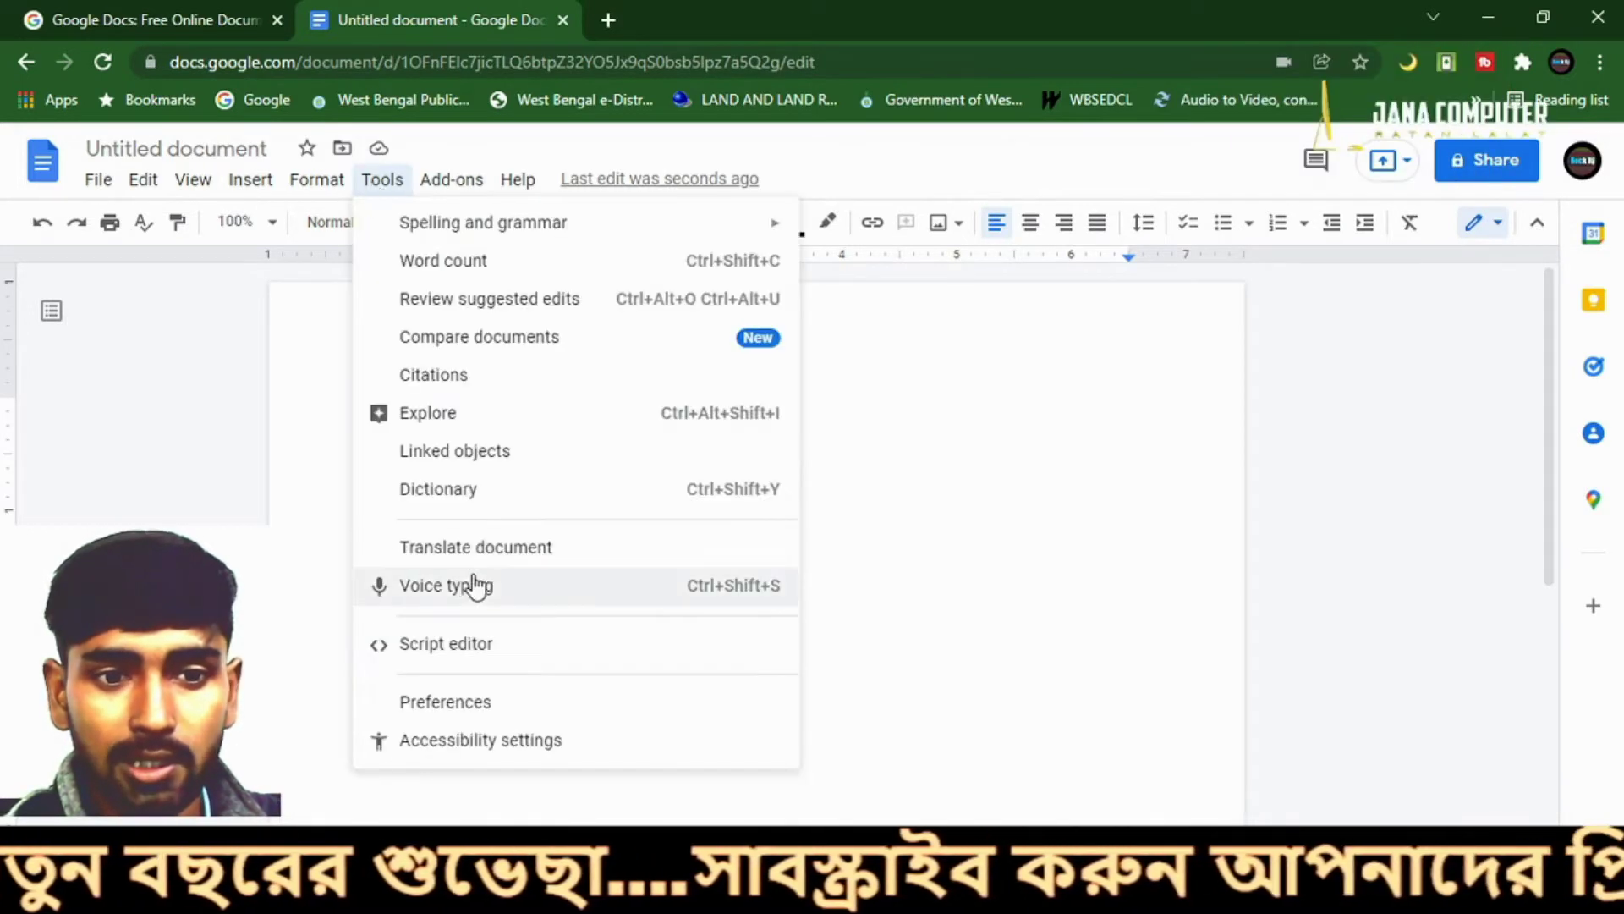
click(473, 586)
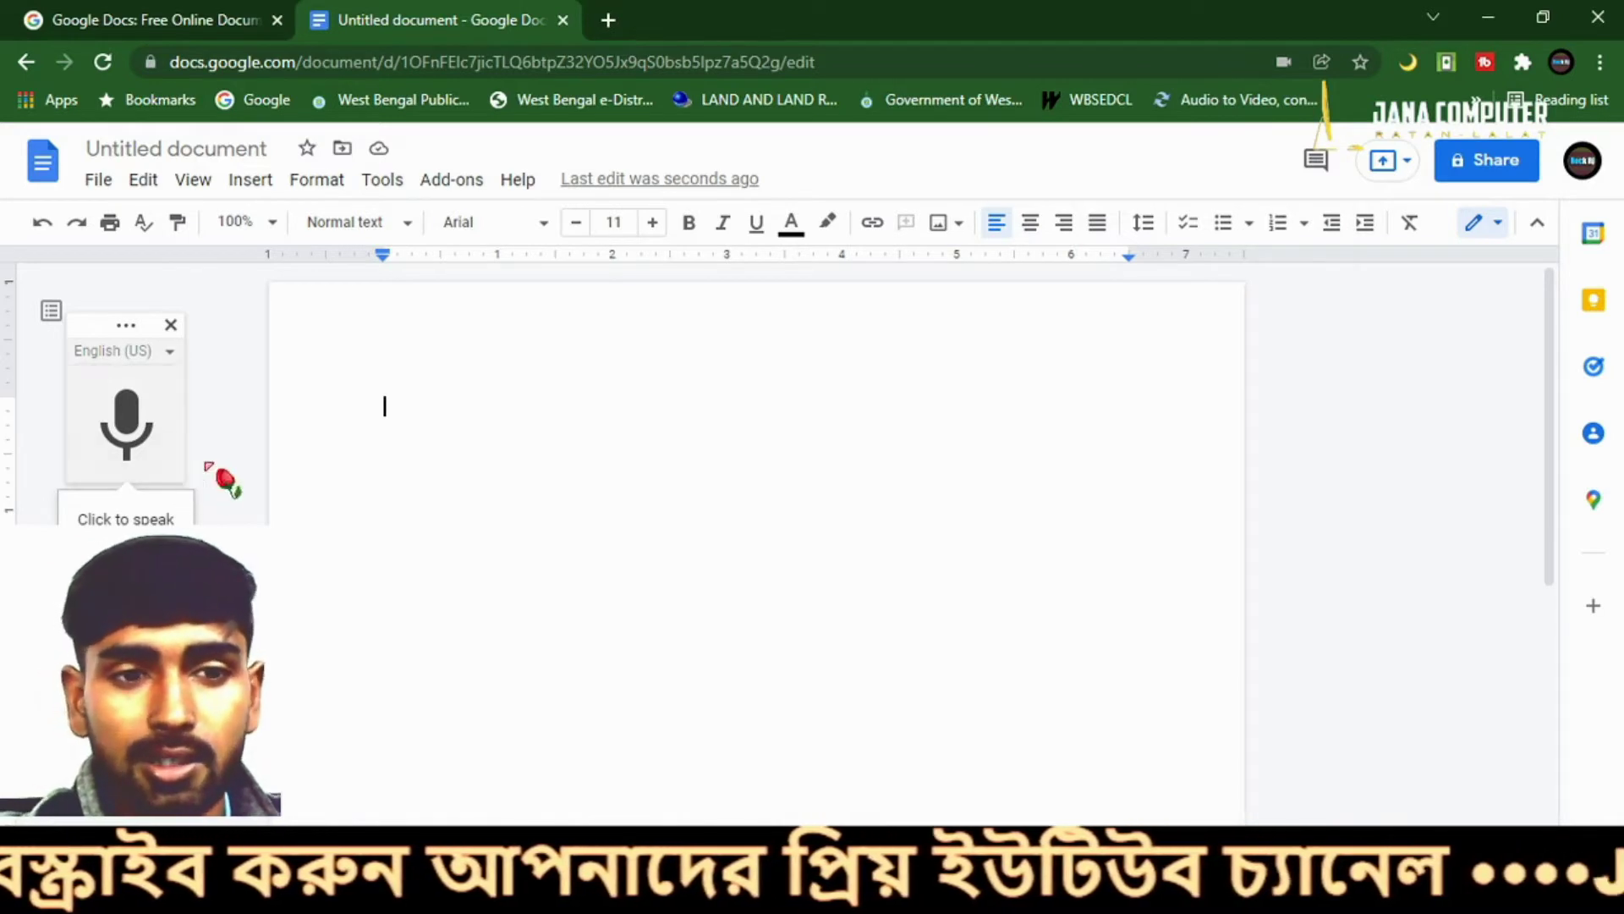
- Move the voice typing panel lower on the page and activate its microphone
drag(97, 326, 105, 584)
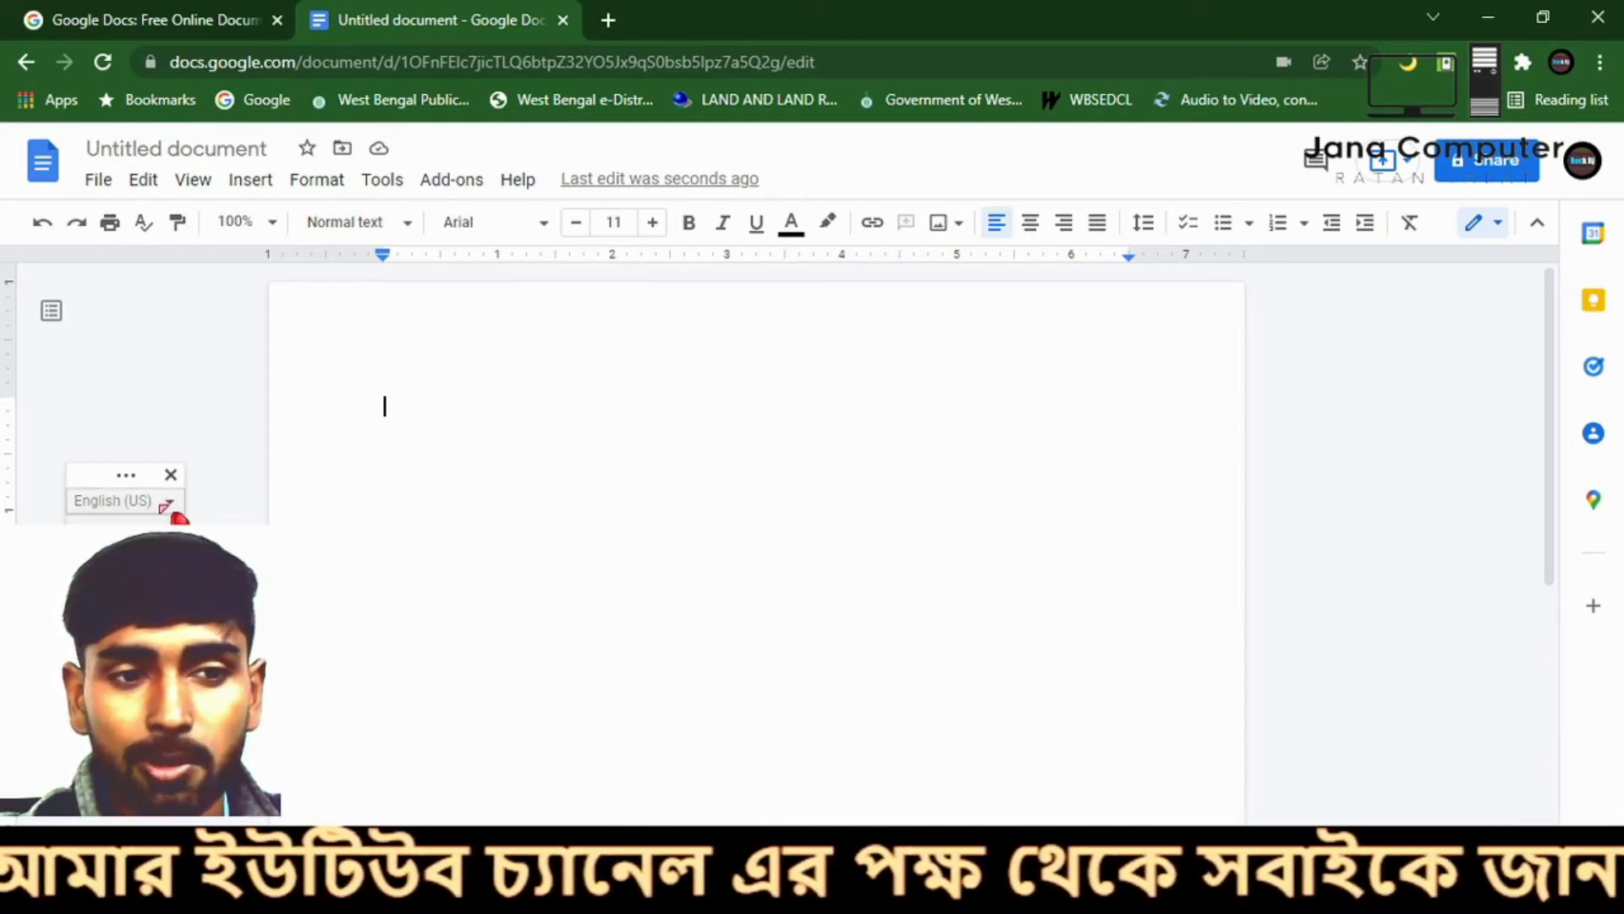
mouse_move(124, 474)
mouse_down()
mouse_move(122, 497)
mouse_move(127, 460)
mouse_move(133, 480)
mouse_up()
click(137, 518)
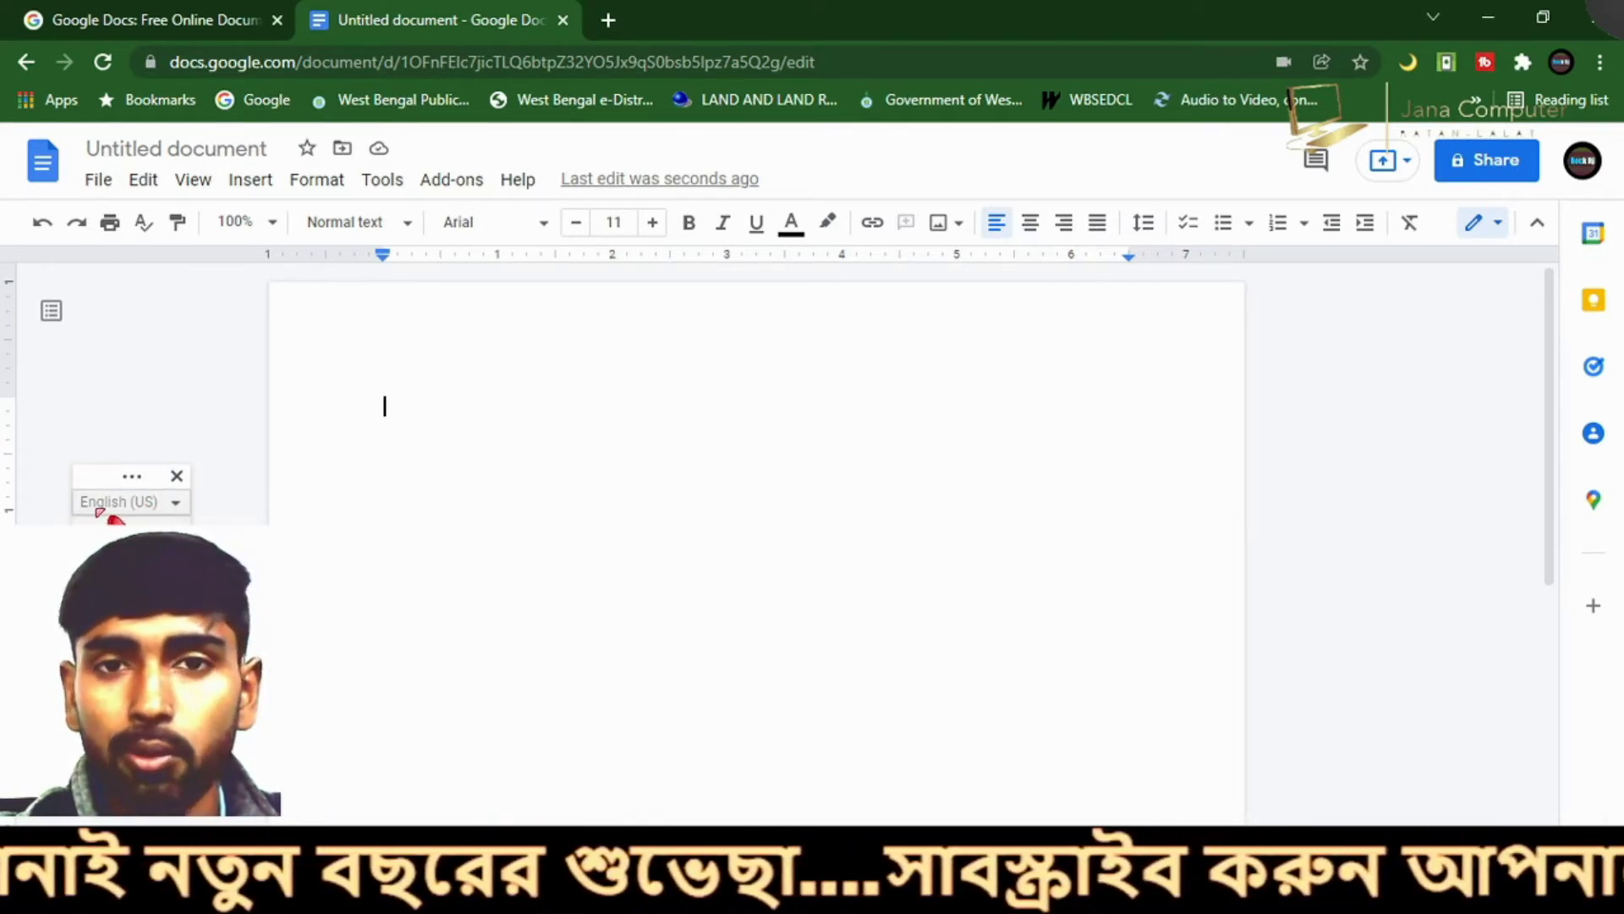
- Scroll the voice typing language list and choose বাংলা (ভারত)
click(174, 503)
scroll(236, 660, down, 1)
scroll(237, 660, down, 1)
scroll(236, 660, down, 1)
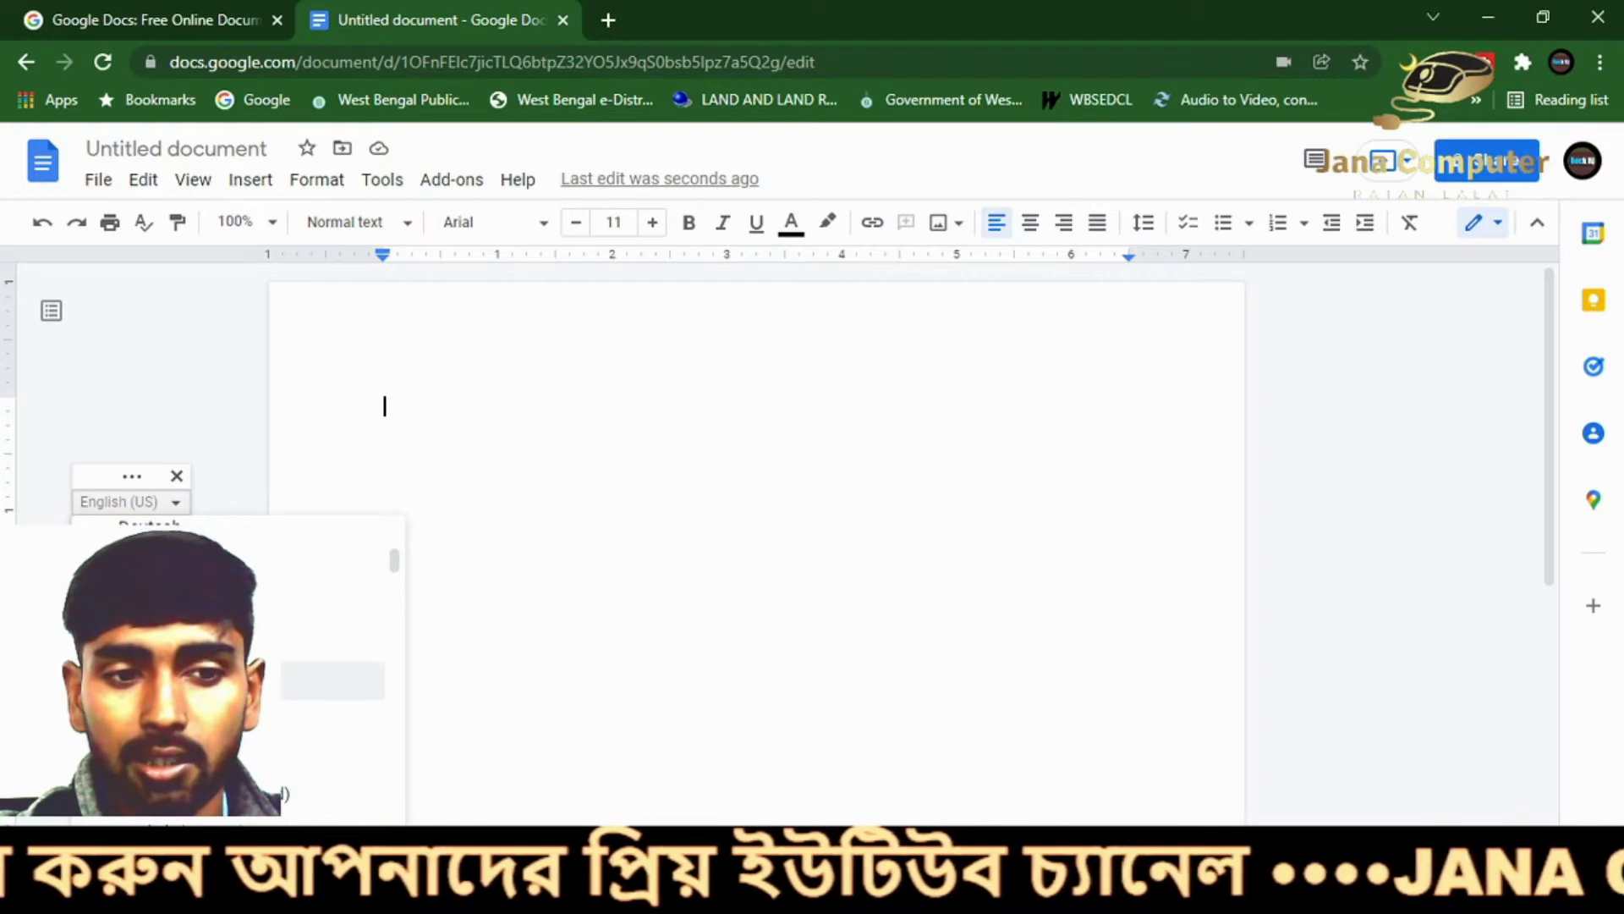
scroll(237, 660, down, 1)
scroll(236, 660, down, 1)
scroll(237, 659, down, 1)
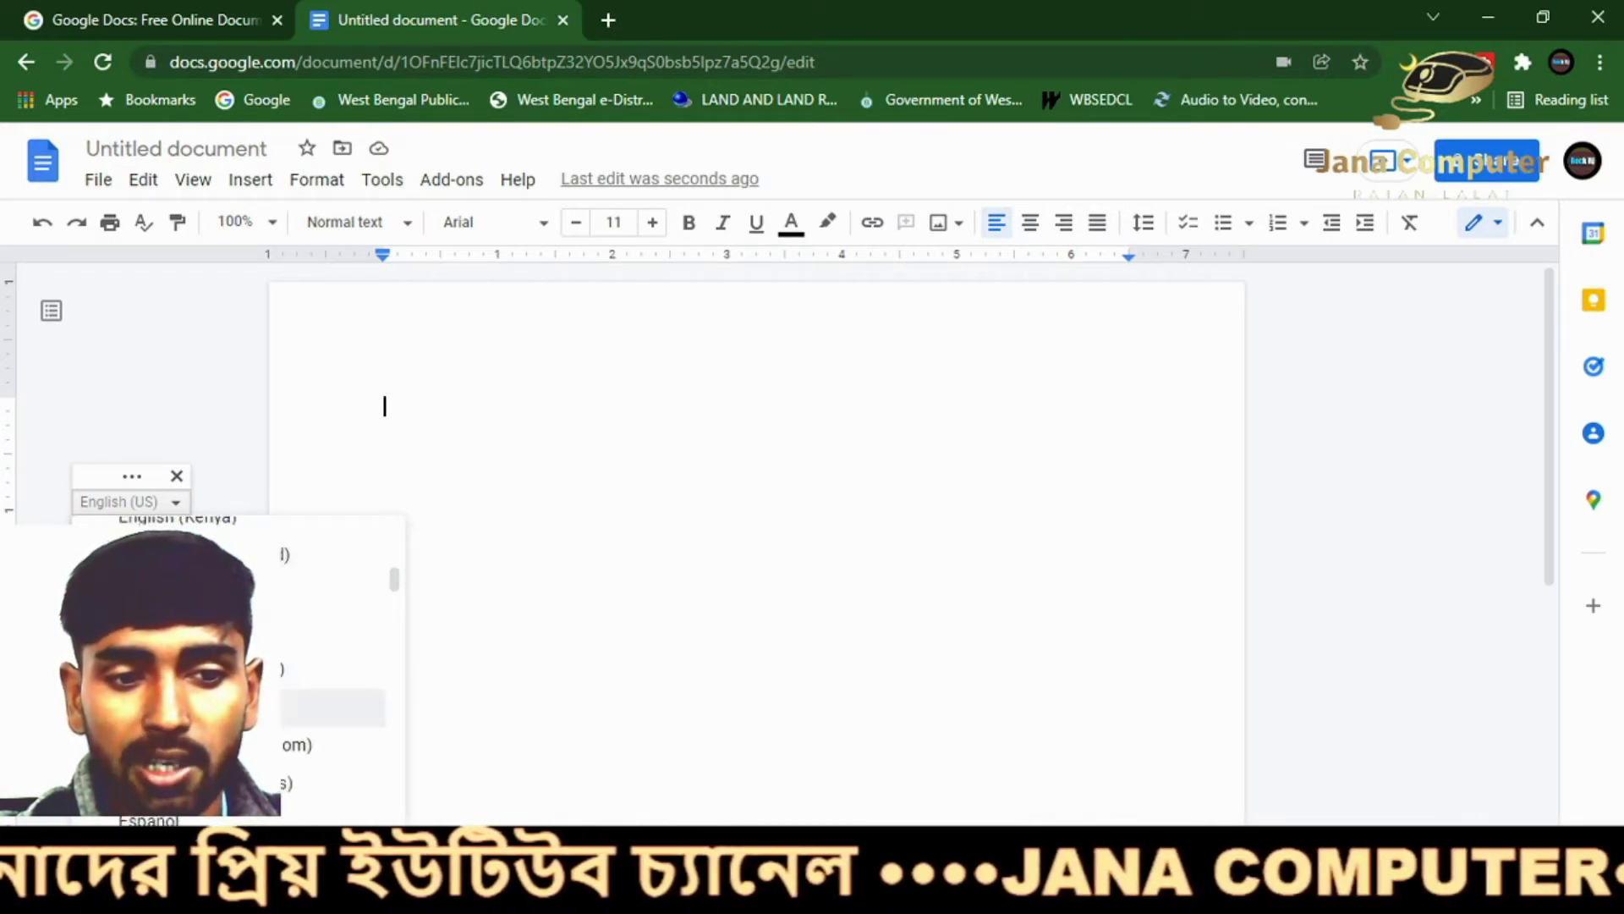
scroll(237, 660, down, 1)
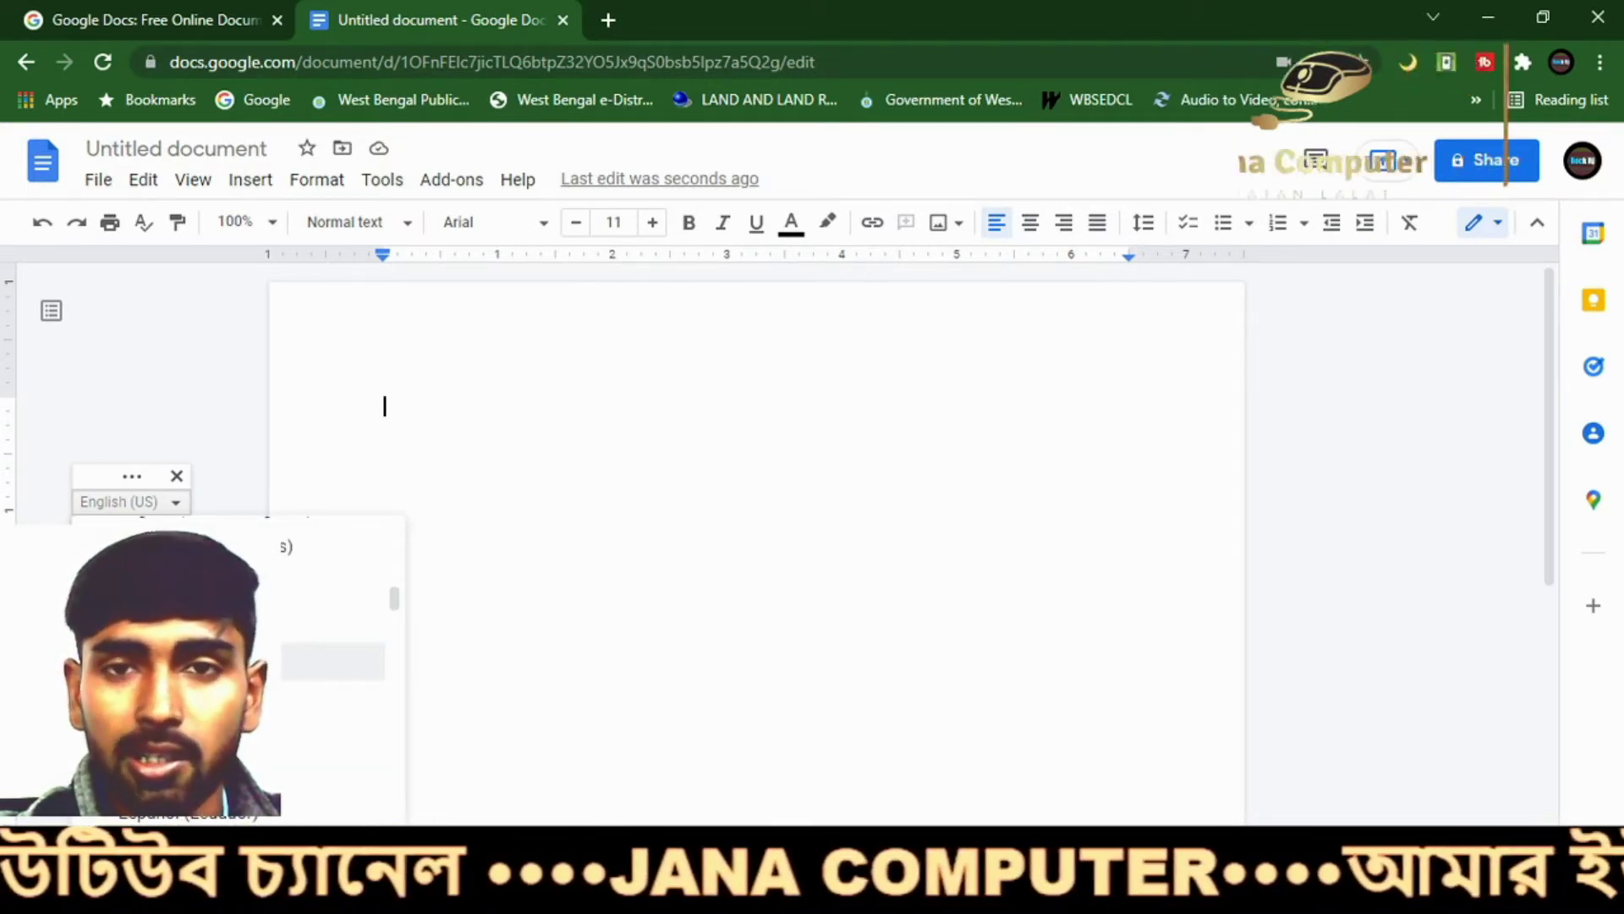
scroll(237, 660, down, 1)
scroll(237, 659, down, 1)
scroll(237, 660, down, 1)
scroll(236, 660, down, 1)
scroll(237, 660, down, 1)
scroll(237, 660, down, 1)
scroll(237, 660, down, 2)
scroll(237, 660, down, 2)
scroll(237, 660, down, 2)
scroll(237, 660, down, 1)
scroll(237, 660, down, 2)
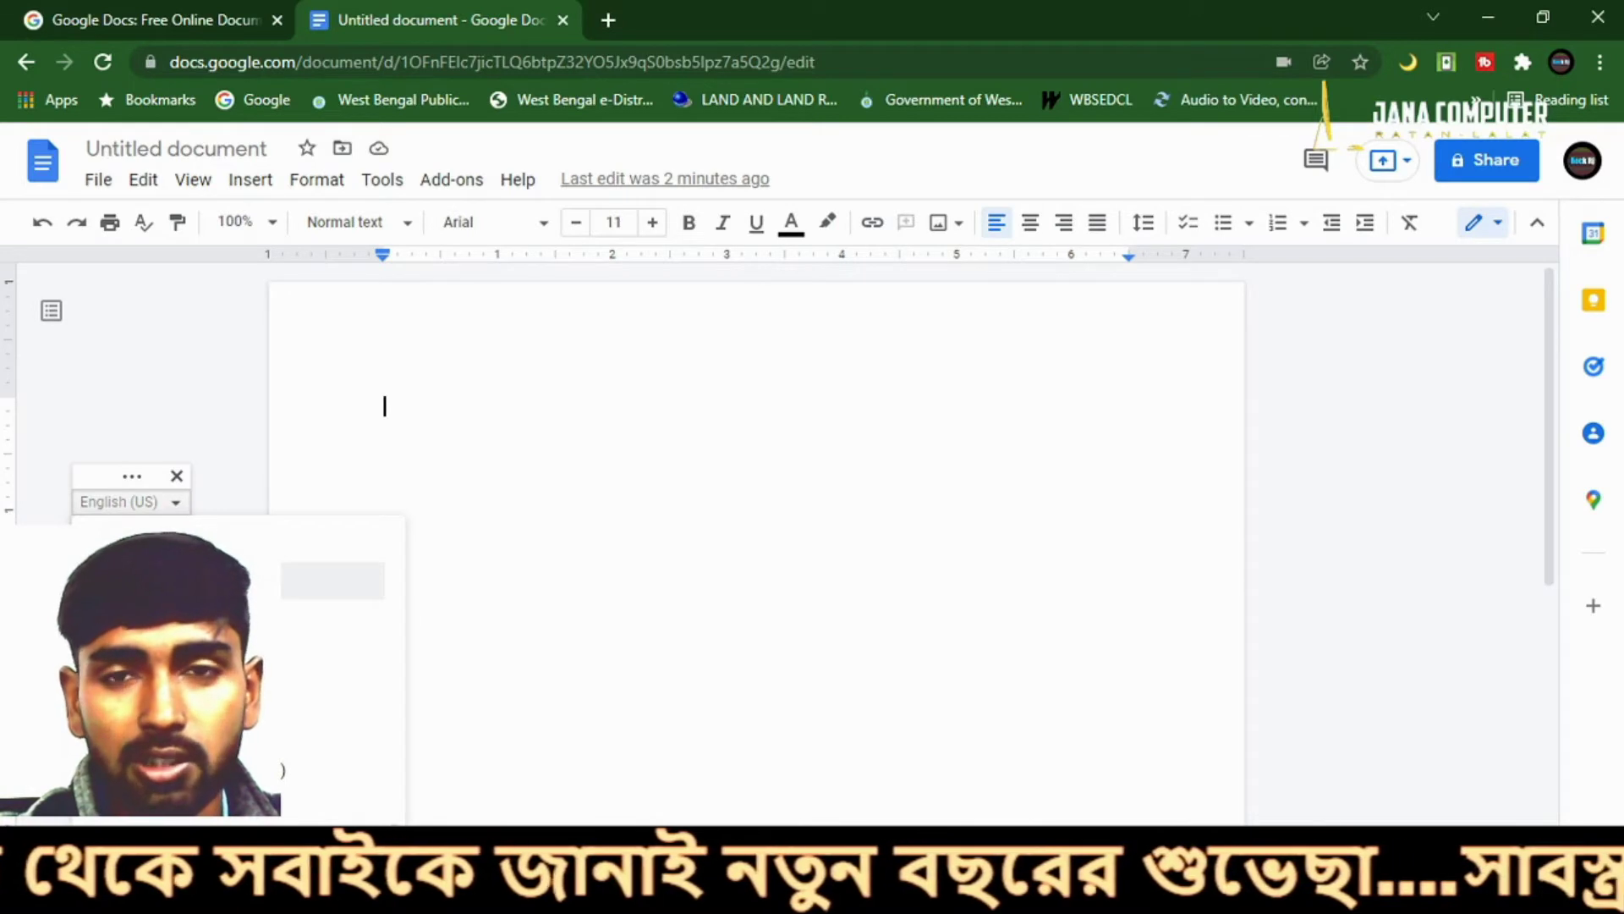
click(332, 580)
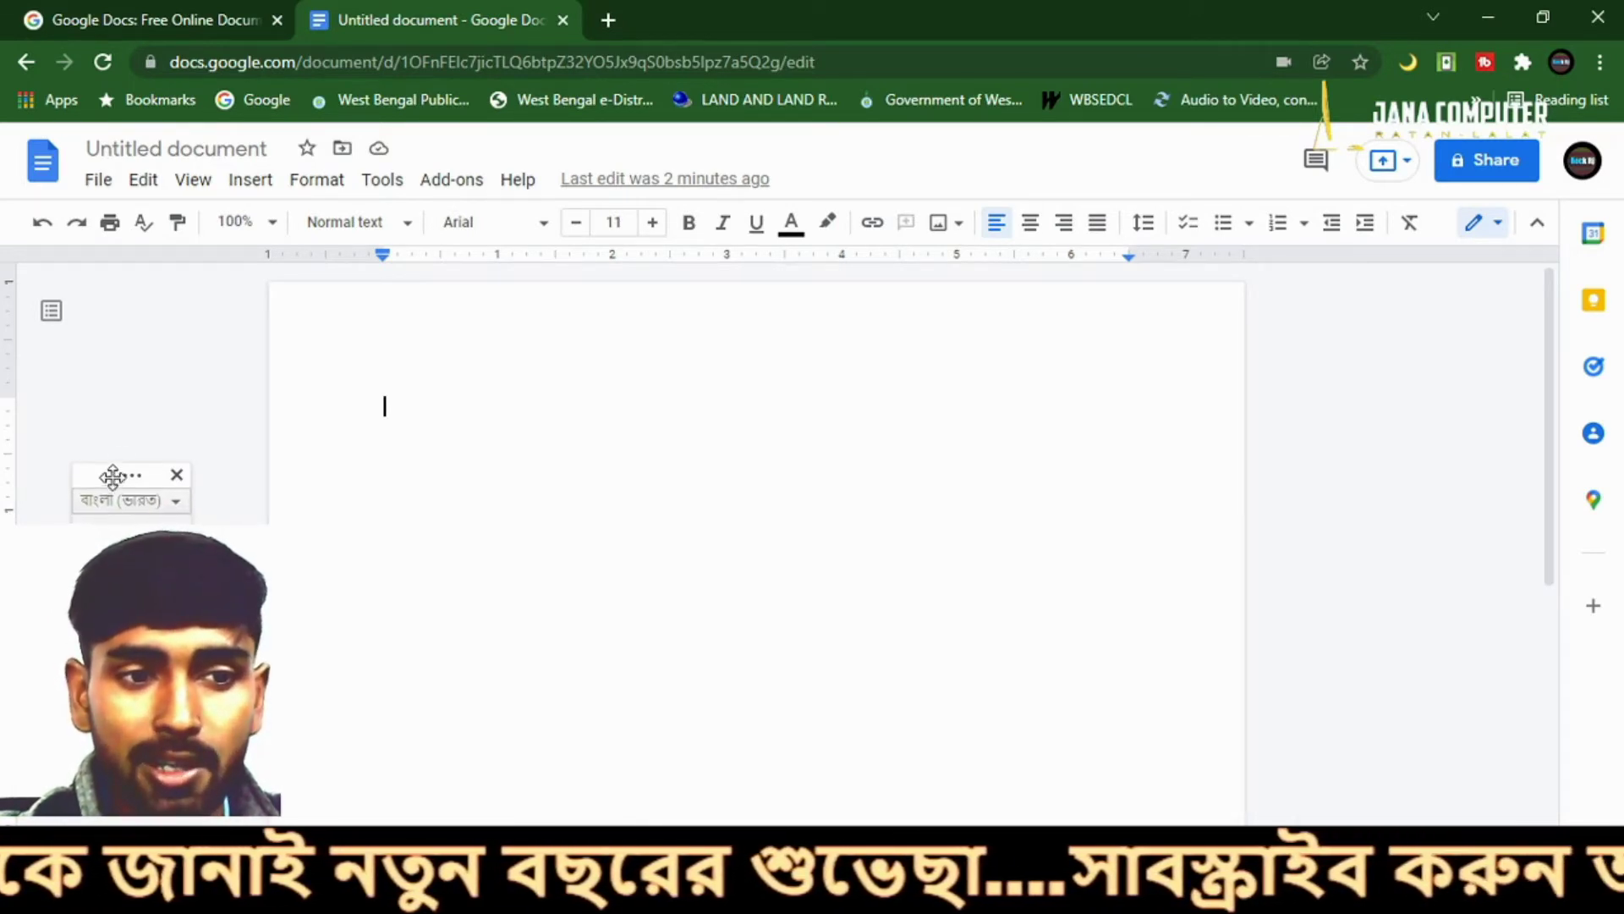
- Drag the voice typing panel up so its microphone button is in view
drag(109, 480, 148, 403)
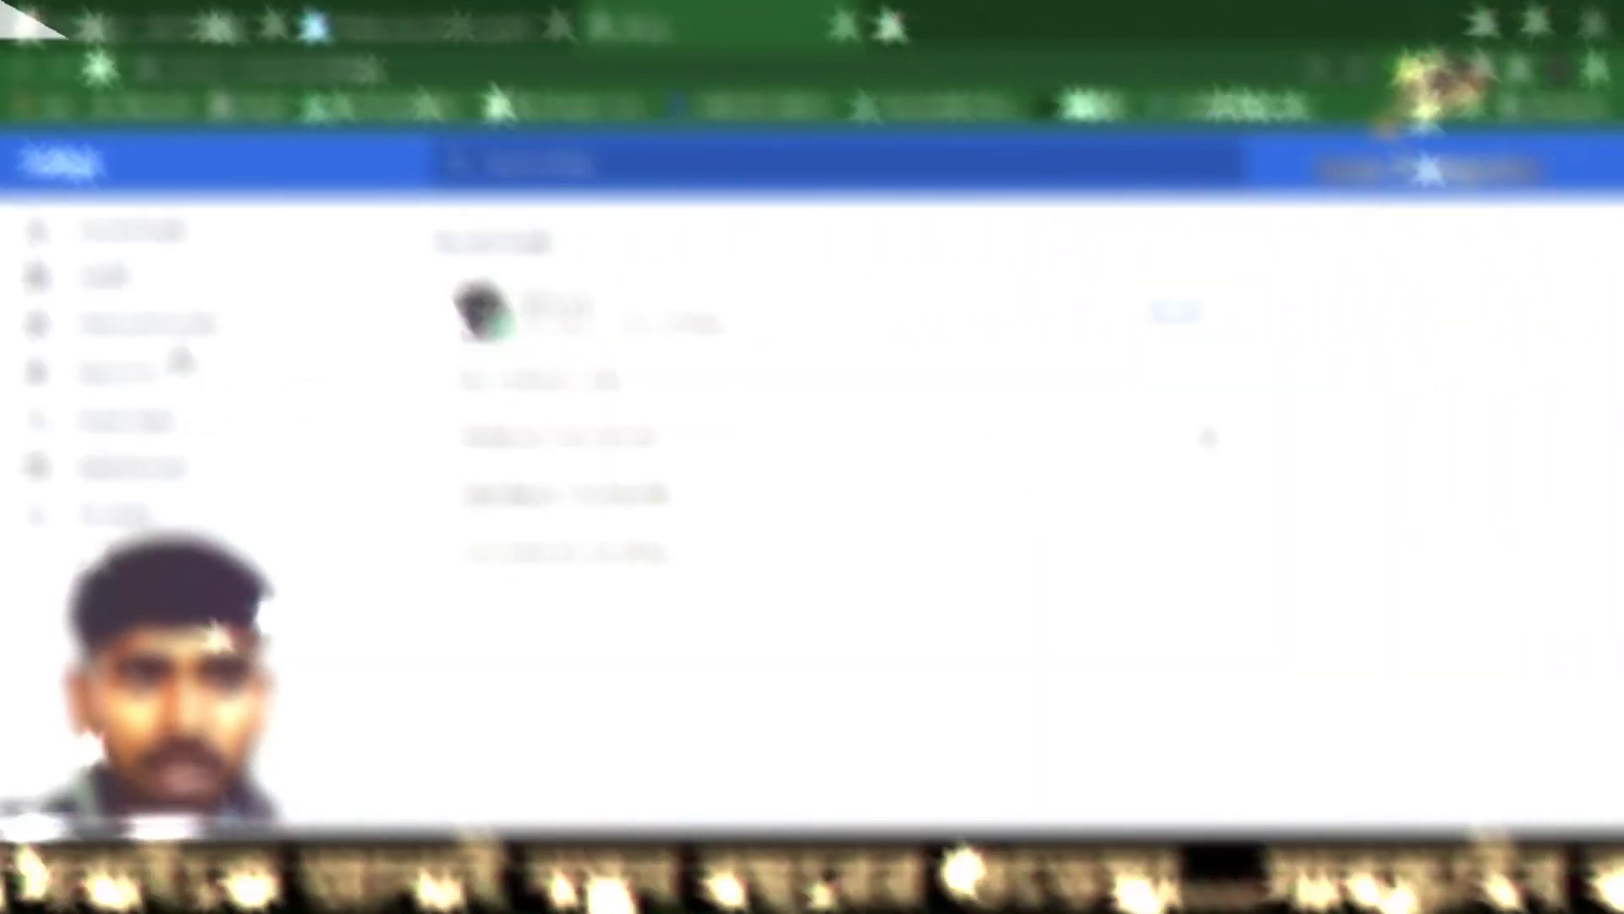
- Navigate Chrome Settings through Privacy and security and Site settings to Microphone
click(175, 328)
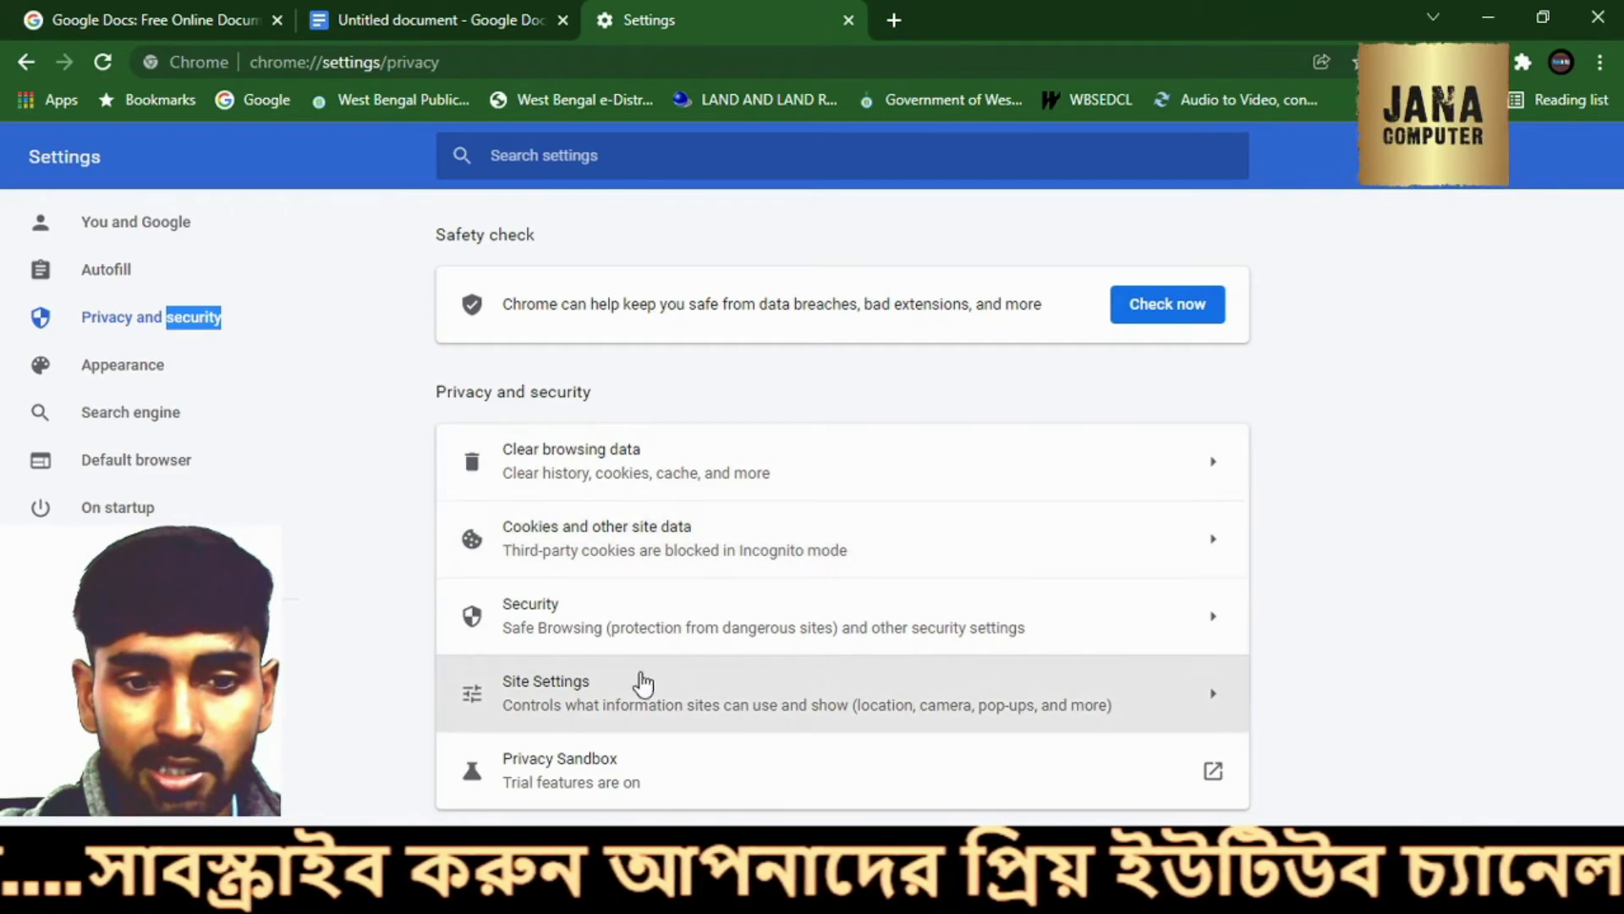
click(606, 699)
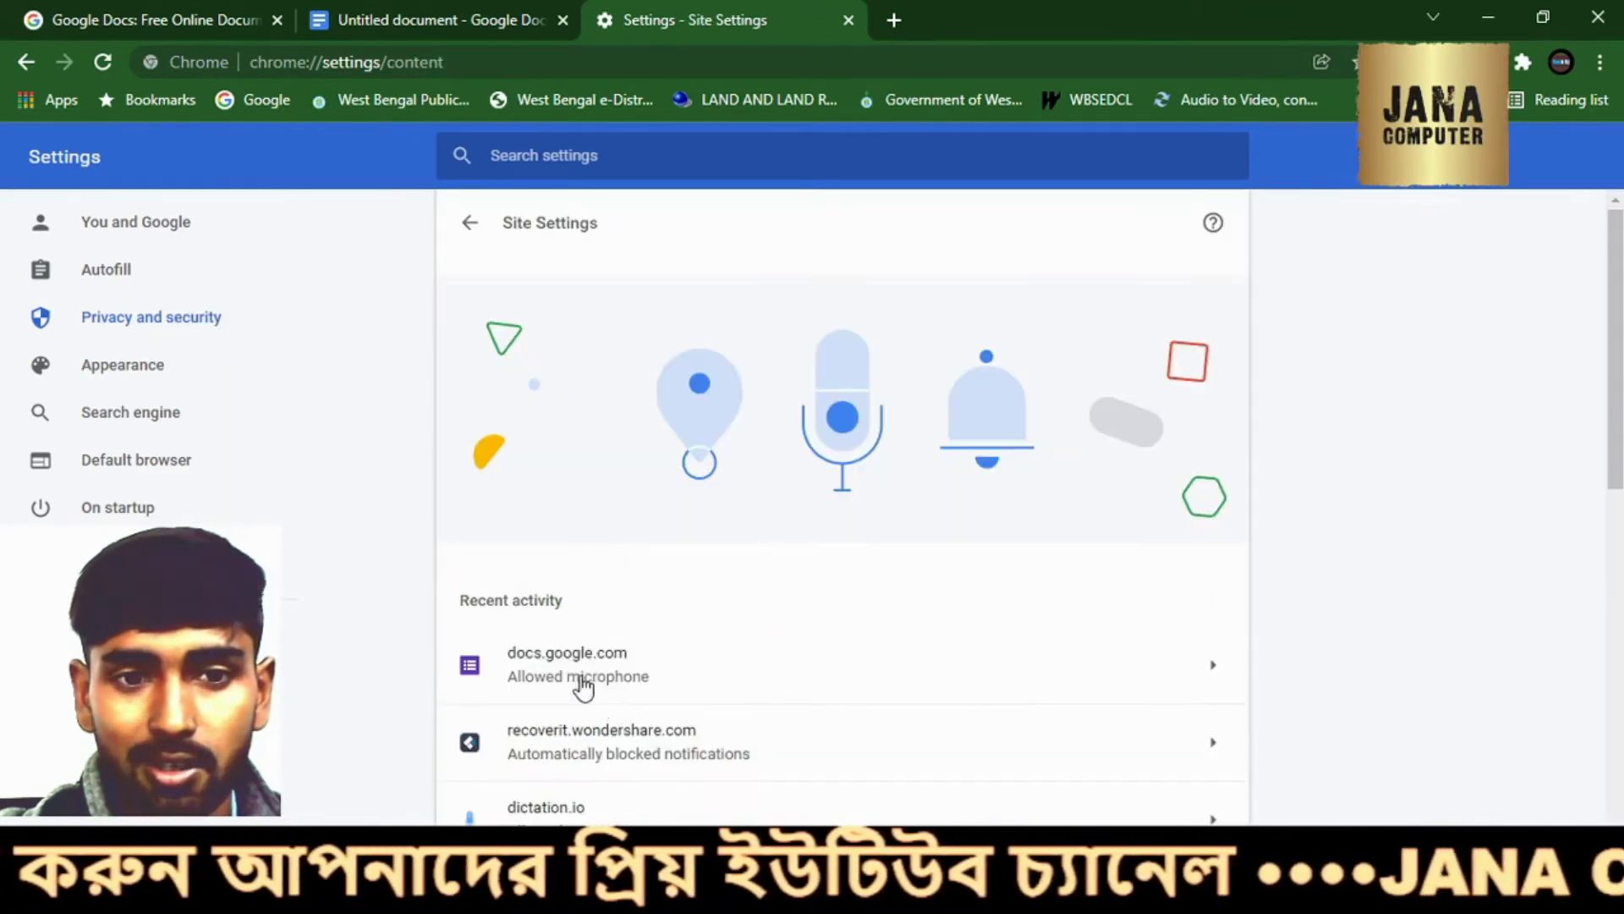
scroll(681, 606, down, 3)
scroll(758, 464, up, 3)
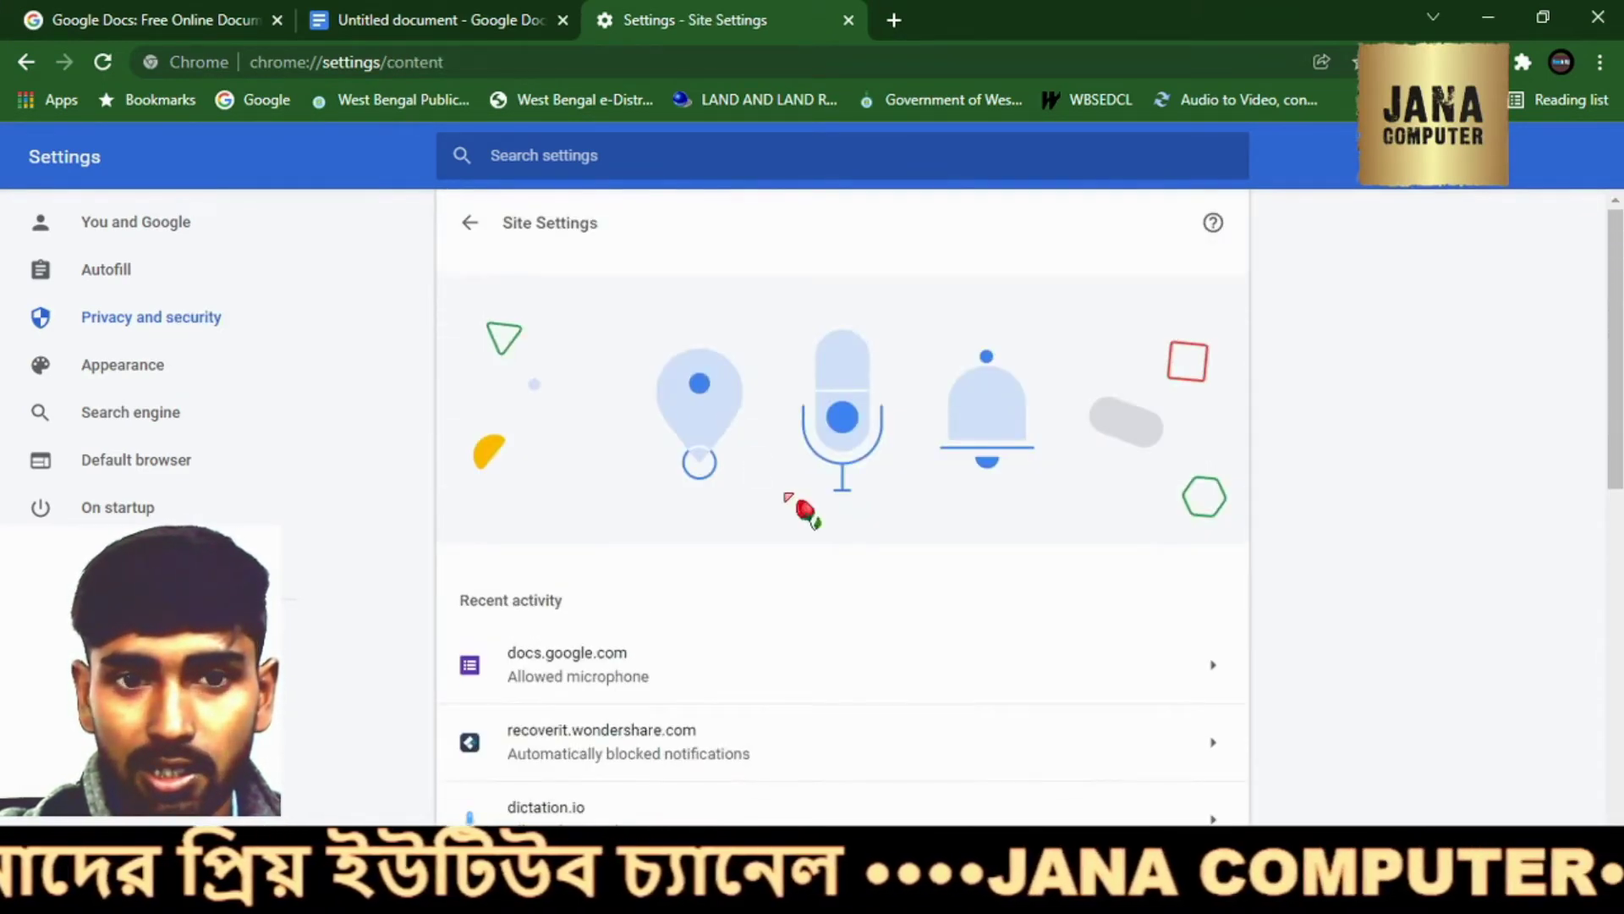
scroll(671, 617, down, 3)
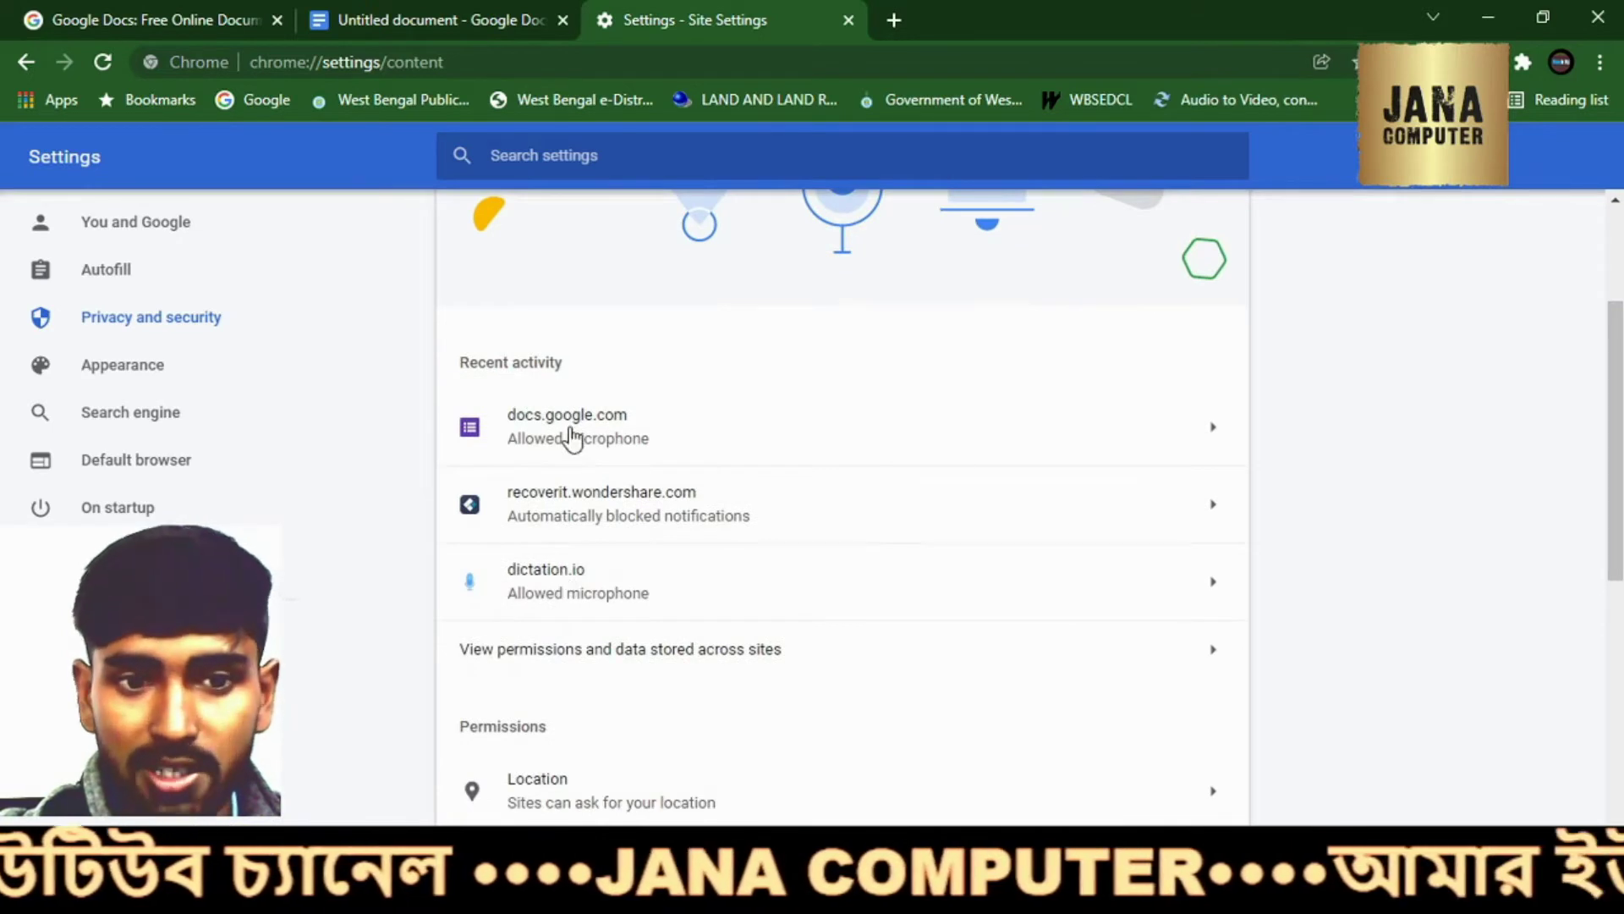
scroll(573, 375, down, 2)
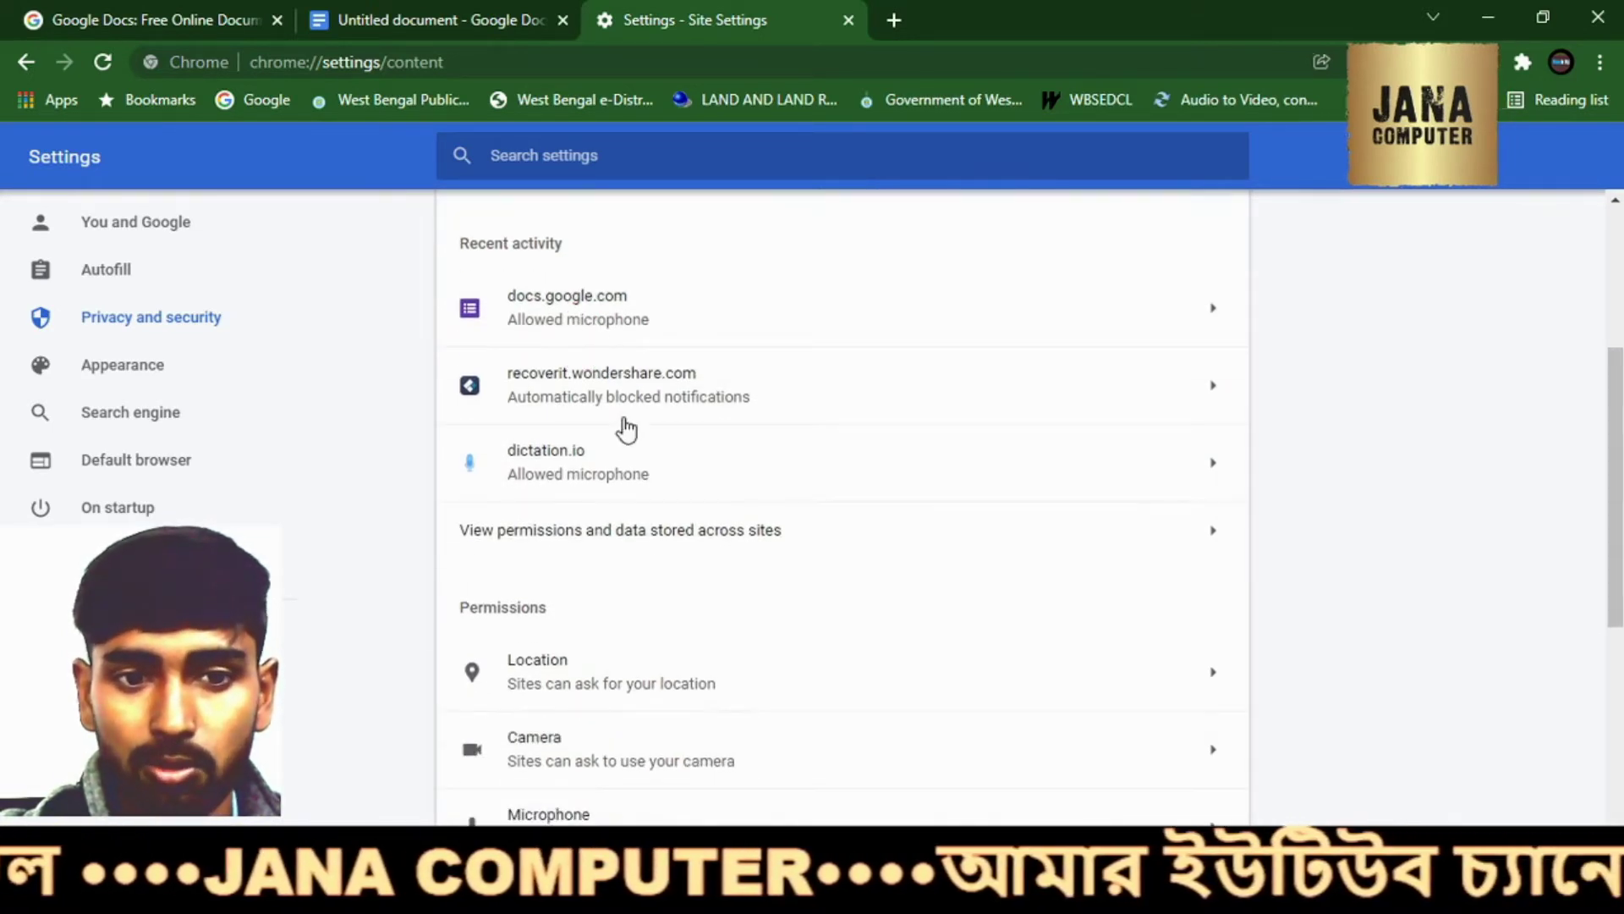
scroll(624, 457, down, 3)
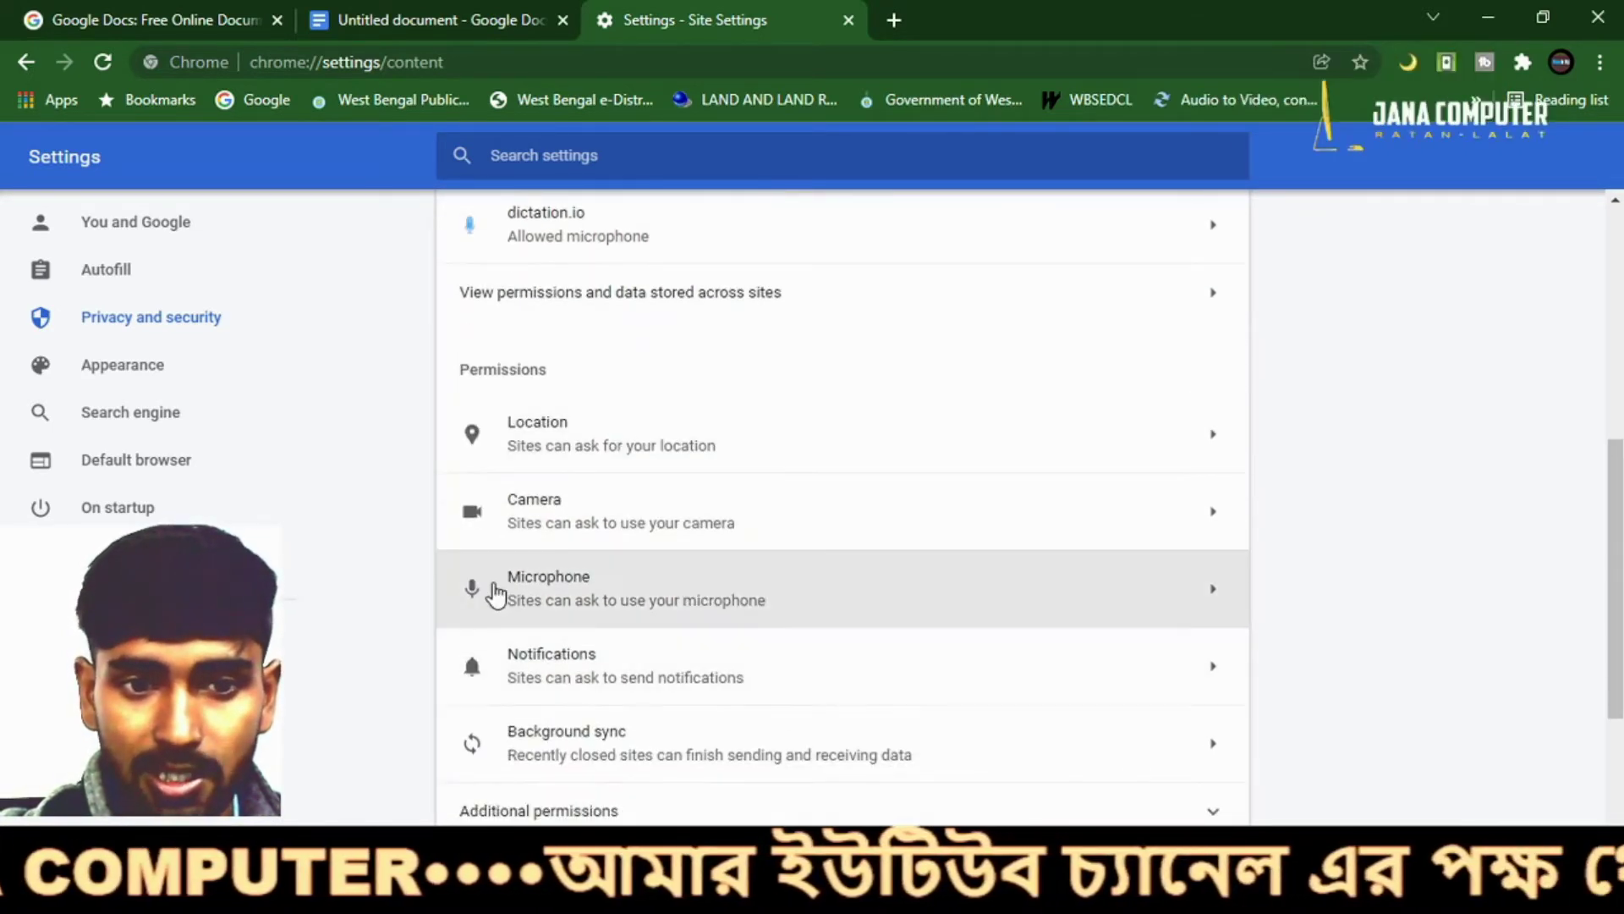
scroll(687, 604, down, 2)
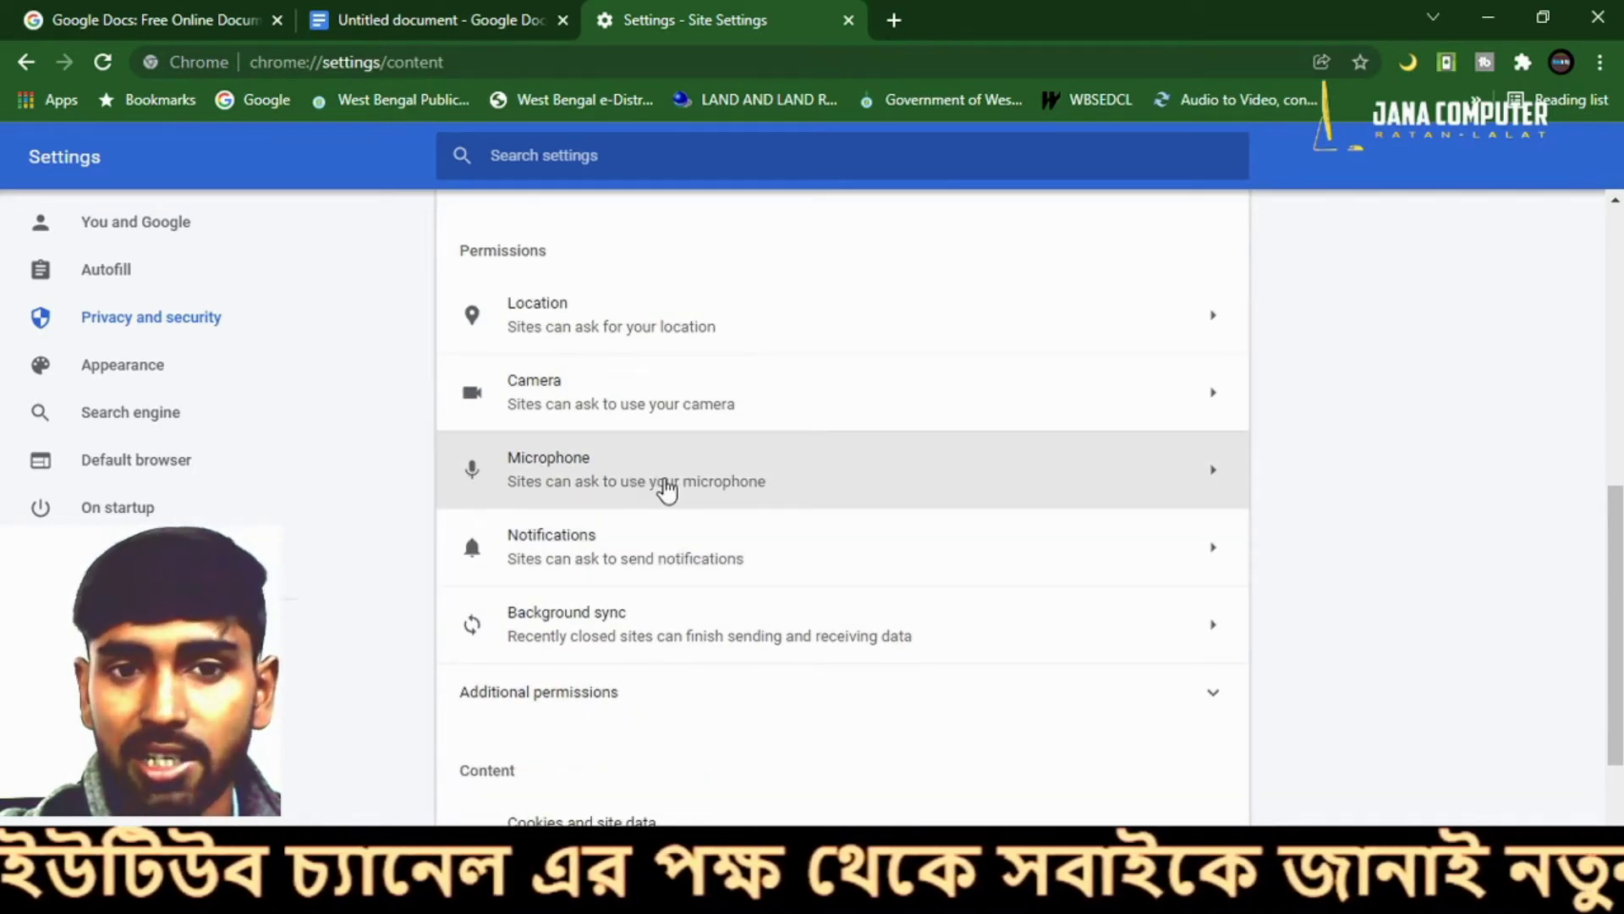
click(802, 483)
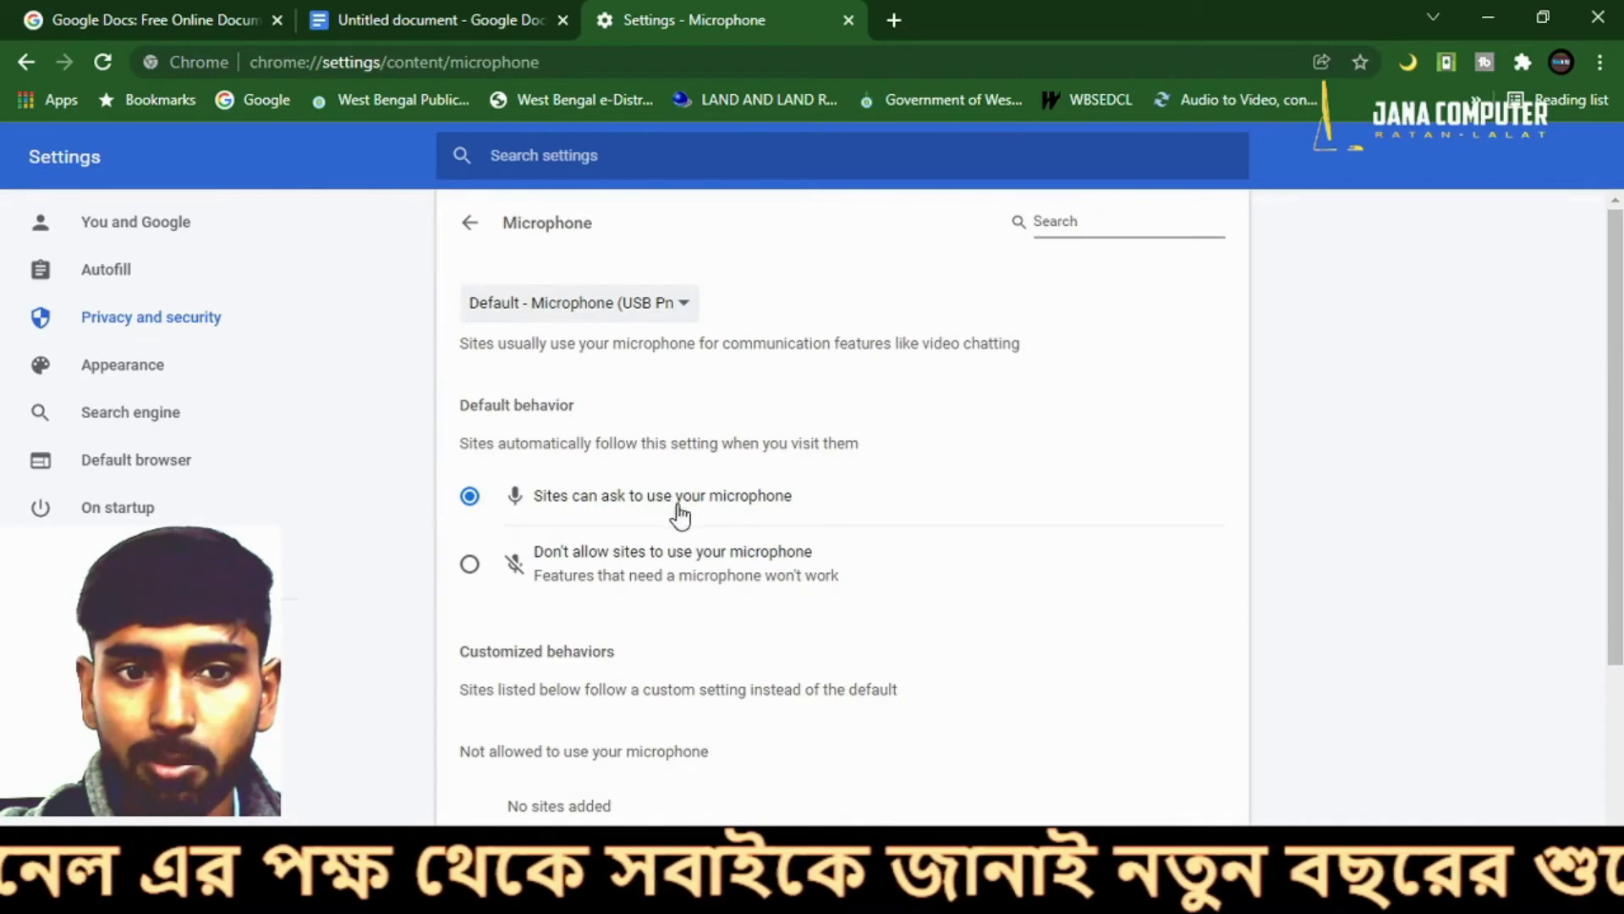
- Search the microphone site list for 'docs' and open docs.google.com's permissions
scroll(726, 529, down, 2)
scroll(725, 530, down, 2)
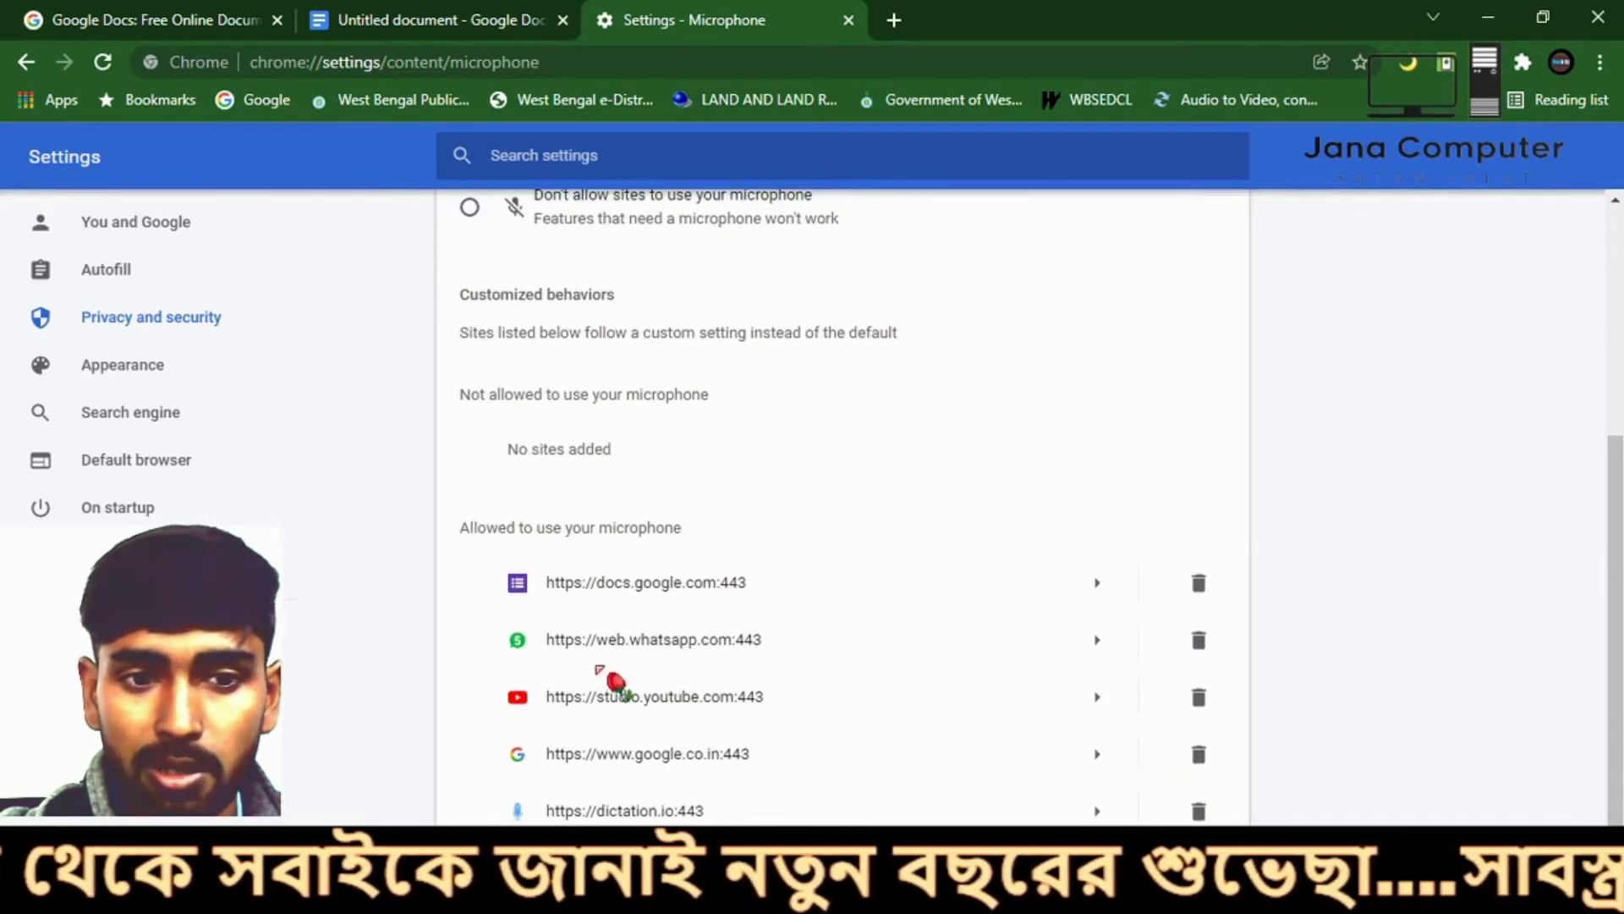
scroll(729, 688, up, 4)
scroll(750, 672, down, 3)
scroll(677, 719, down, 2)
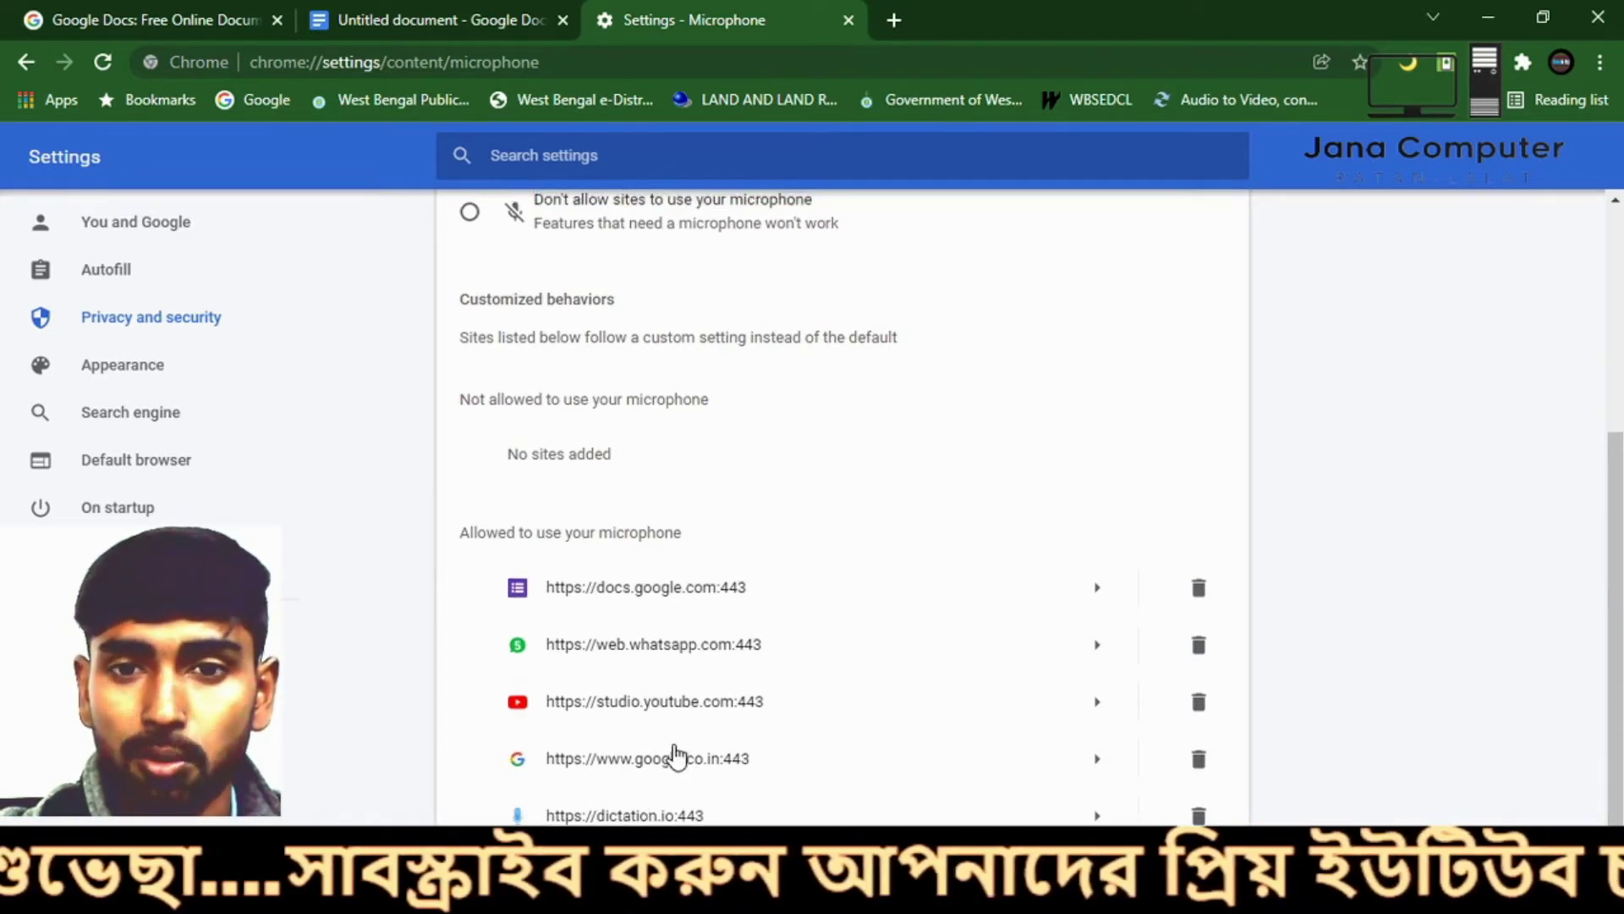
scroll(677, 753, up, 4)
click(1070, 222)
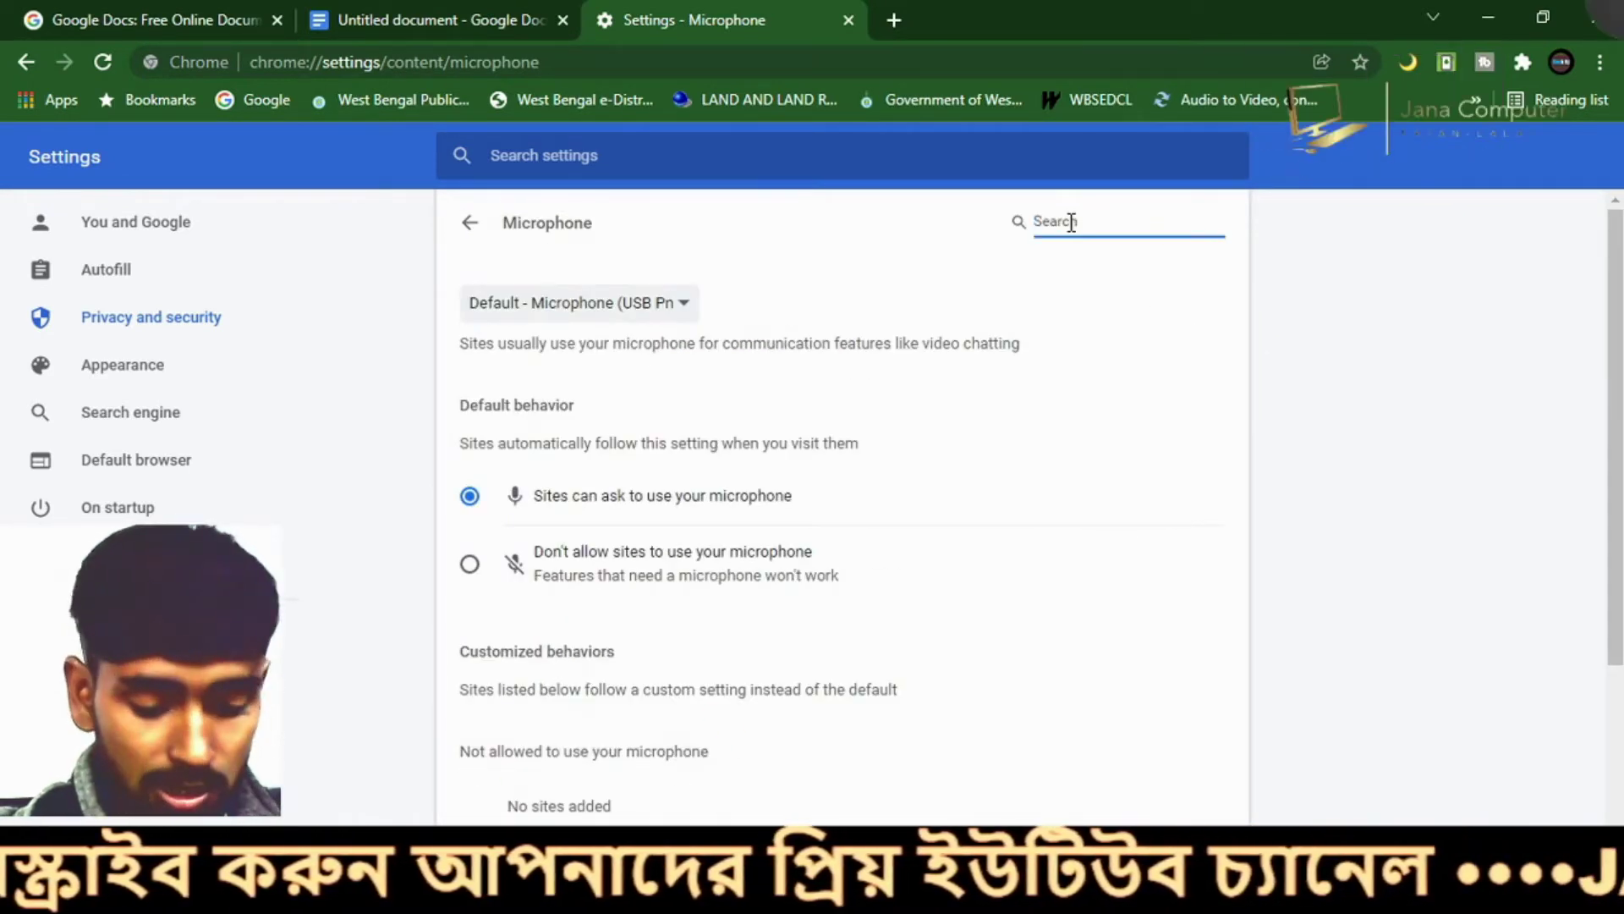
text(docs)
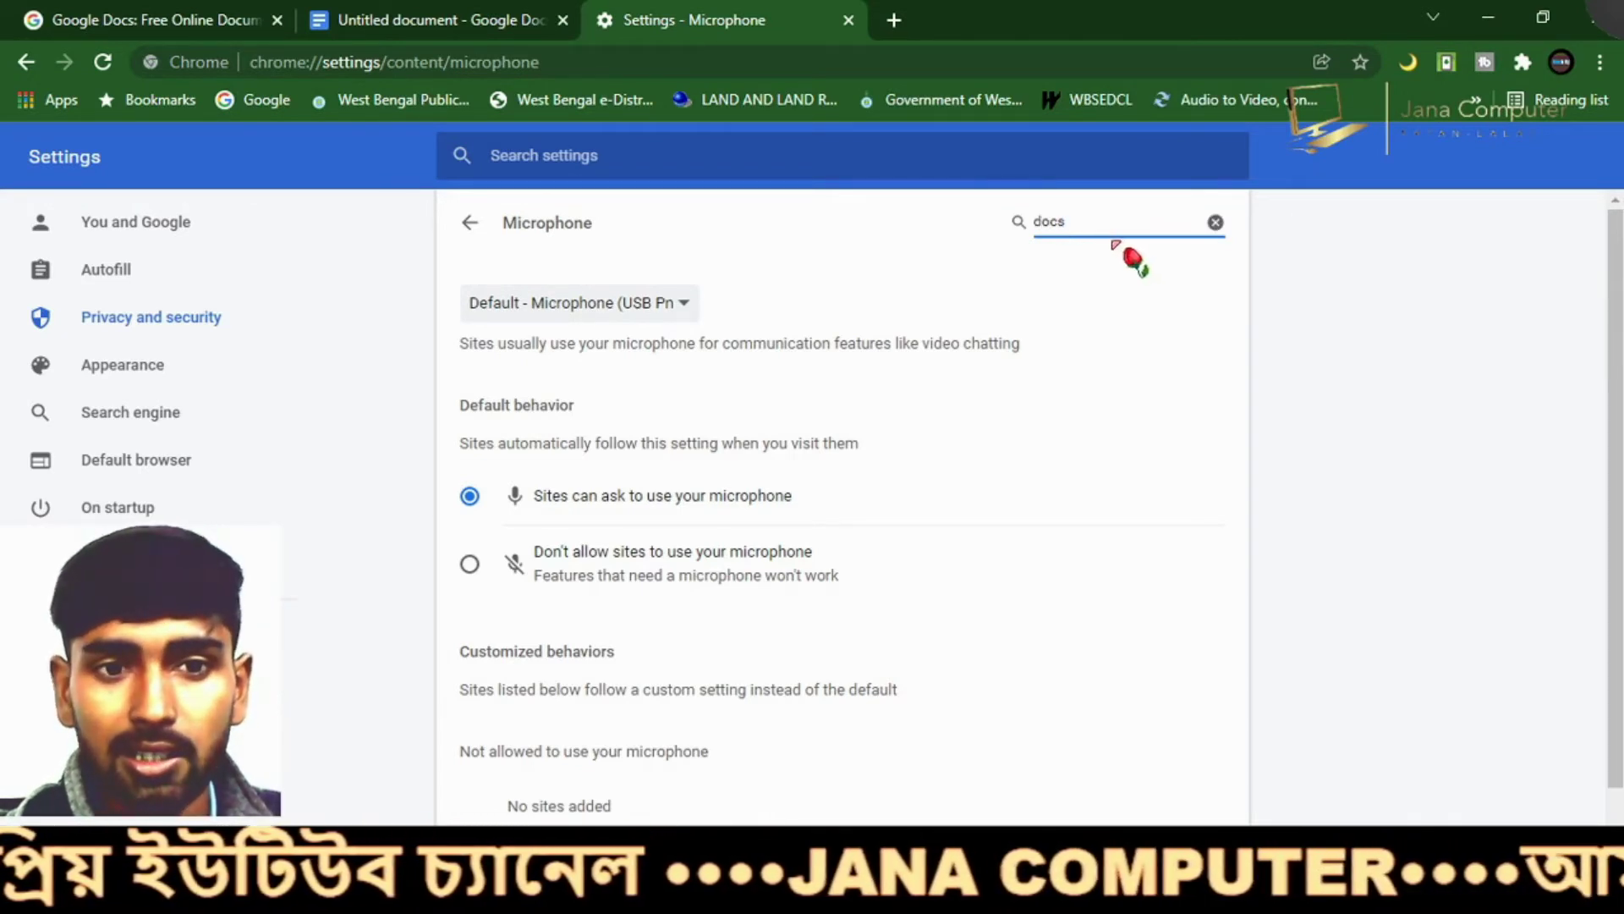
scroll(1075, 347, down, 2)
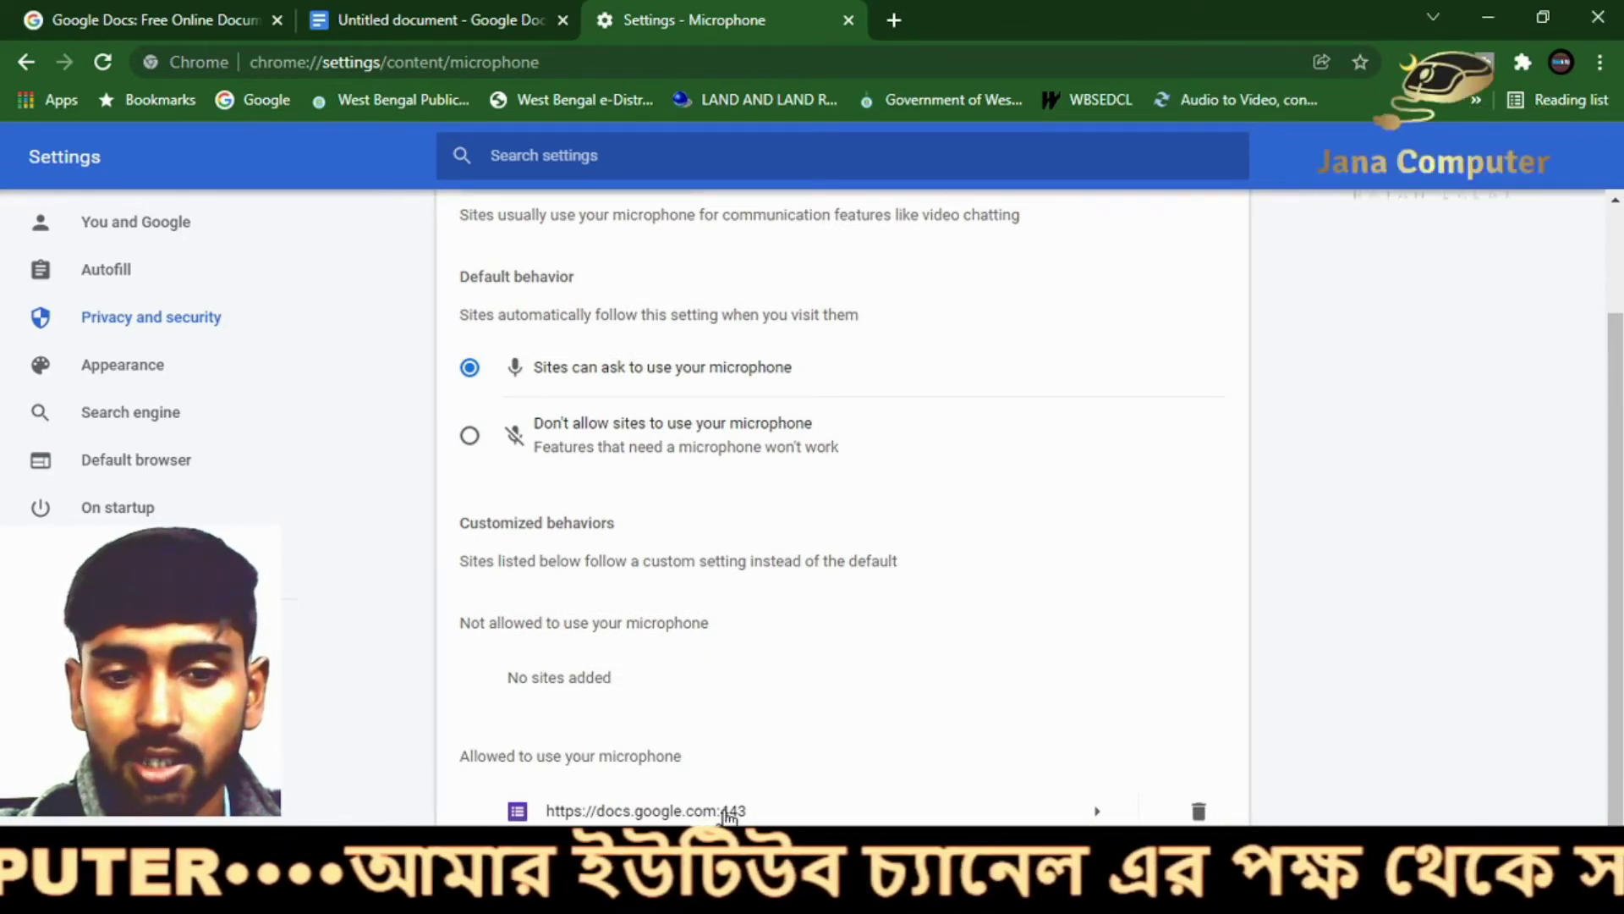
click(728, 812)
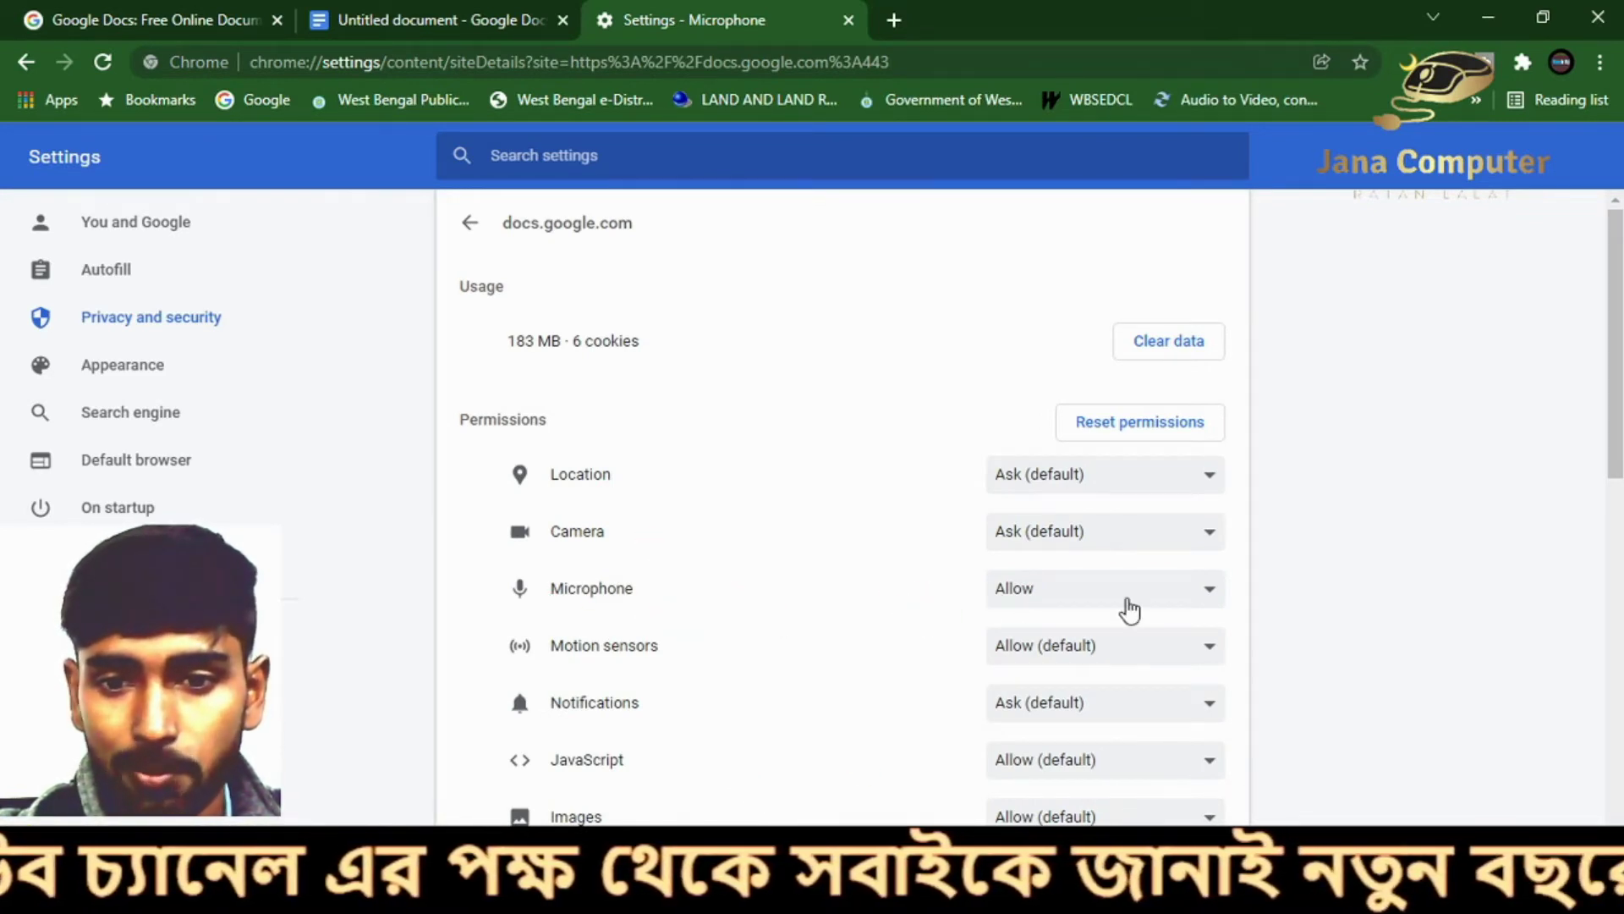
- Set docs.google.com's microphone permission to Allow and return to the Untitled document
click(1130, 608)
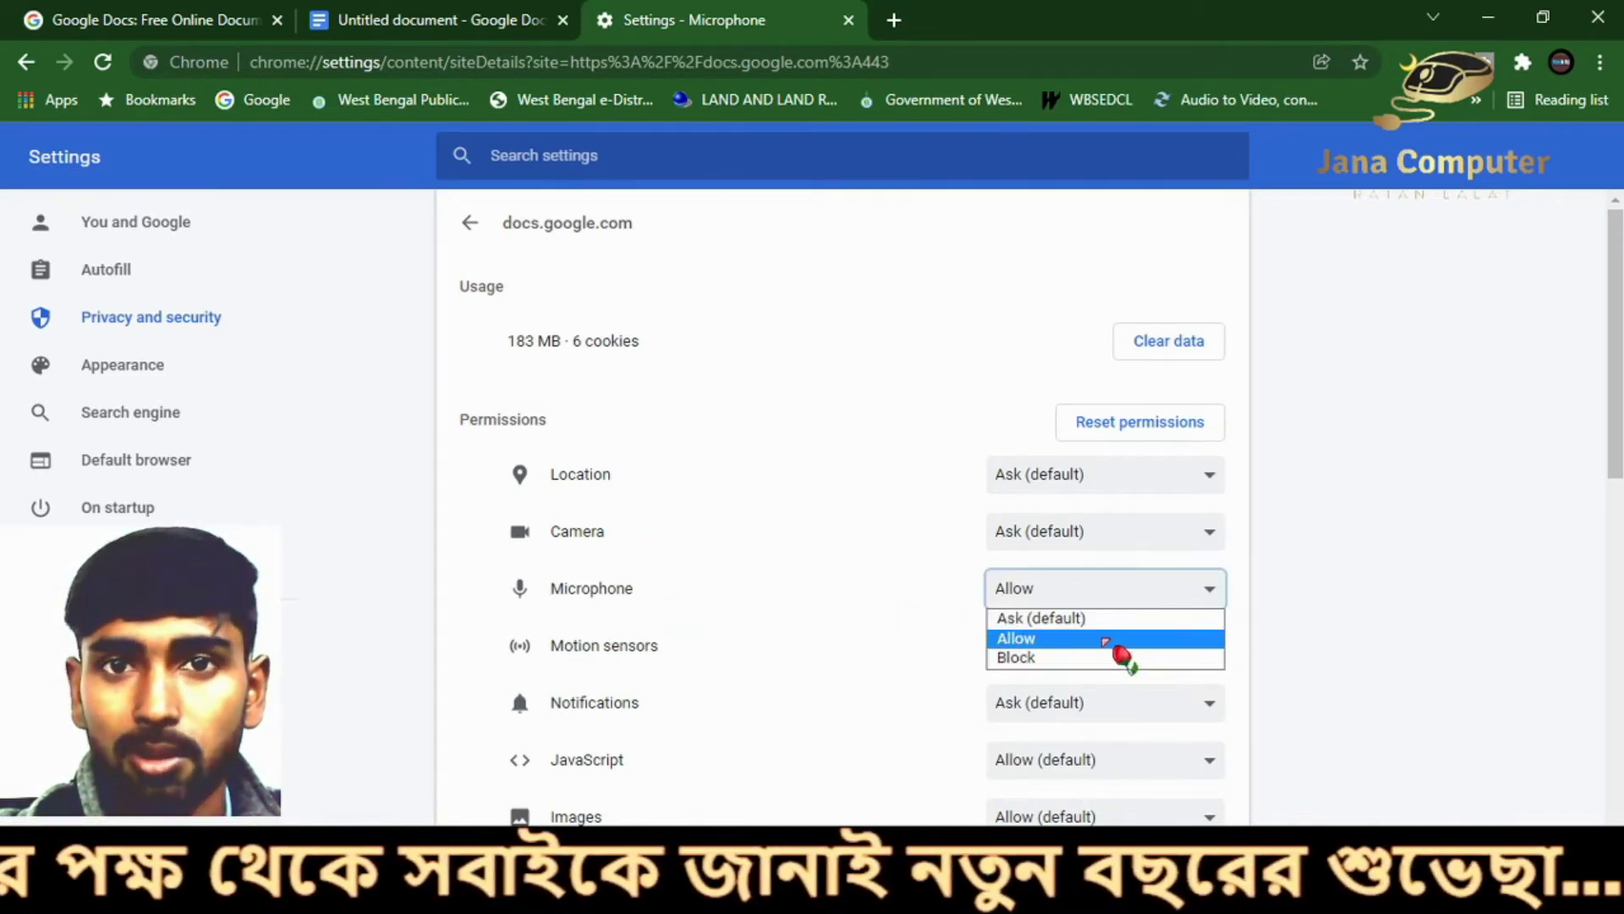
click(1303, 633)
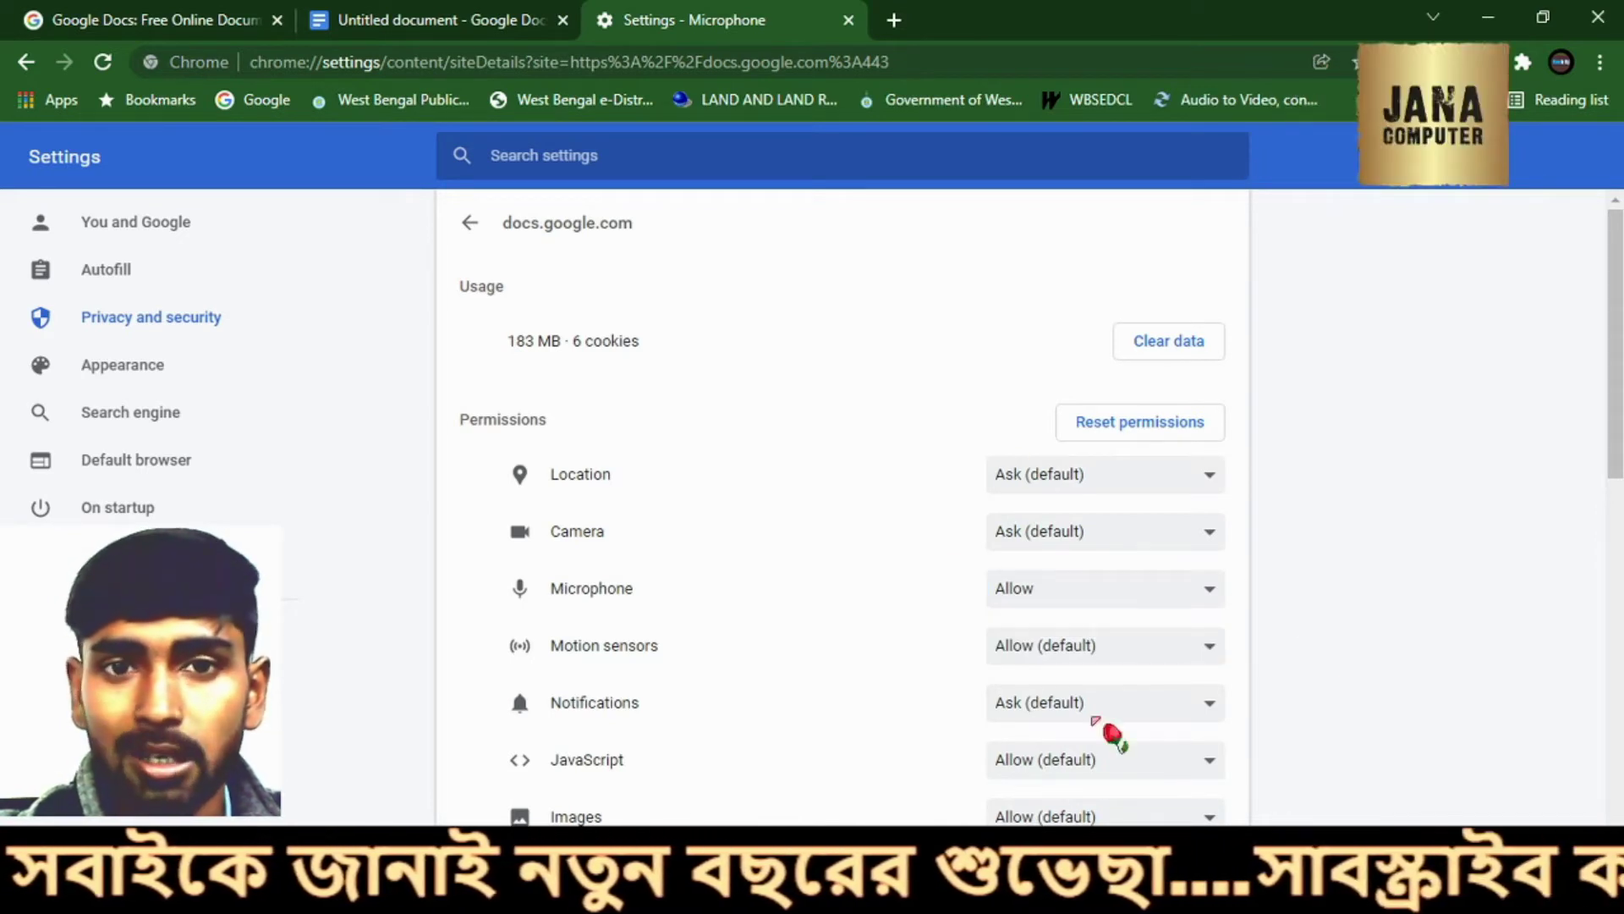
click(461, 26)
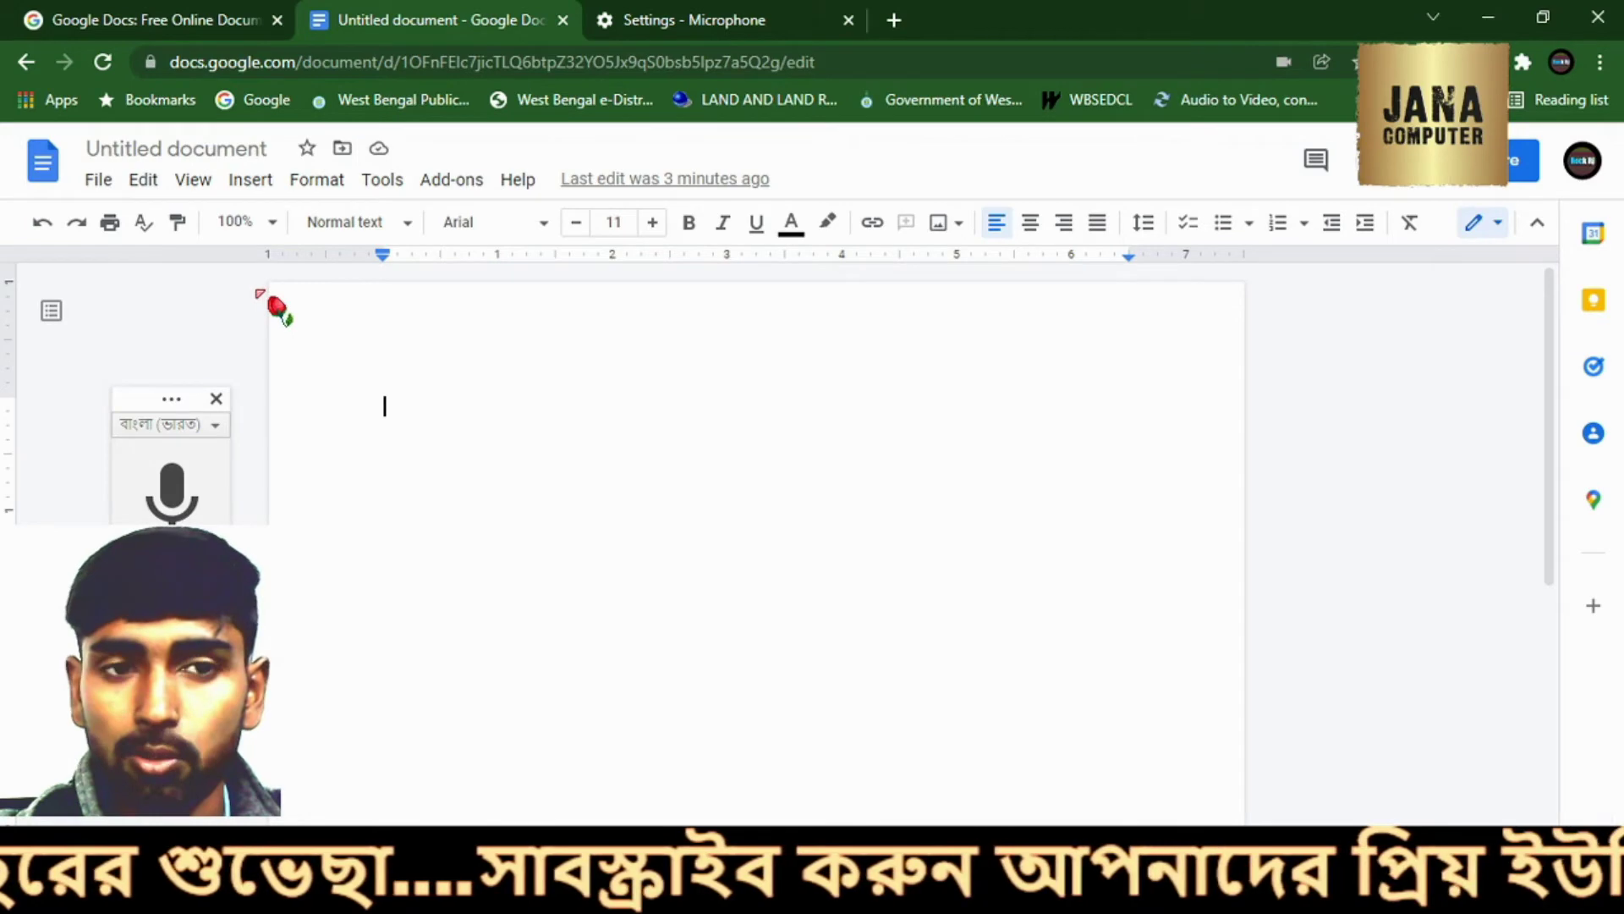
- Dictate two Bengali lines beginning 'হ্যালো বন্ধুরা কেমন আছো তোমরা' using the voice typing microphone
click(857, 17)
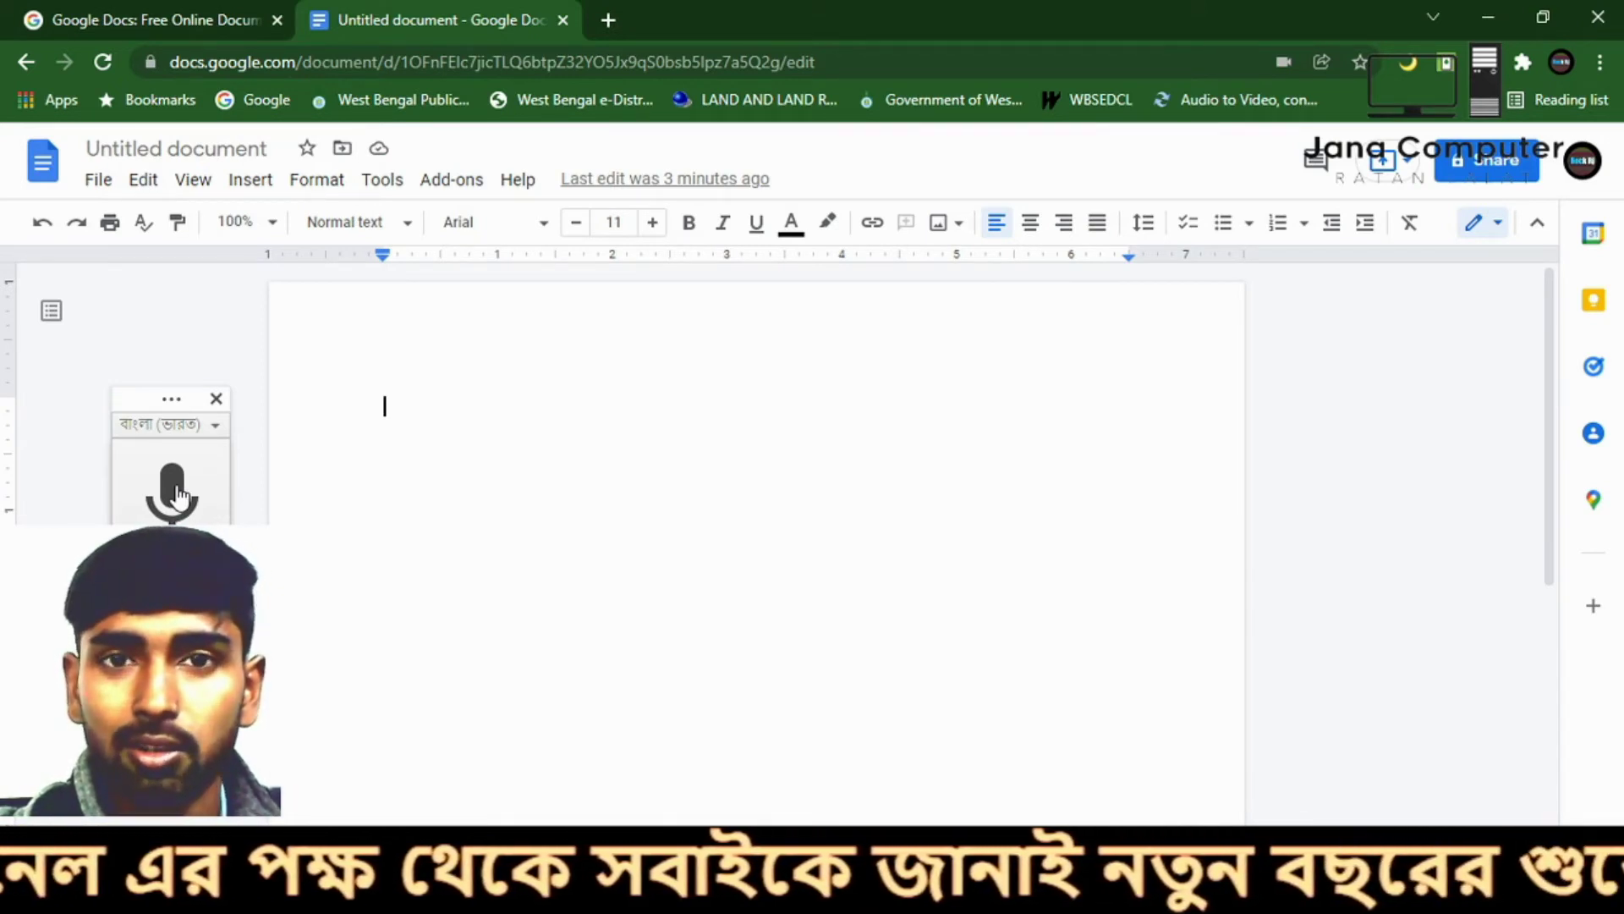
click(173, 491)
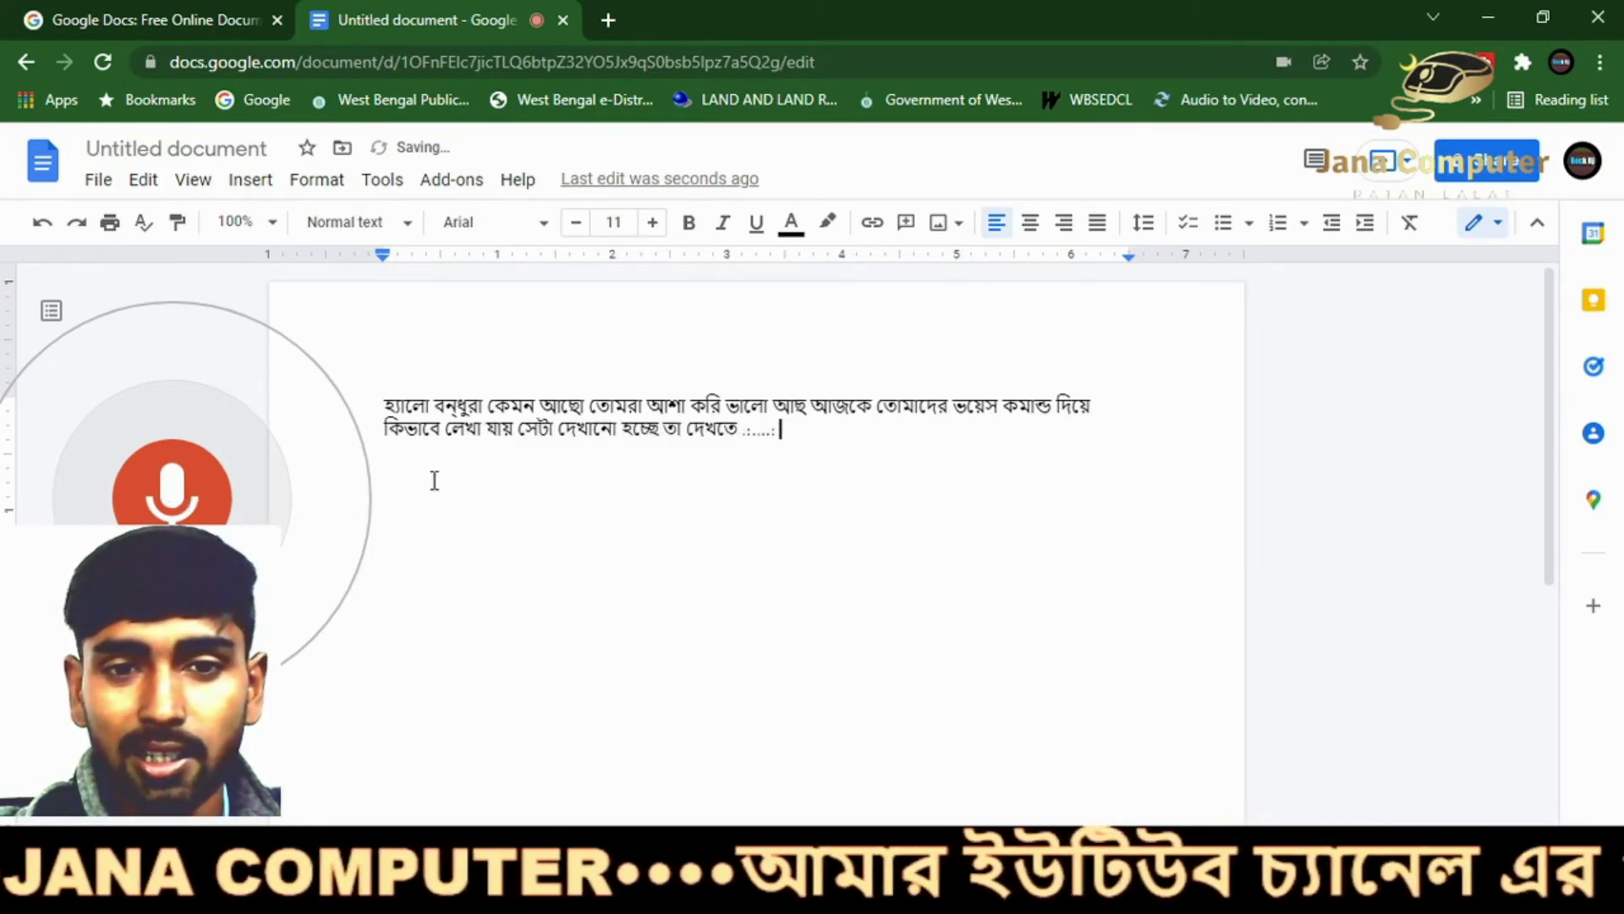
click(165, 511)
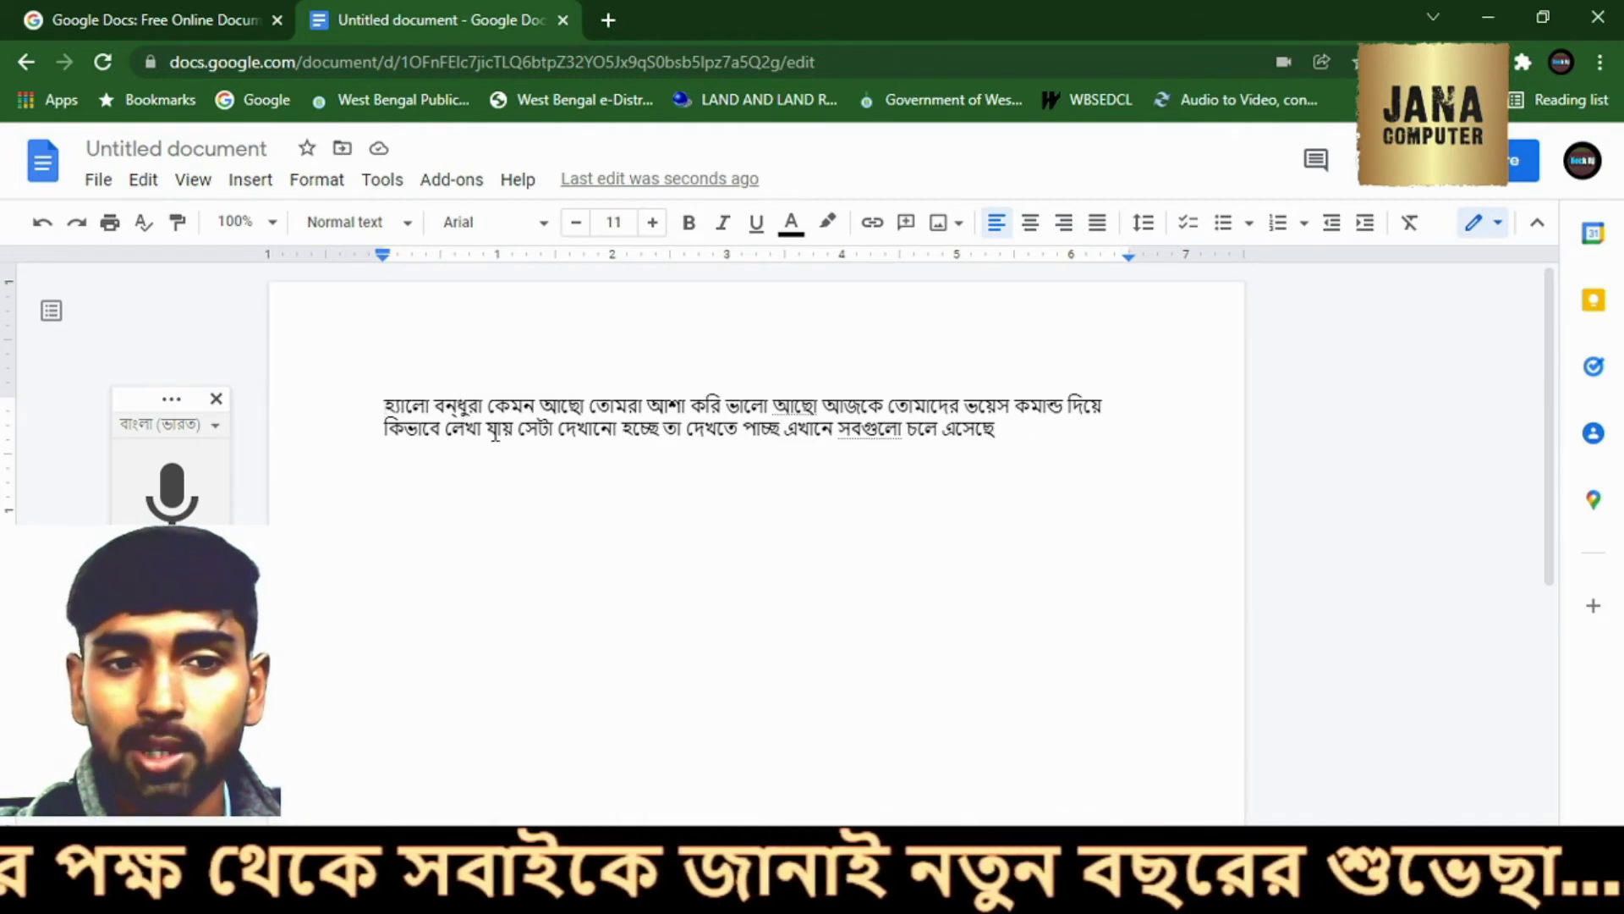
- Delete the word বন্ধুরা from the first Bengali line
drag(485, 404, 441, 406)
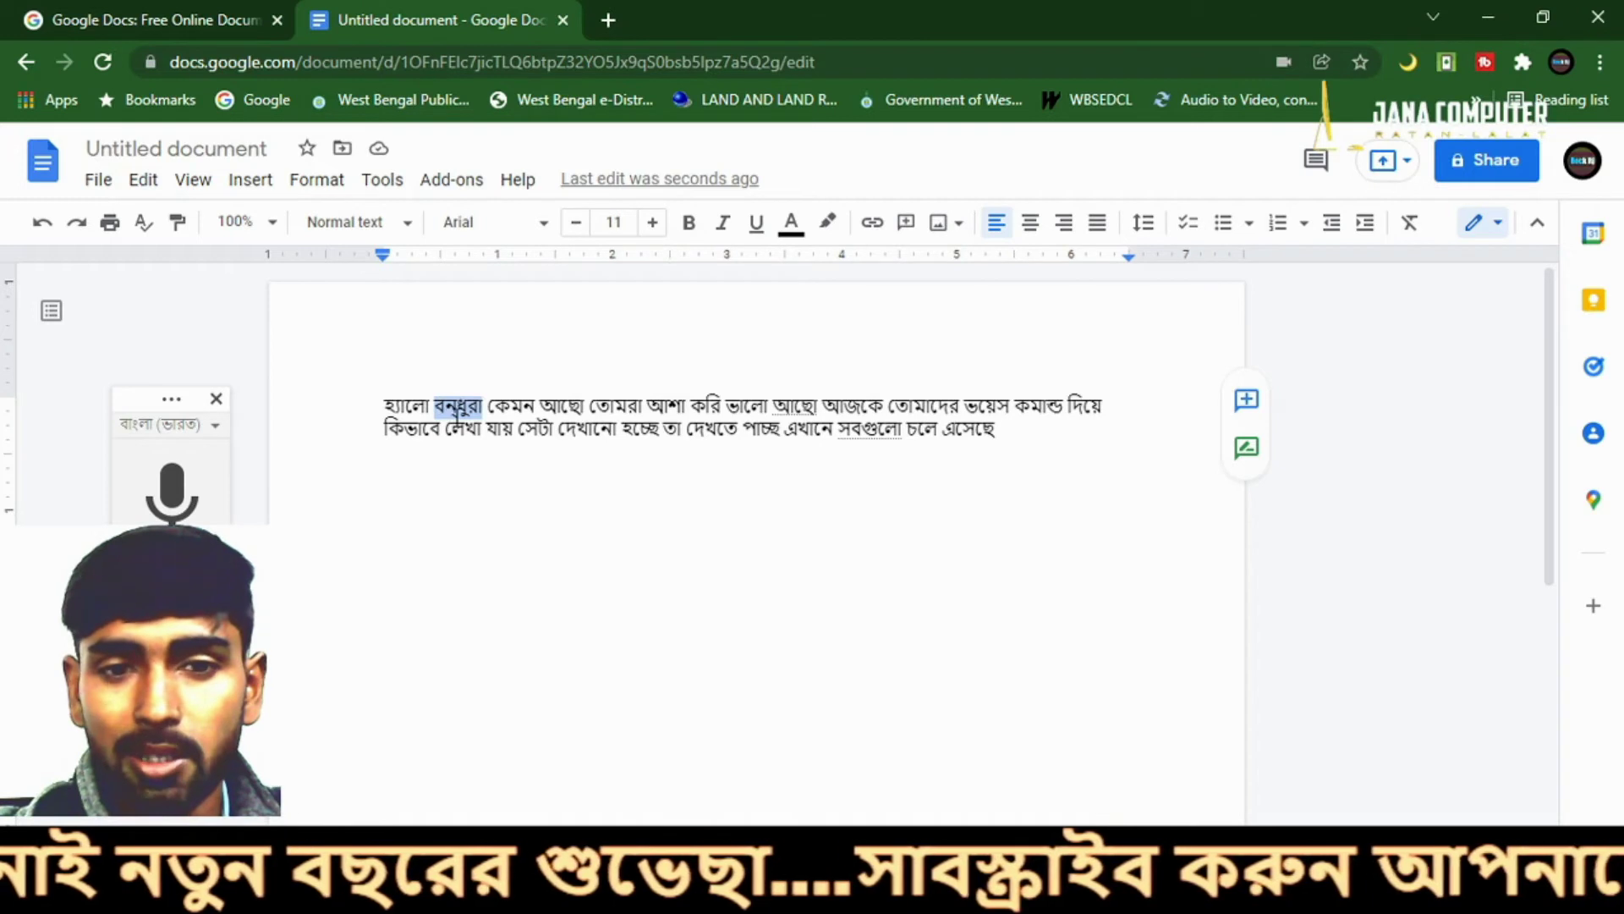
text(fghj)
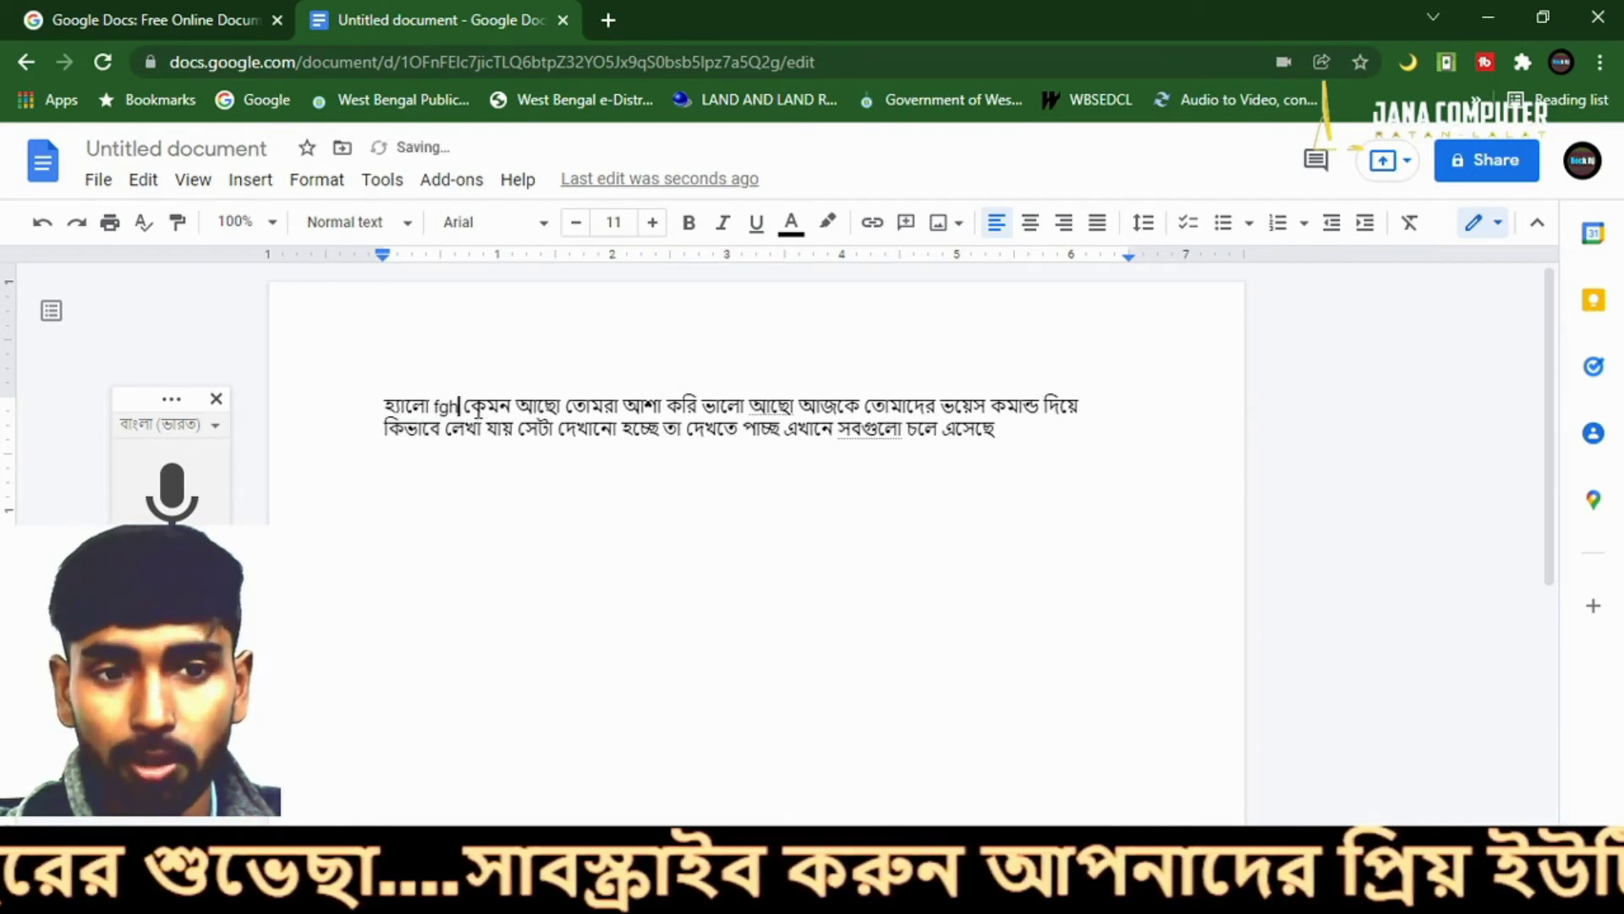
key(BackSpace)
key(BackSpace)
key(BackSpace)
key(BackSpace)
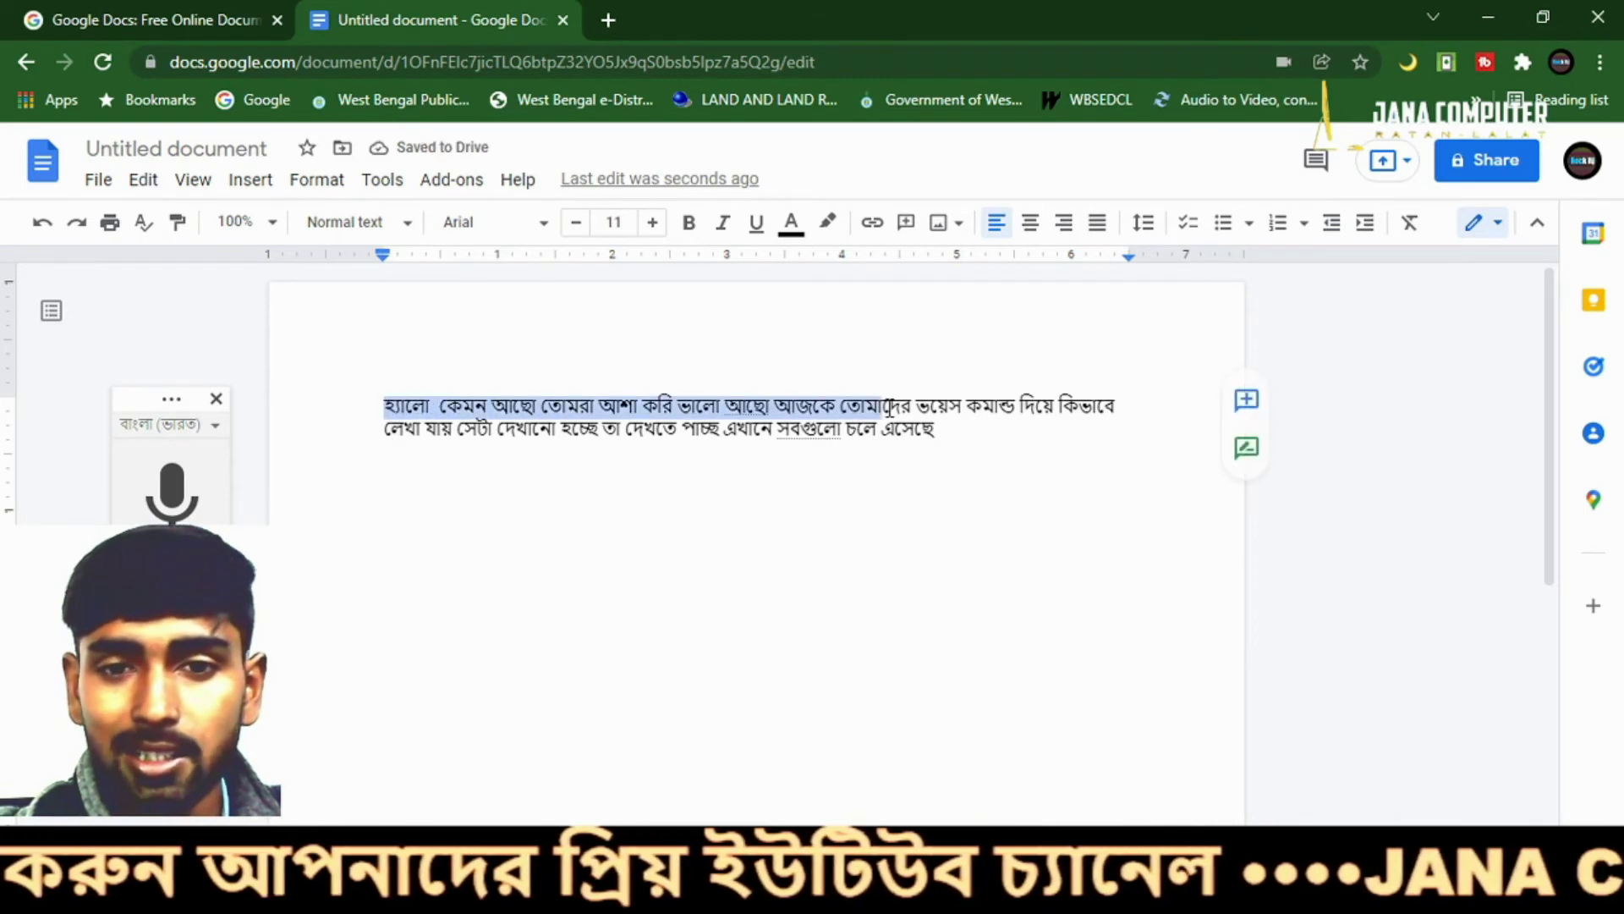
- Select the remaining text across both lines to check the edit, then deselect
drag(385, 404, 922, 406)
click(458, 404)
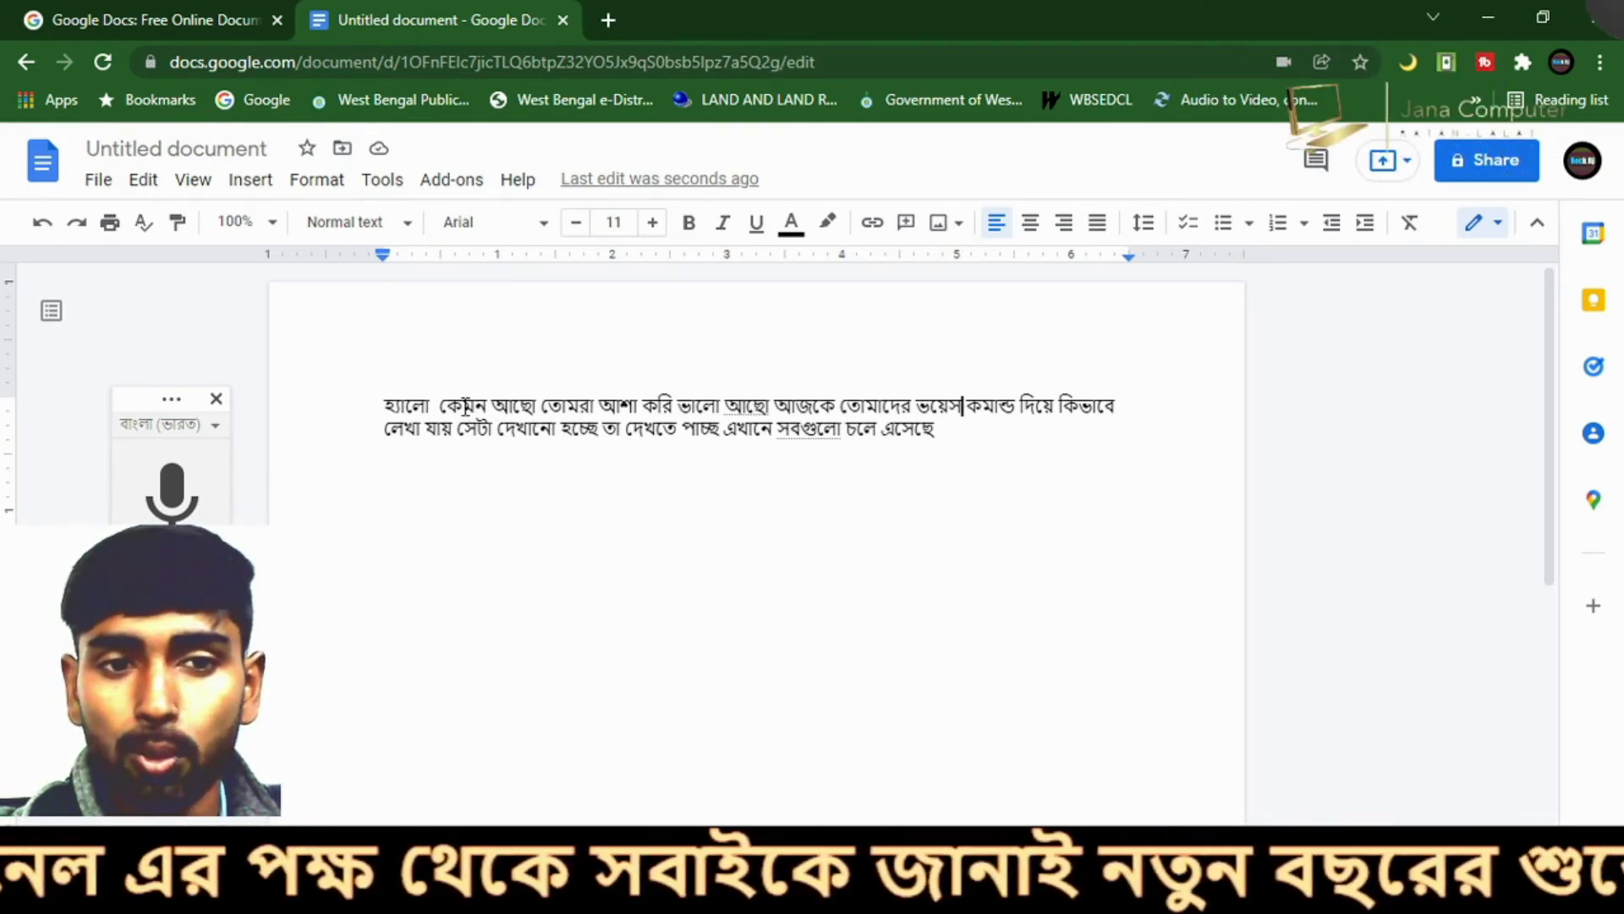
drag(438, 406, 950, 432)
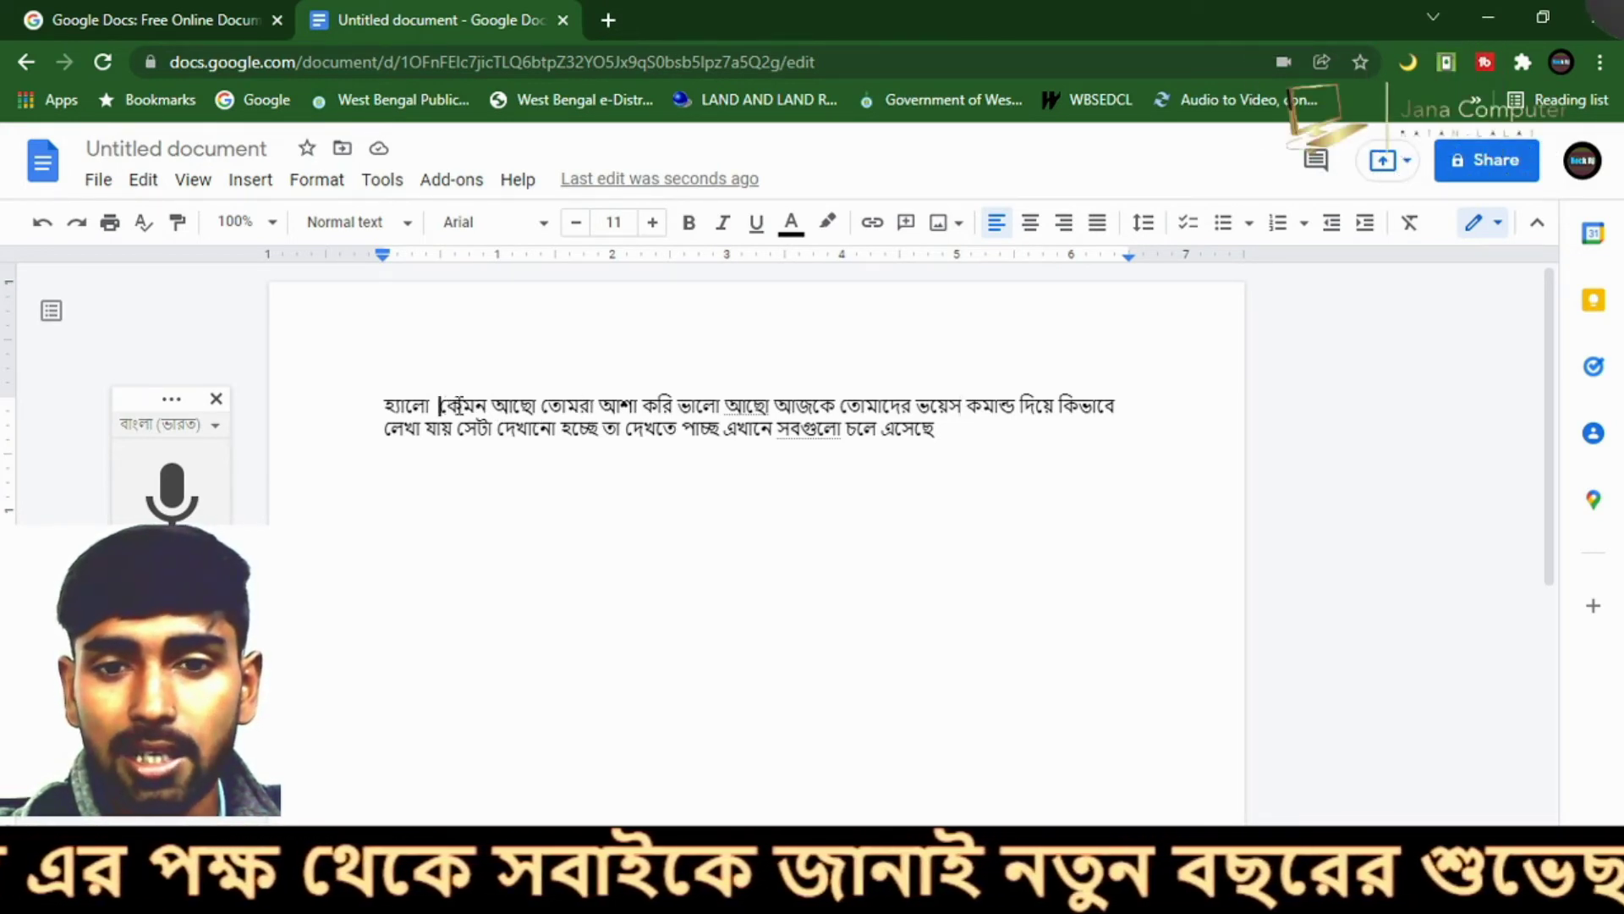
click(934, 429)
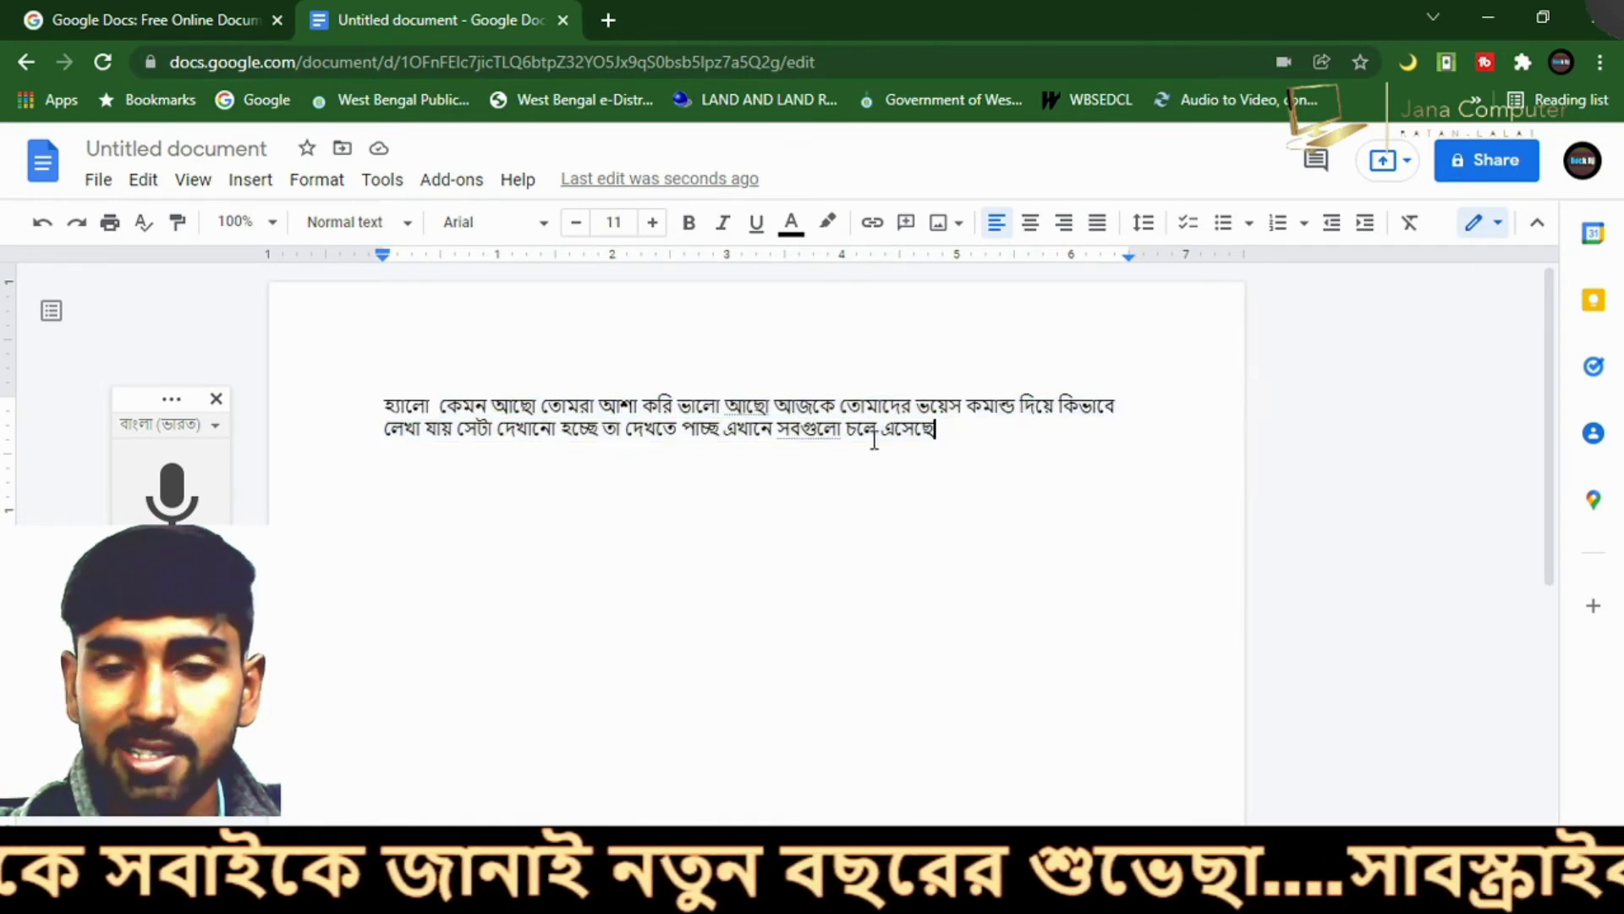
- Switch voice typing to हिन्दी and dictate "हेलो दोस्तों कैसे हो आप लोग अच्छे होंगे तो"
click(172, 425)
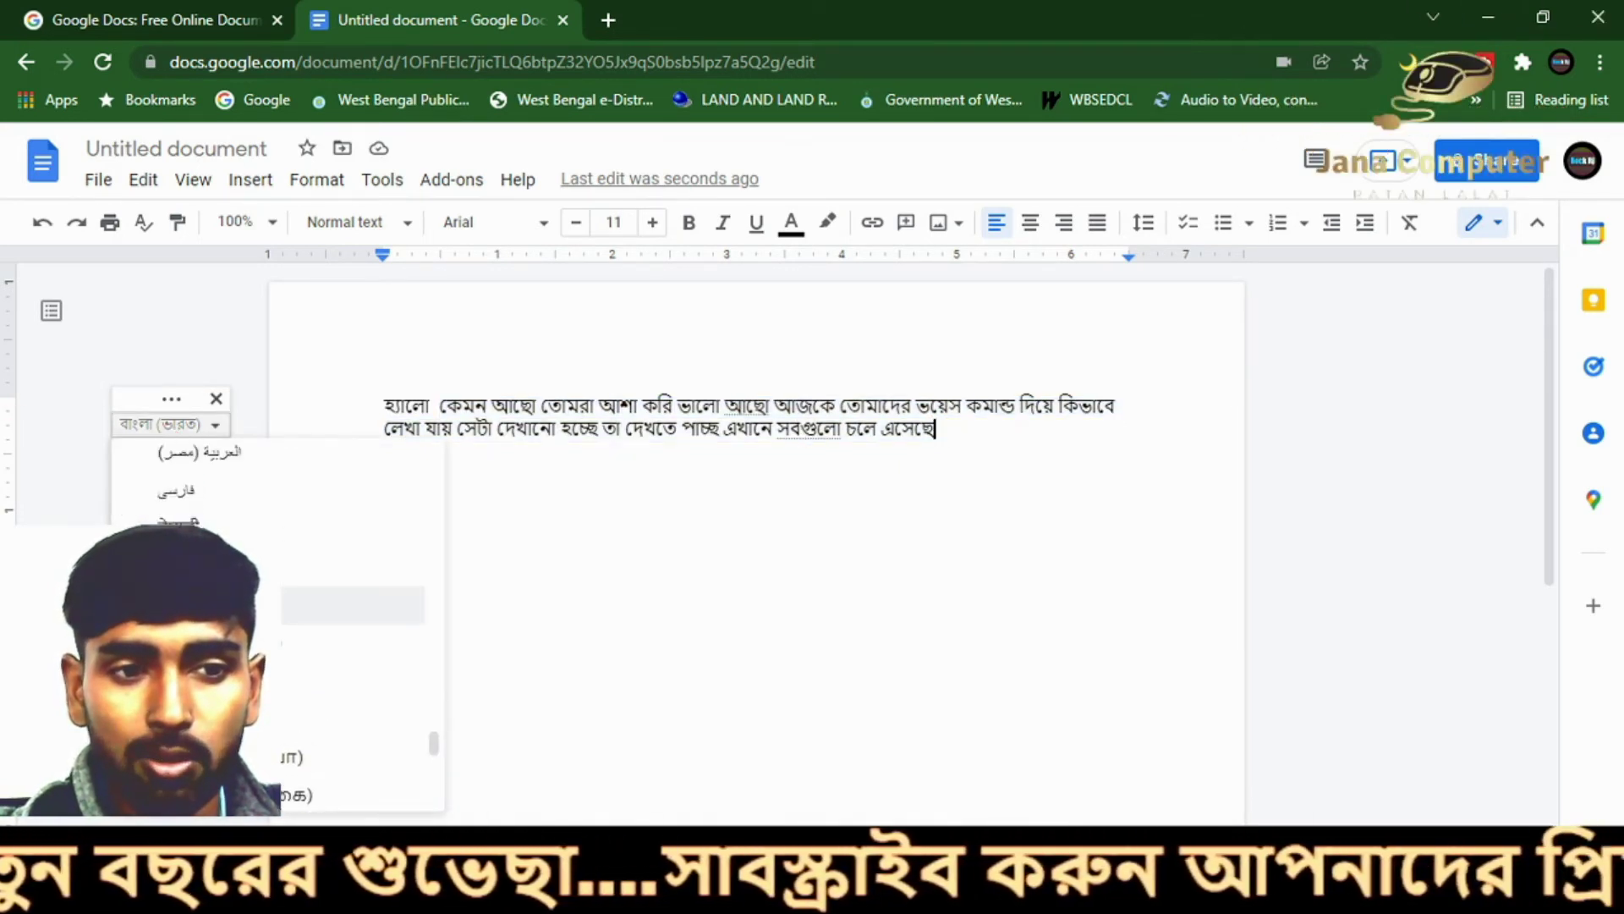
click(356, 665)
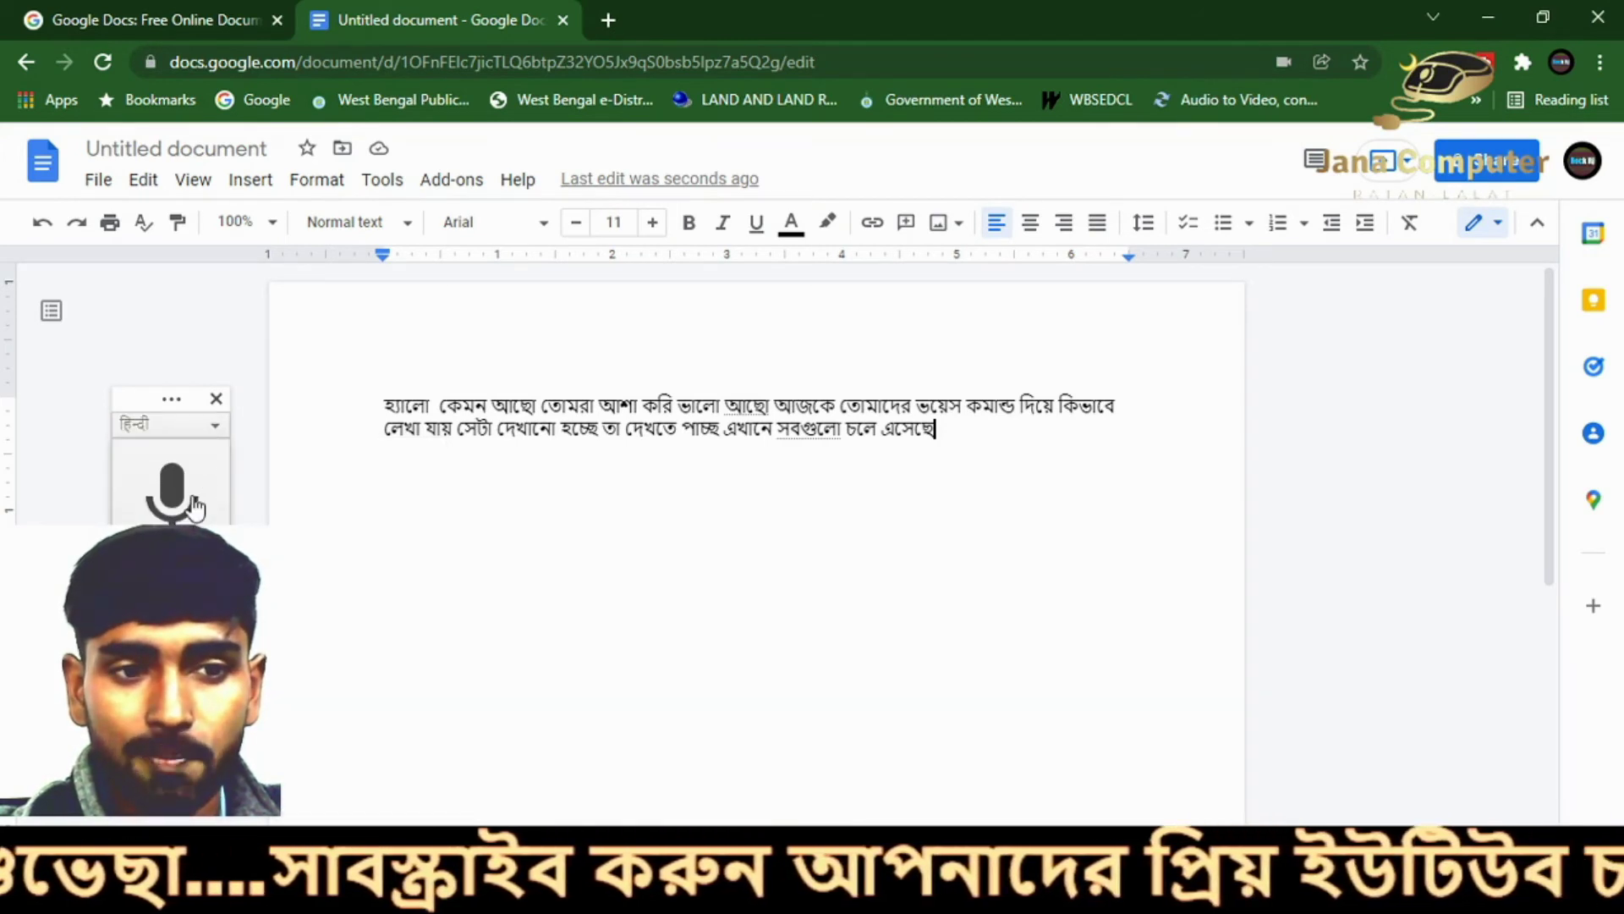
click(191, 504)
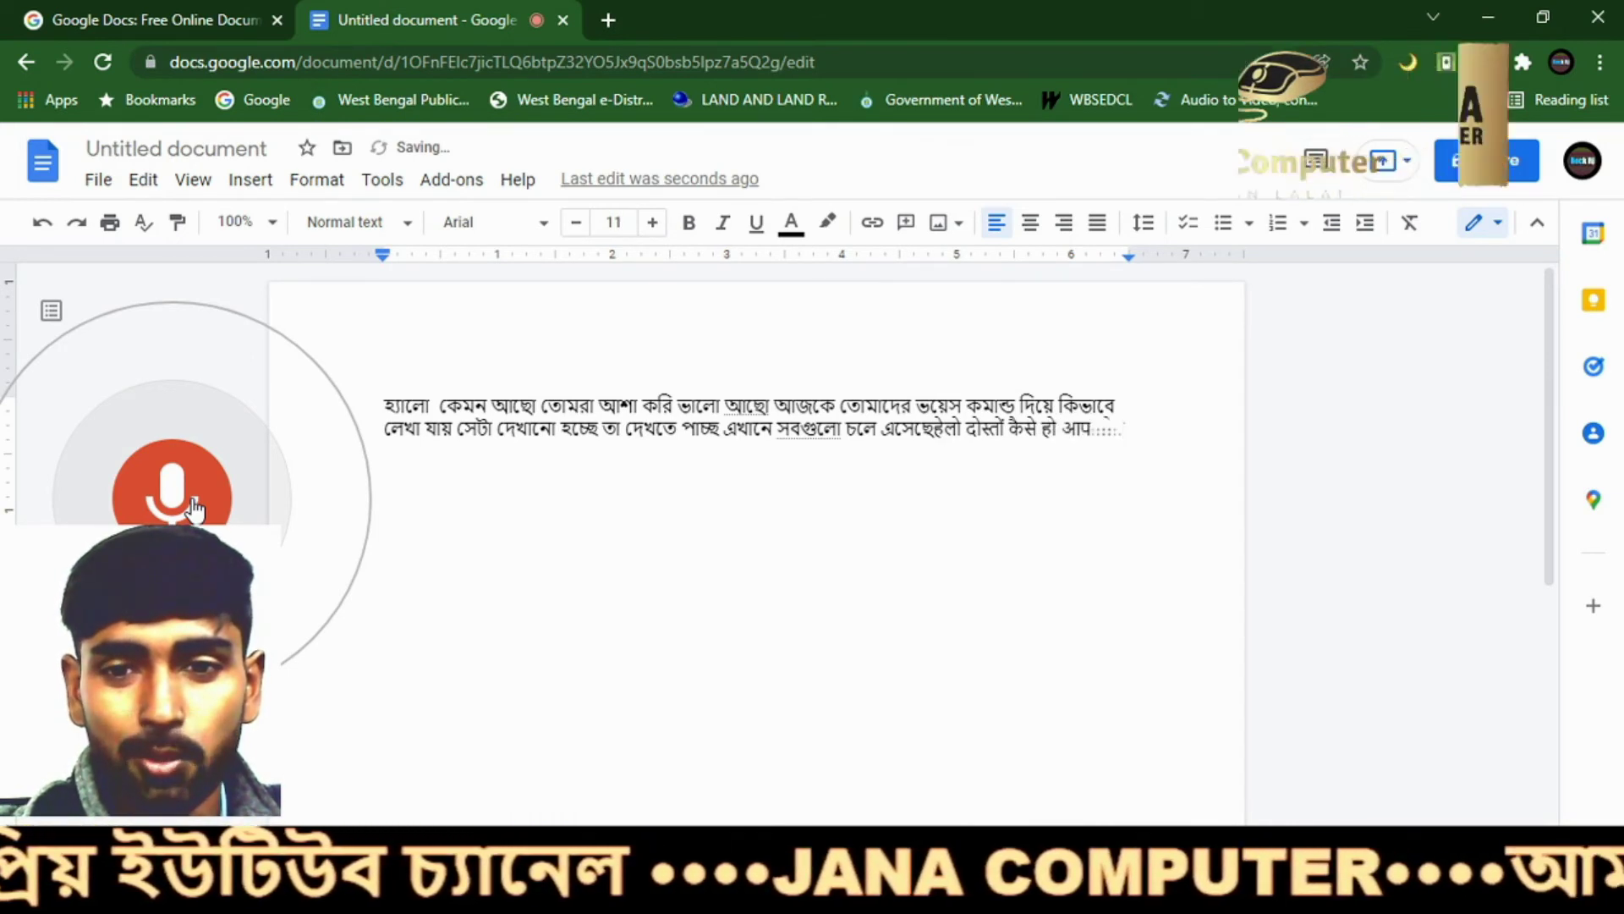
click(172, 498)
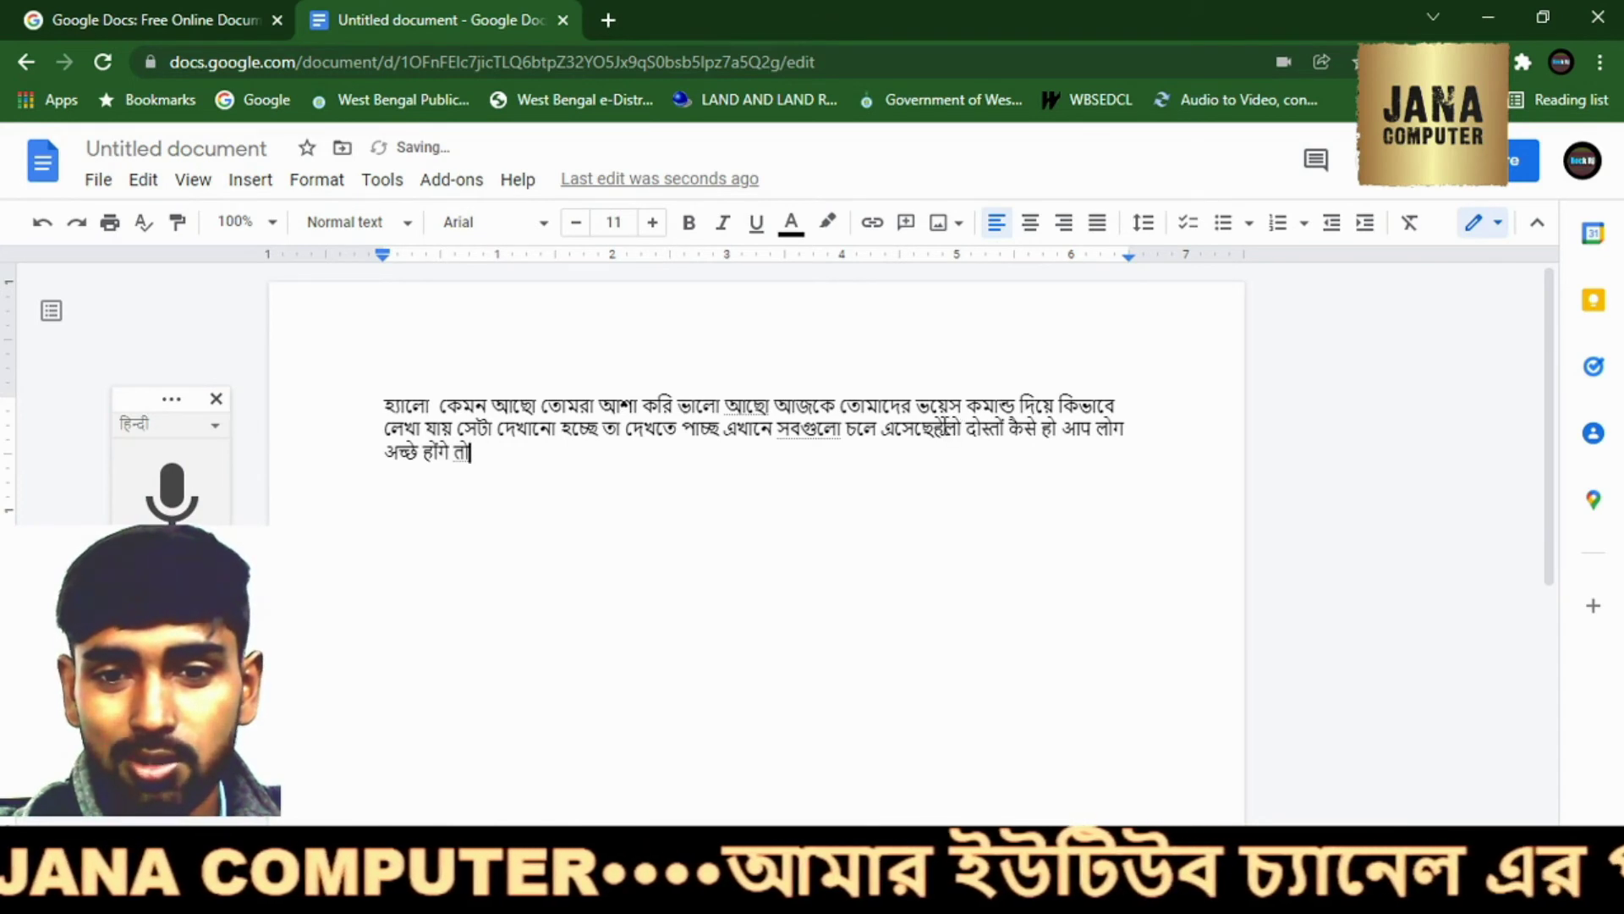
- Break the Hindi sentence onto its own third line below the Bengali text
click(937, 428)
key(Return)
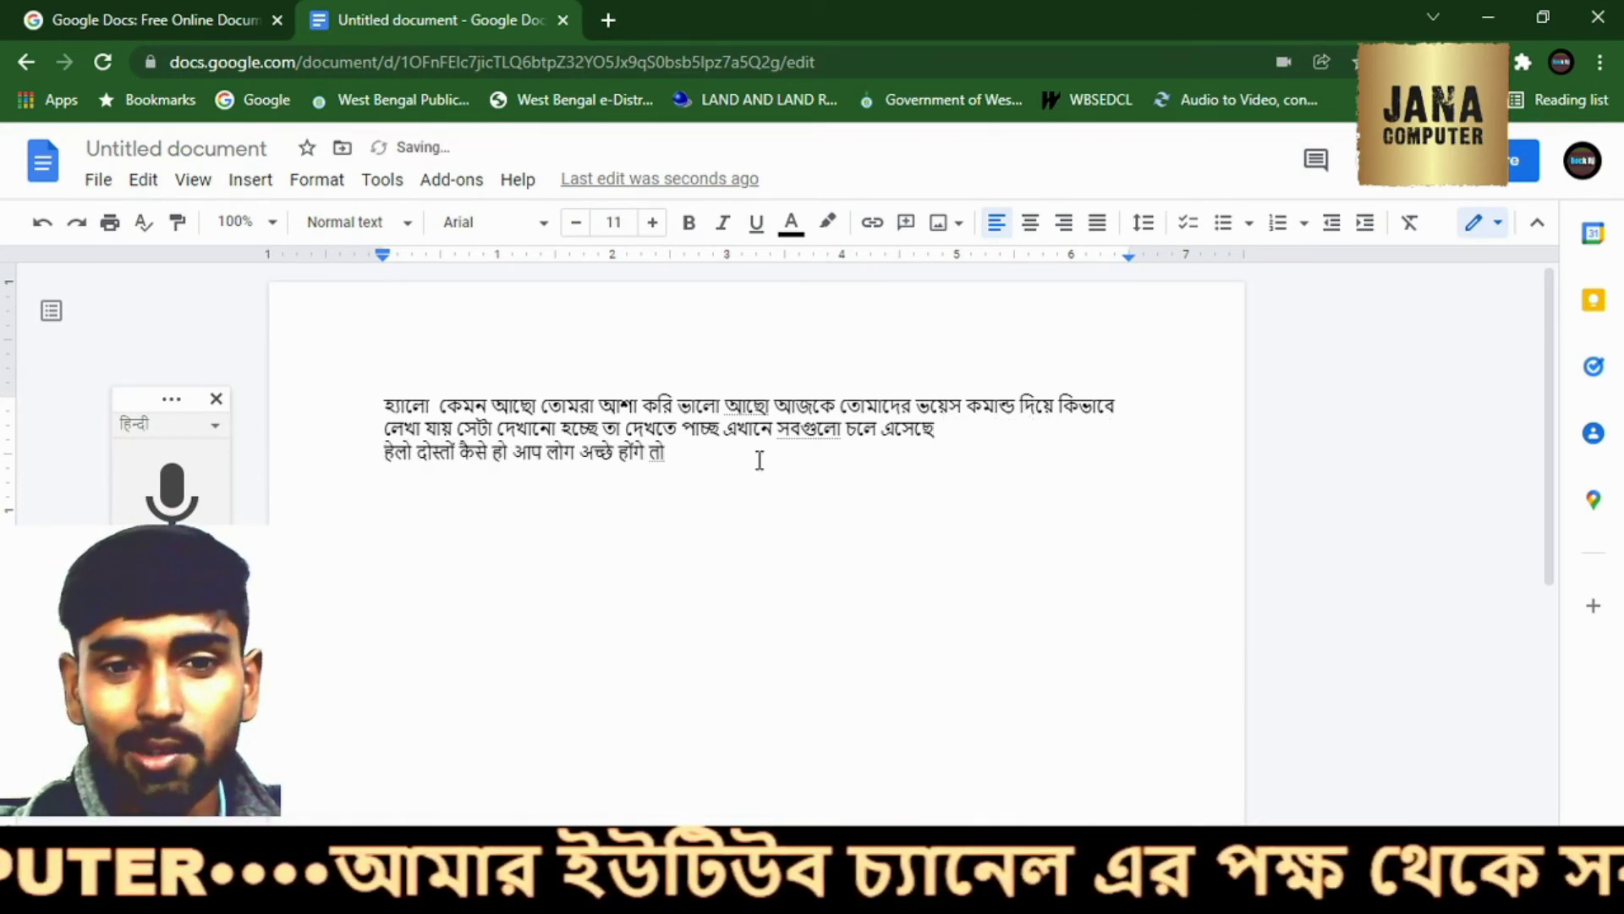
click(215, 426)
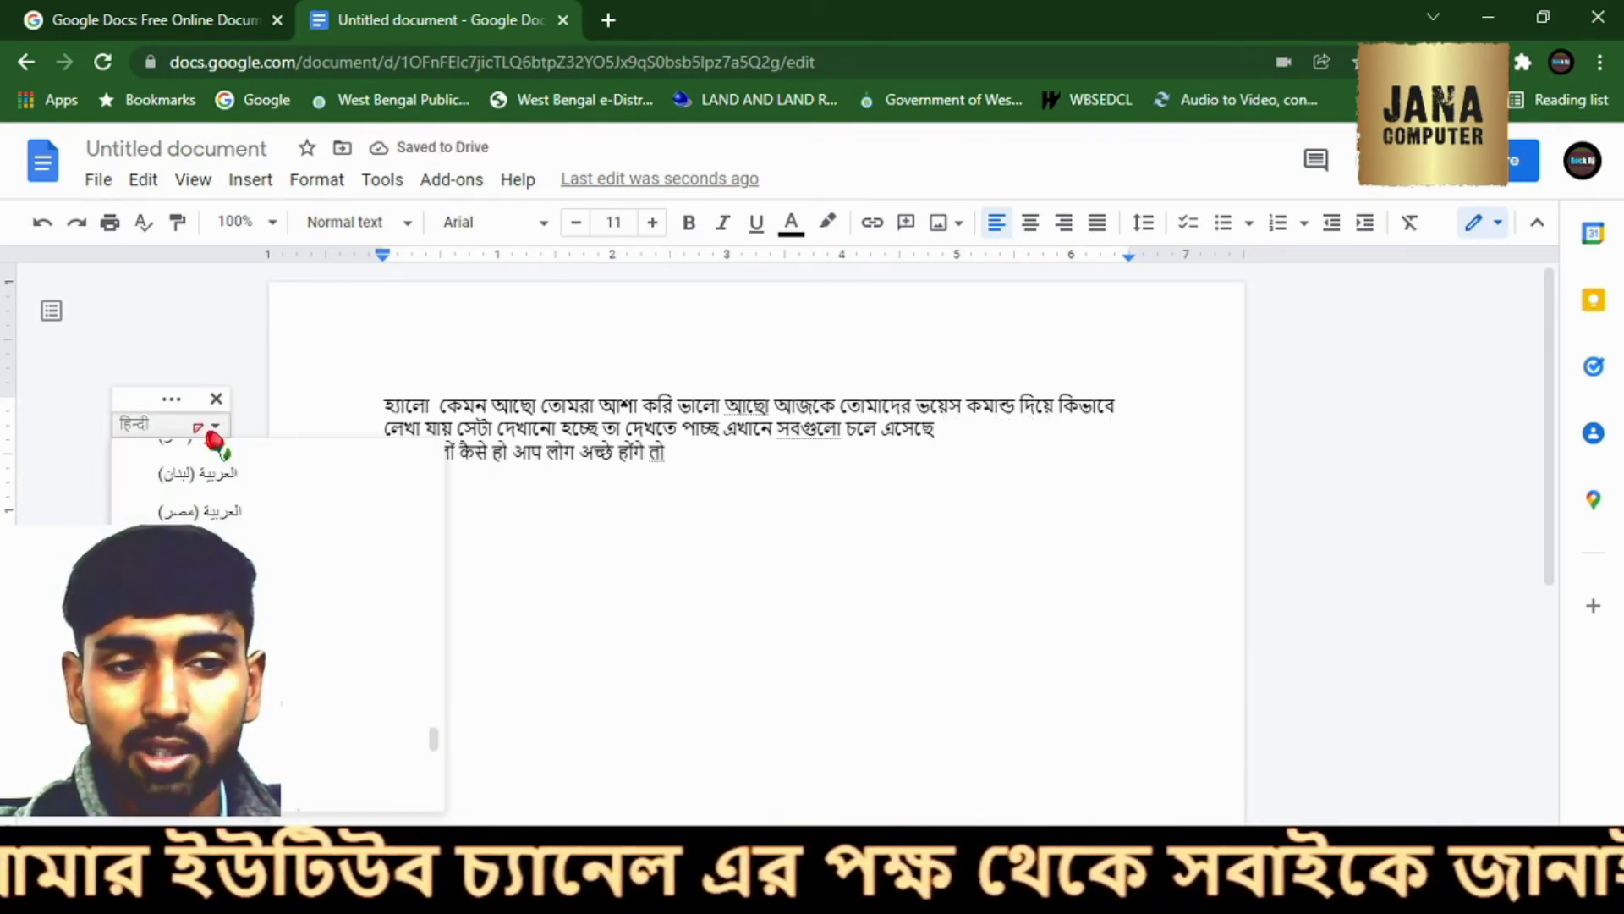
scroll(436, 745, down, 3)
scroll(436, 761, down, 3)
scroll(440, 719, down, 3)
scroll(433, 592, down, 3)
scroll(433, 558, up, 3)
scroll(430, 507, up, 5)
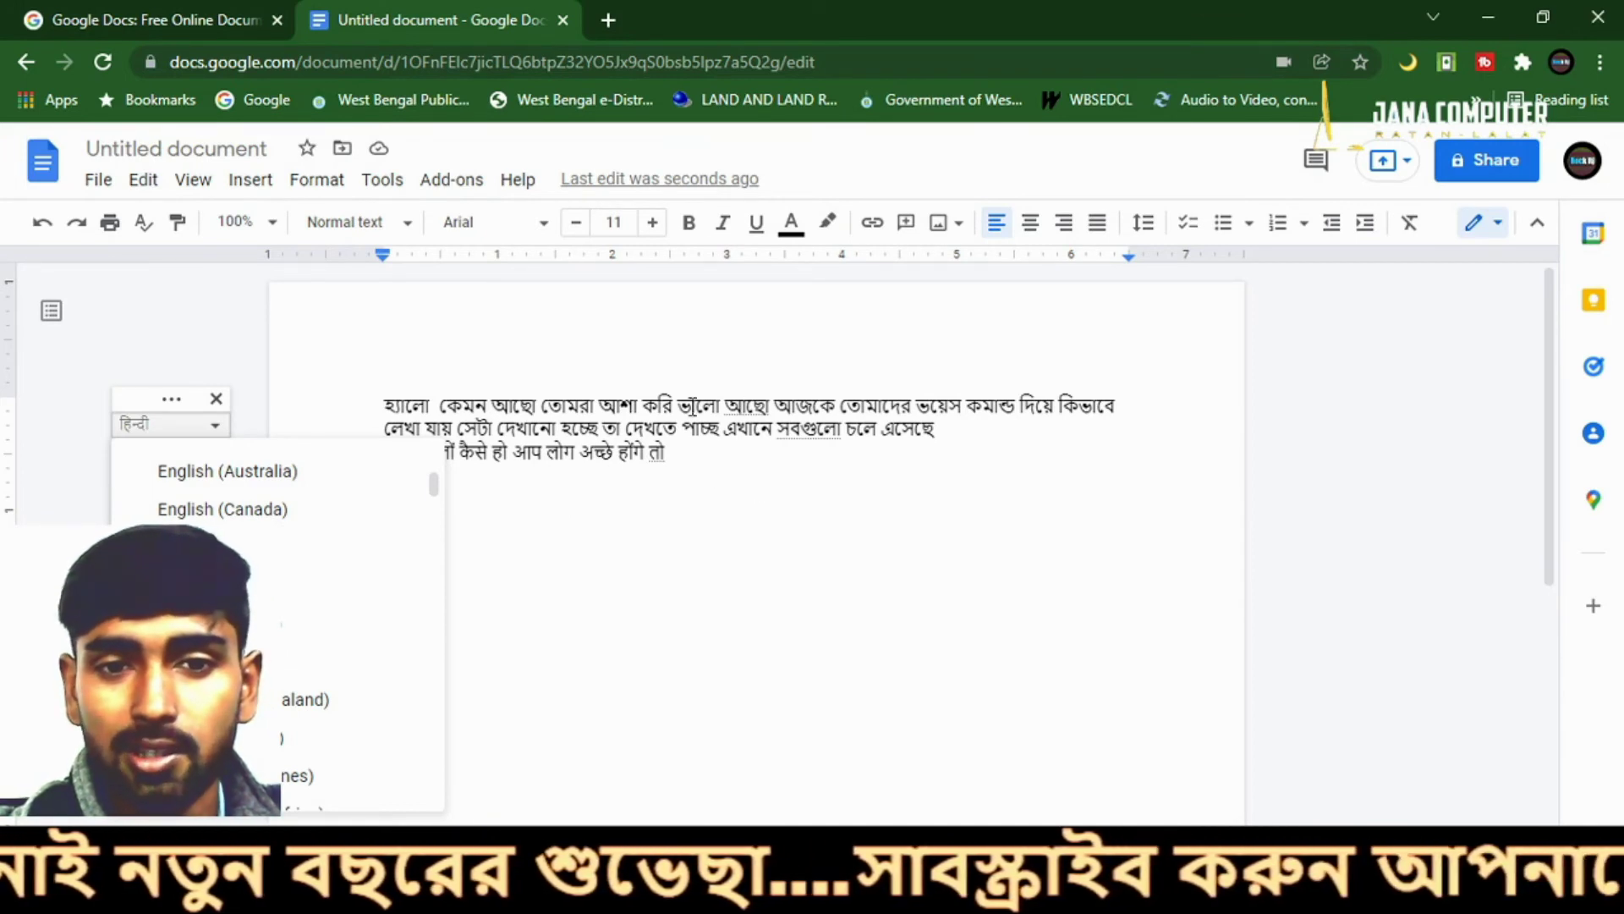
click(626, 430)
key(ctrl+a)
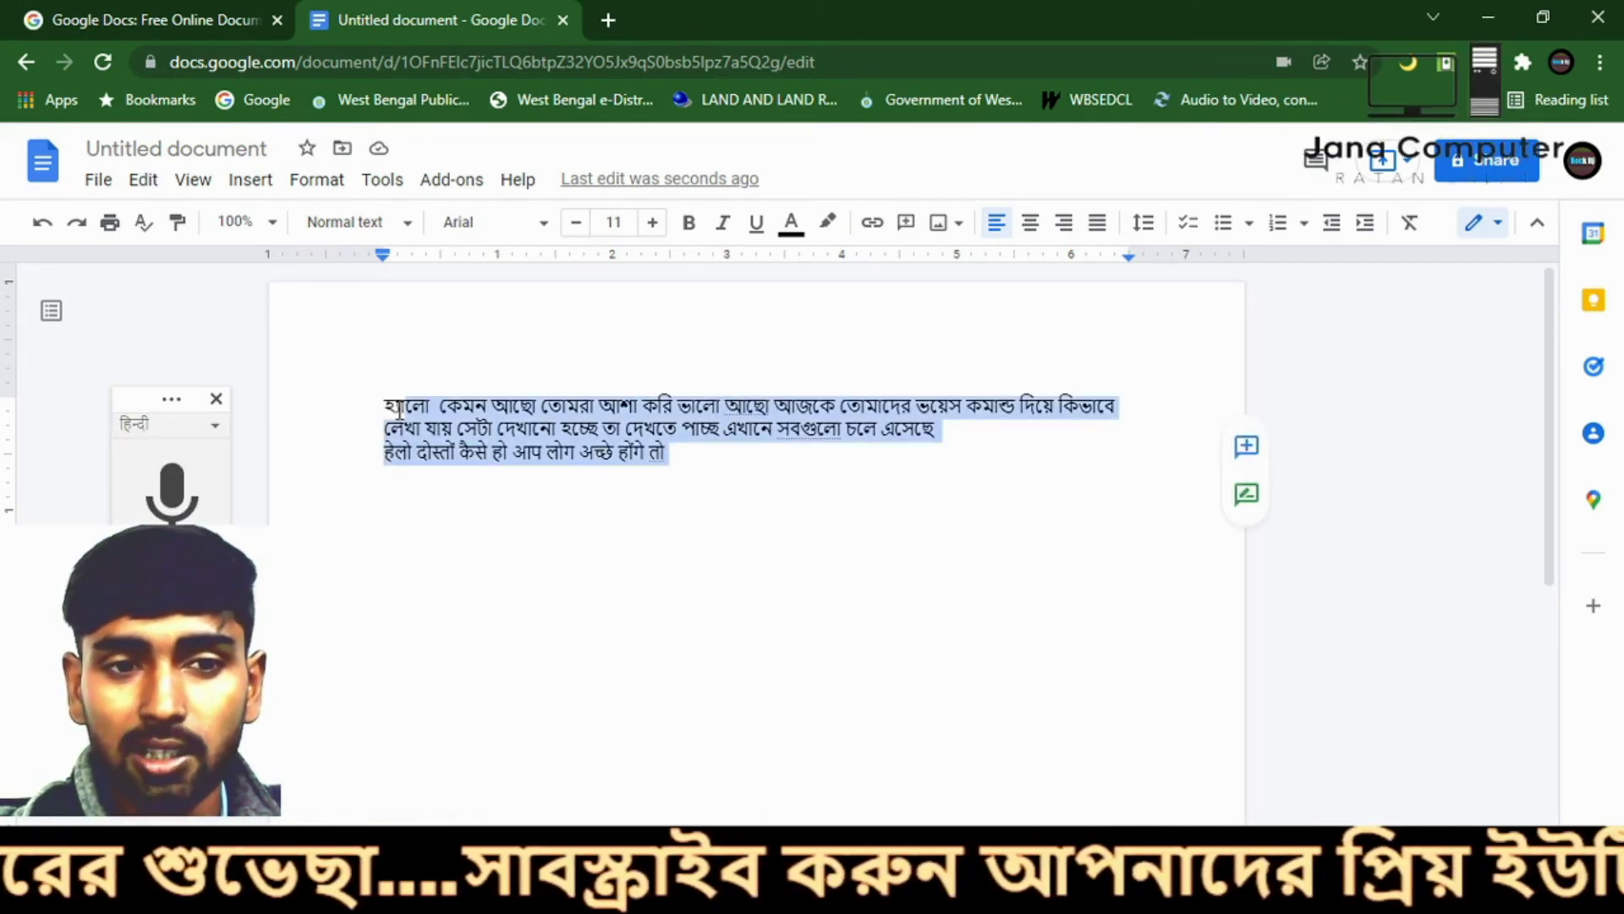
right_click(467, 423)
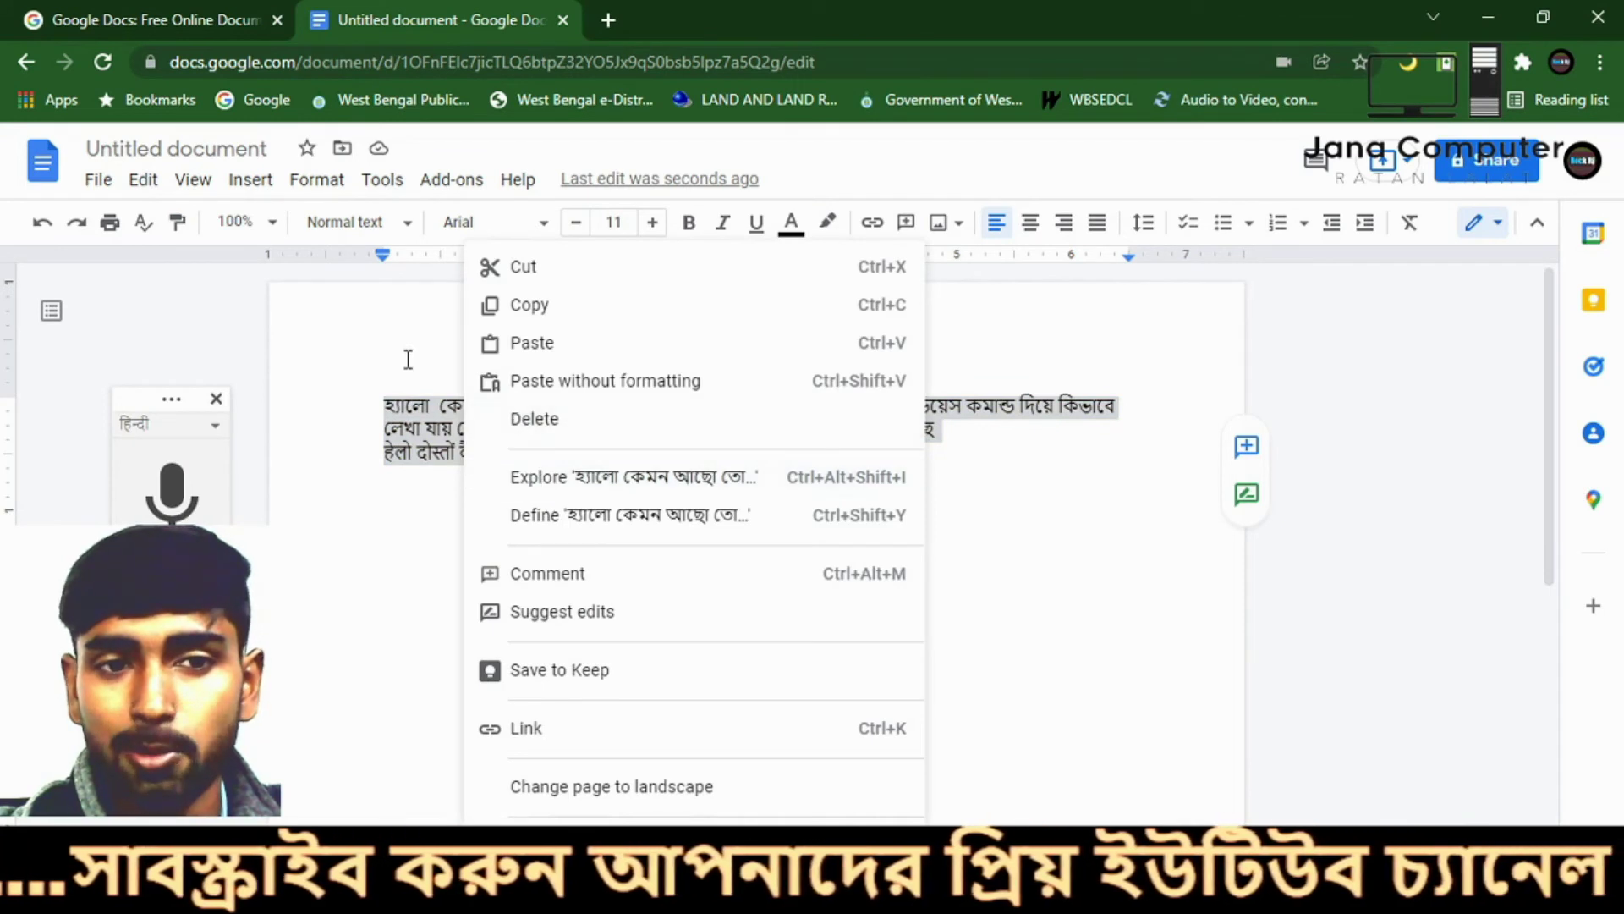
click(409, 360)
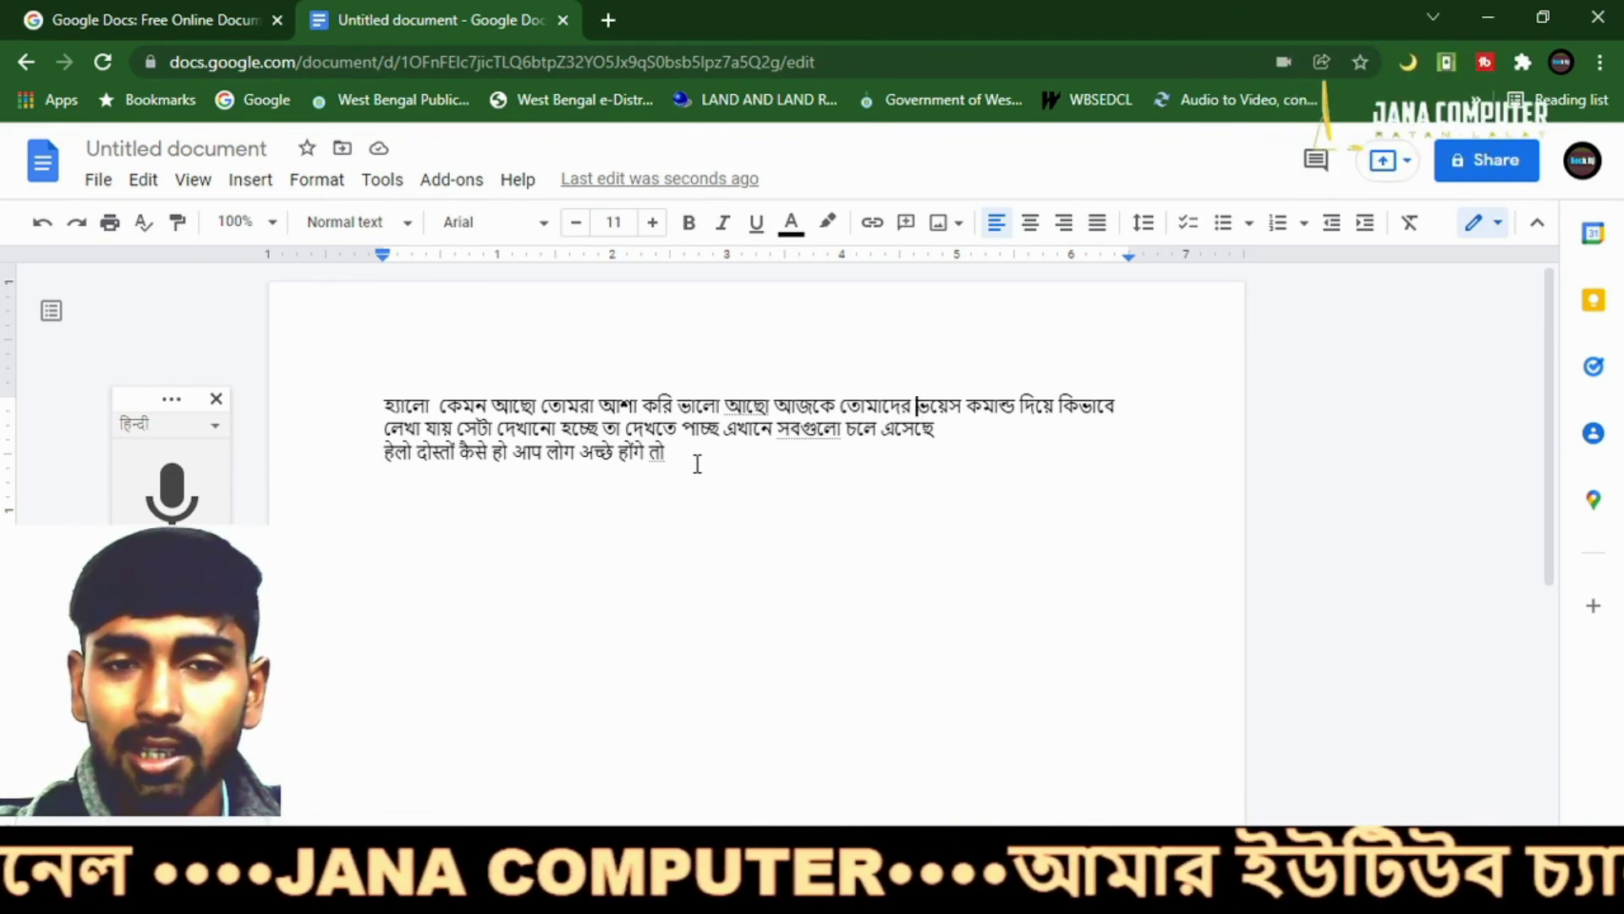
drag(700, 464, 391, 401)
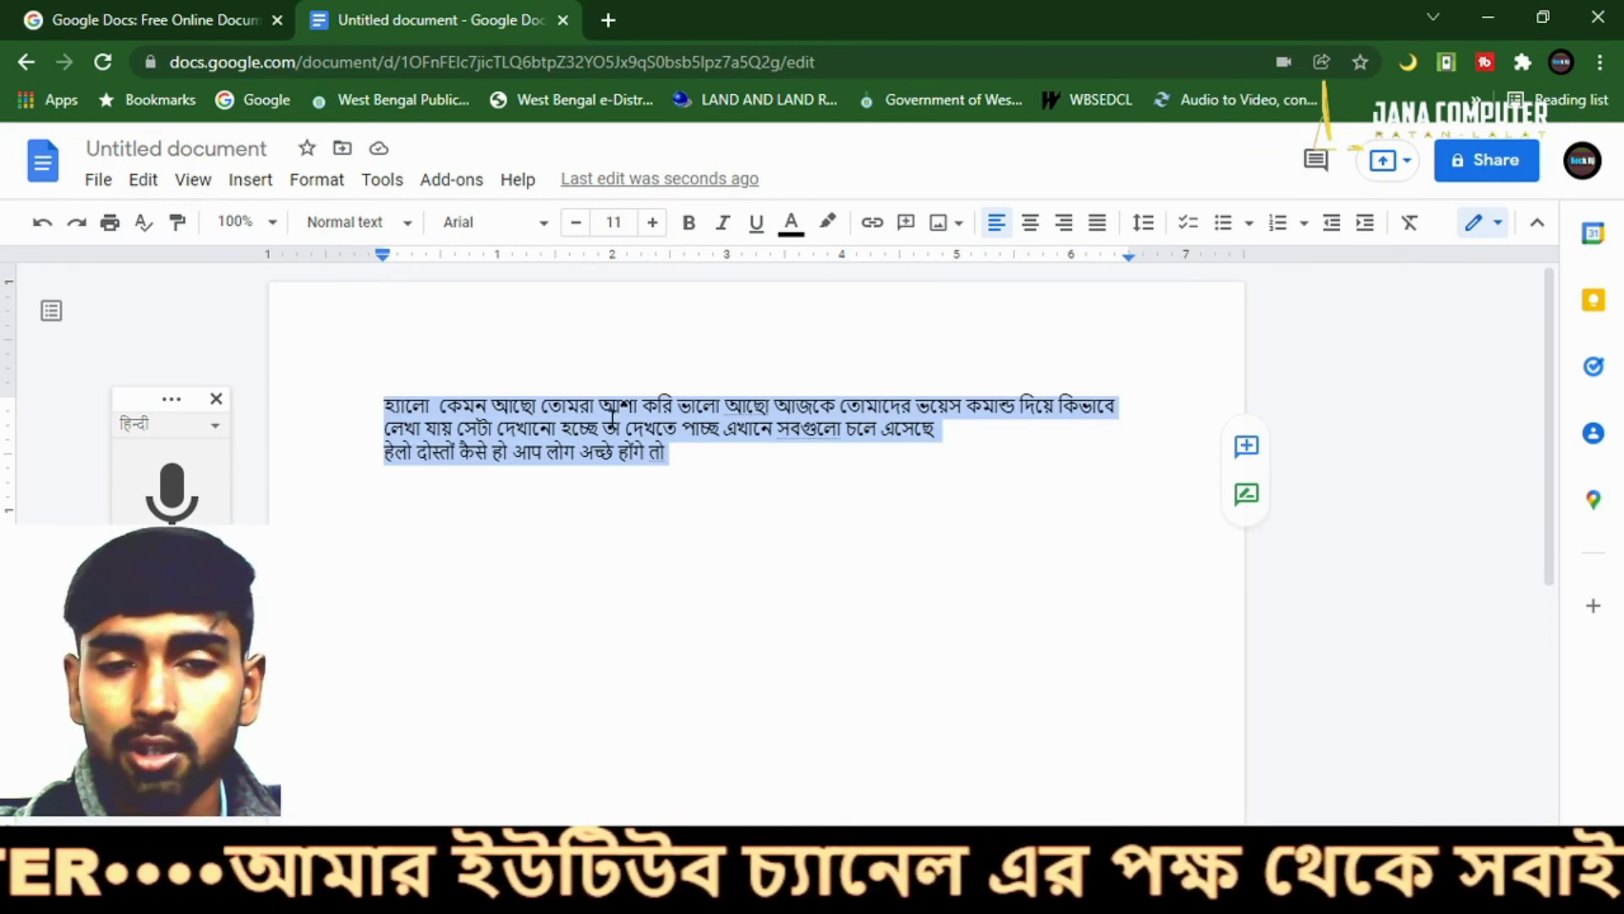
click(609, 414)
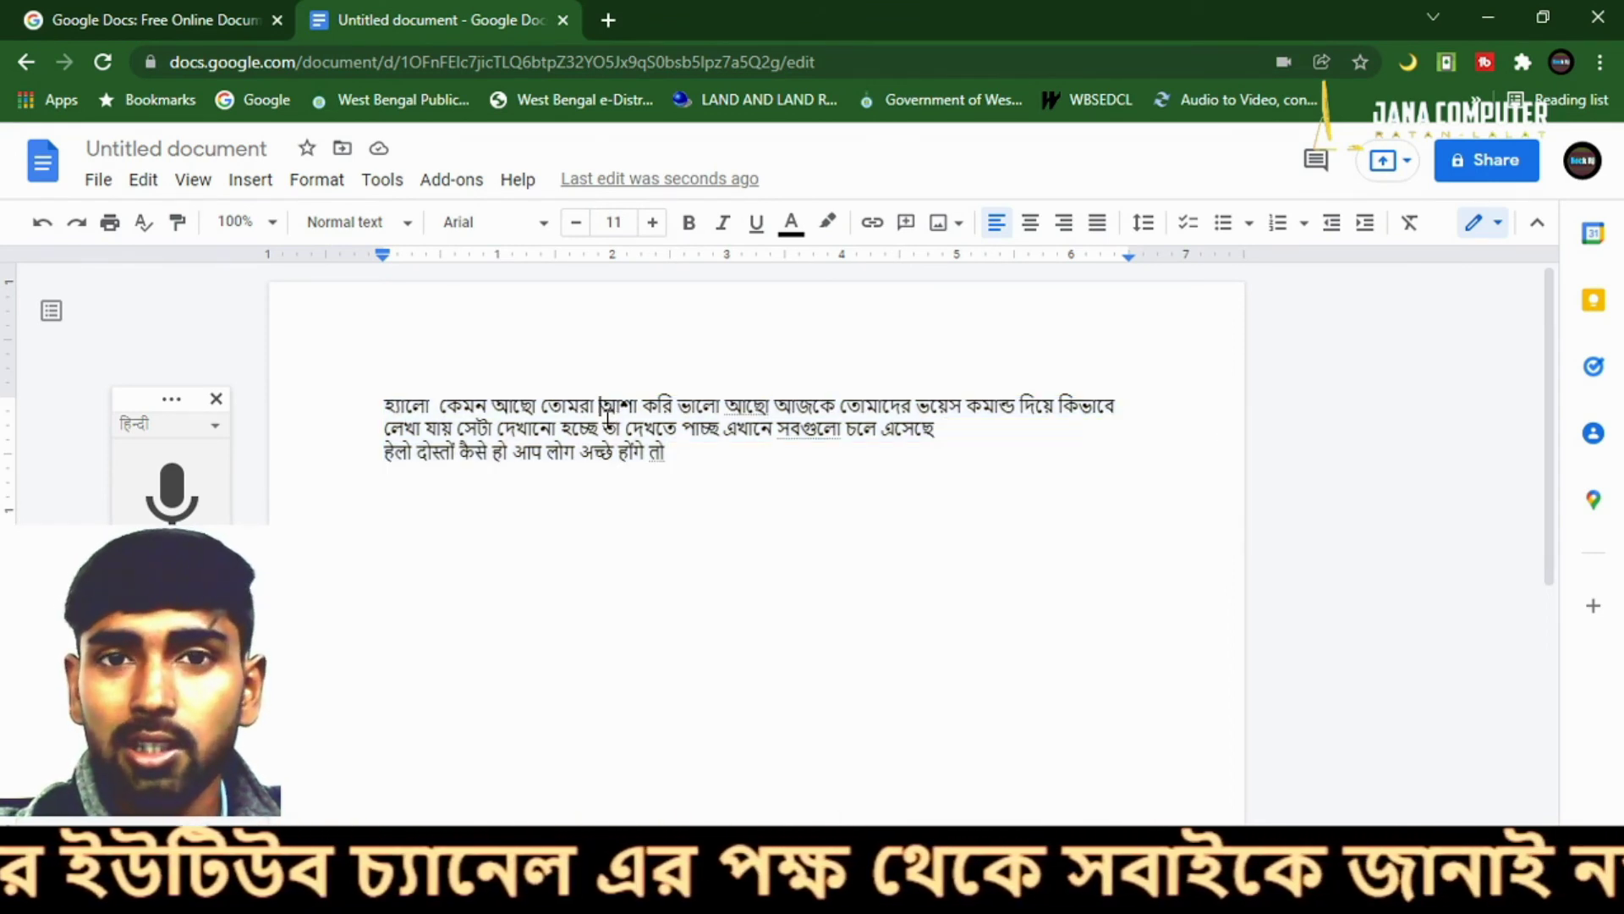